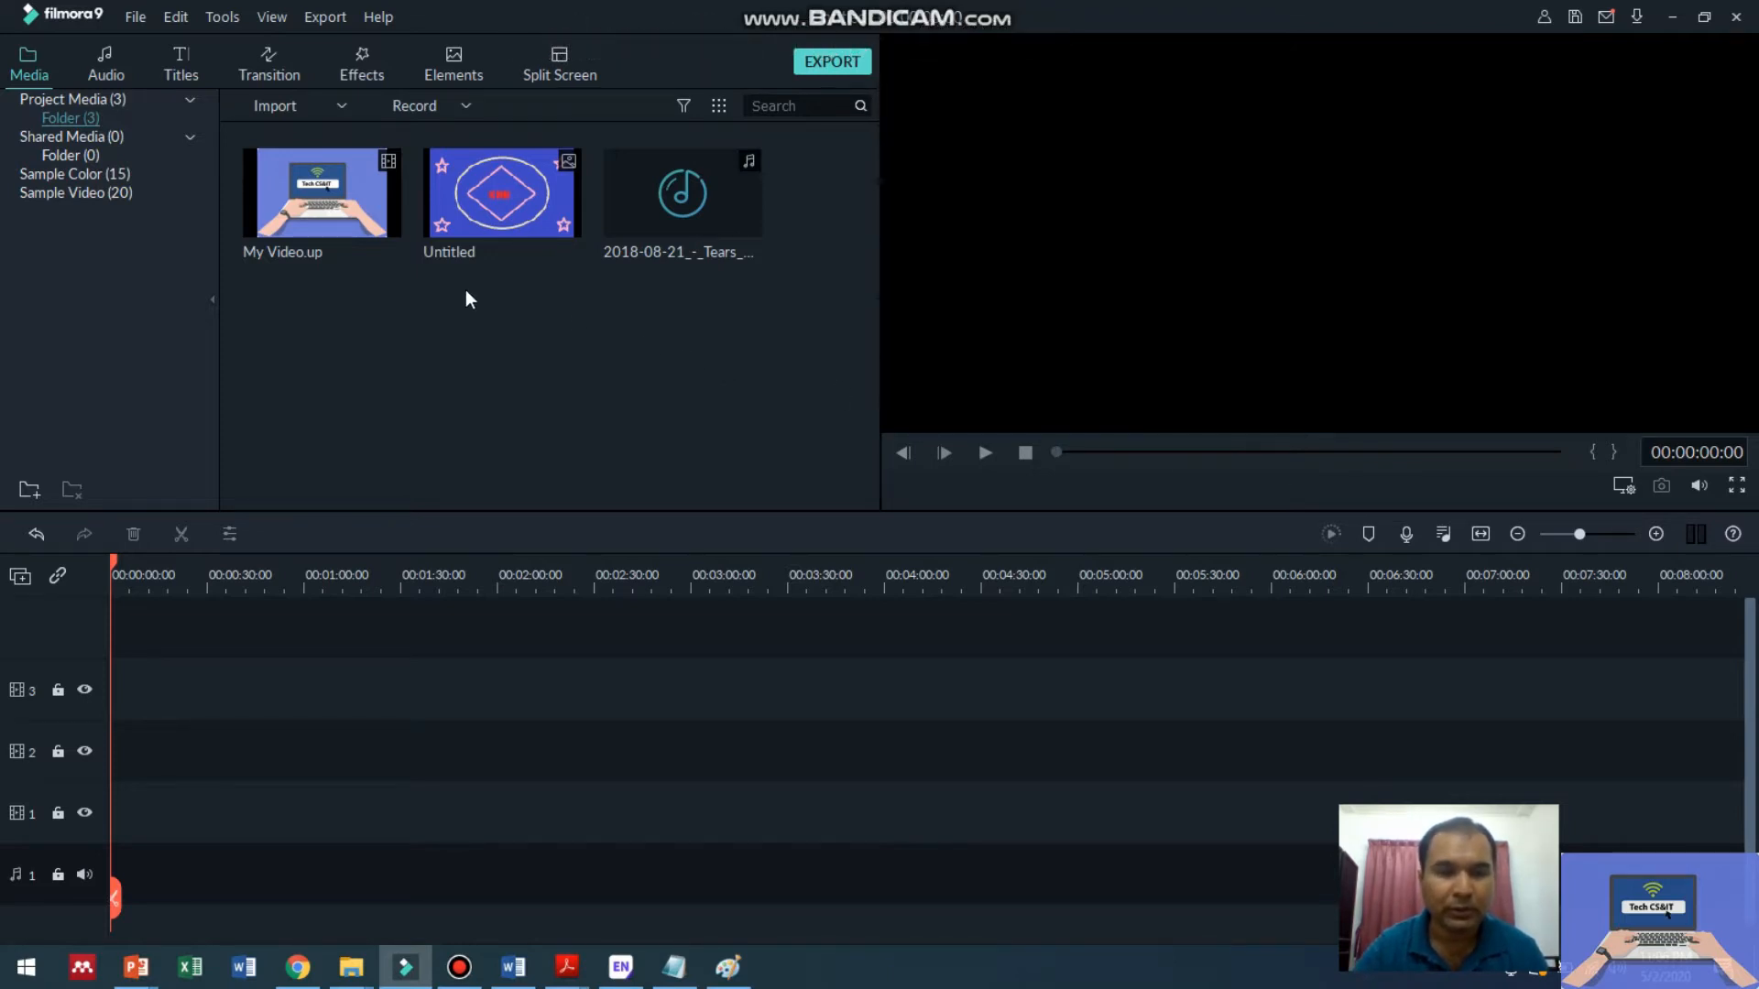
Import the Record video from the Wondershare Filmora 9 Output folder into the project media.
{"action": "left_click", "coordinate": [344, 106]}
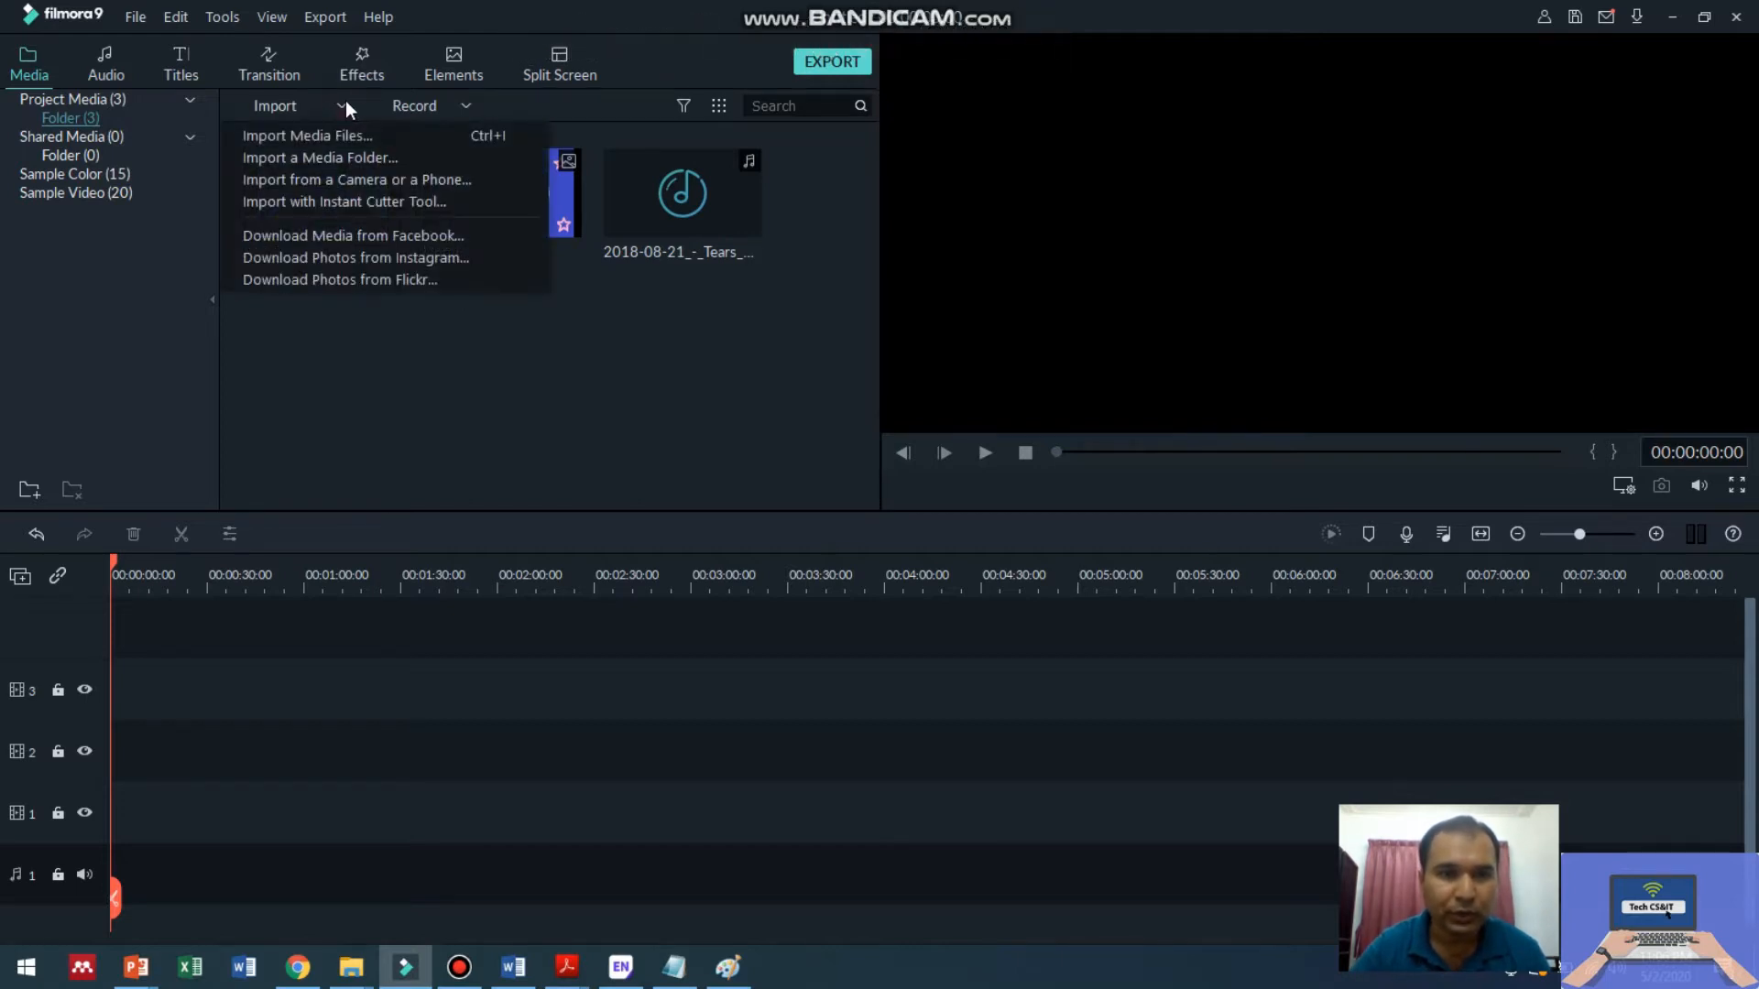
{"action": "left_click", "coordinate": [344, 129]}
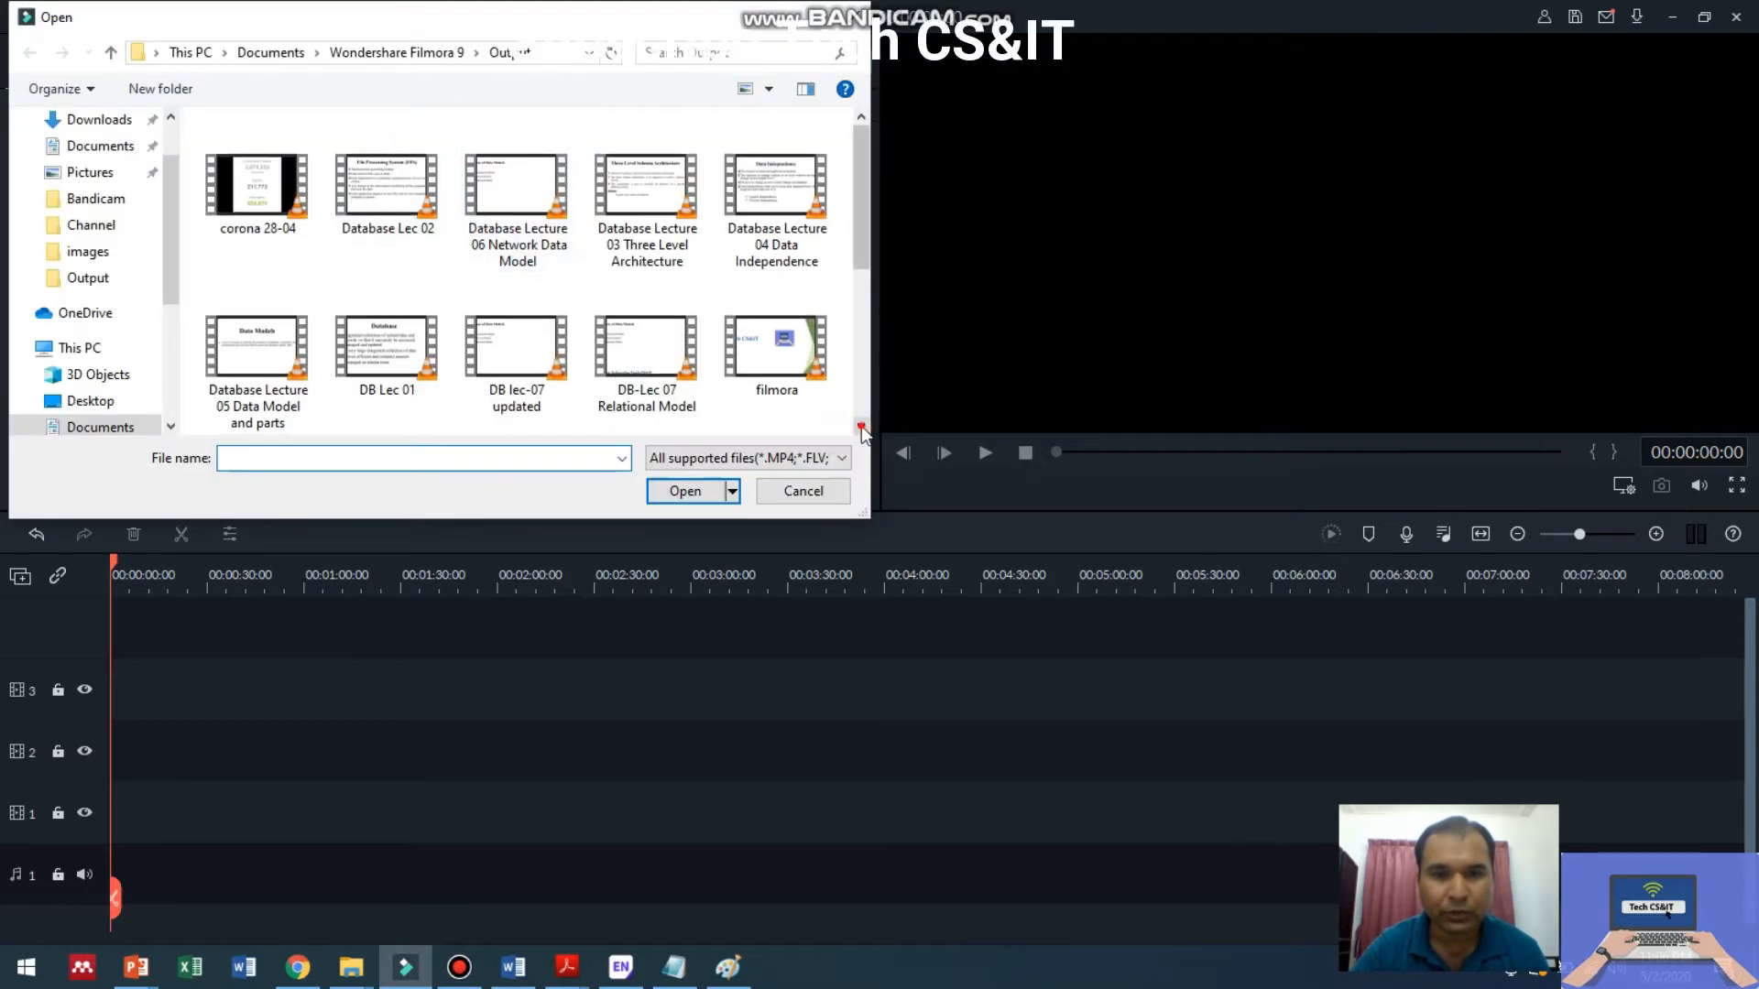
{"action": "left_click", "coordinate": [861, 426]}
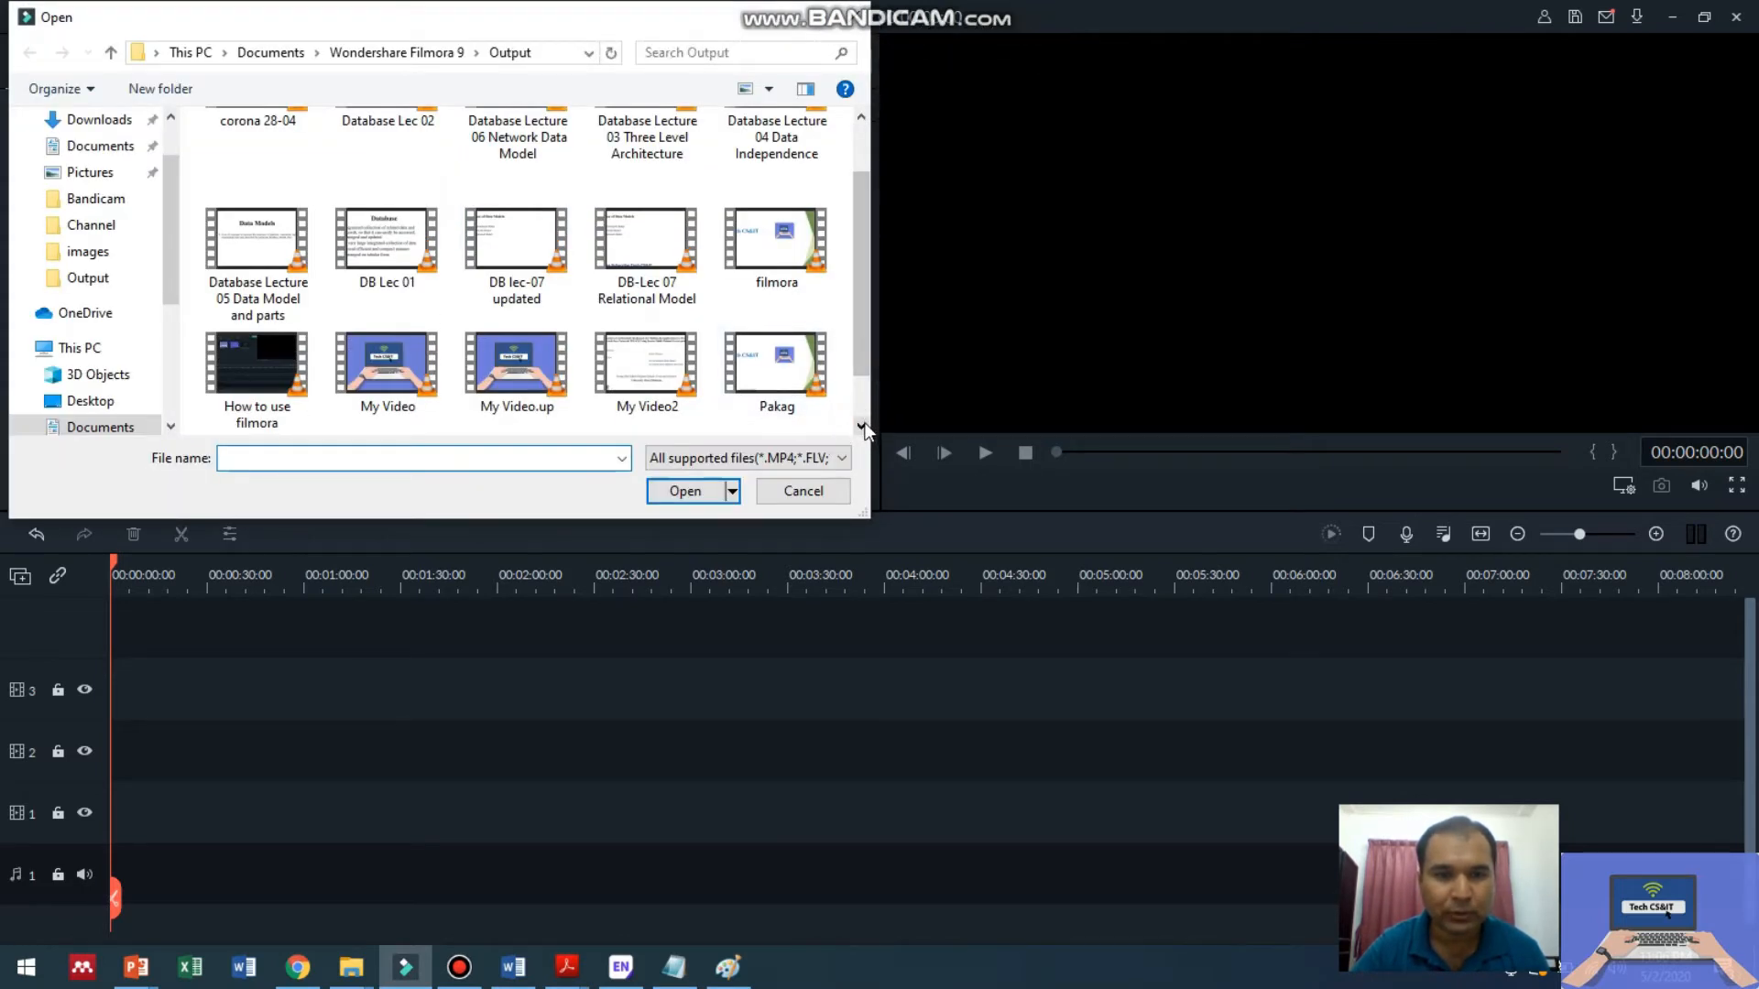
{"action": "left_click", "coordinate": [861, 426]}
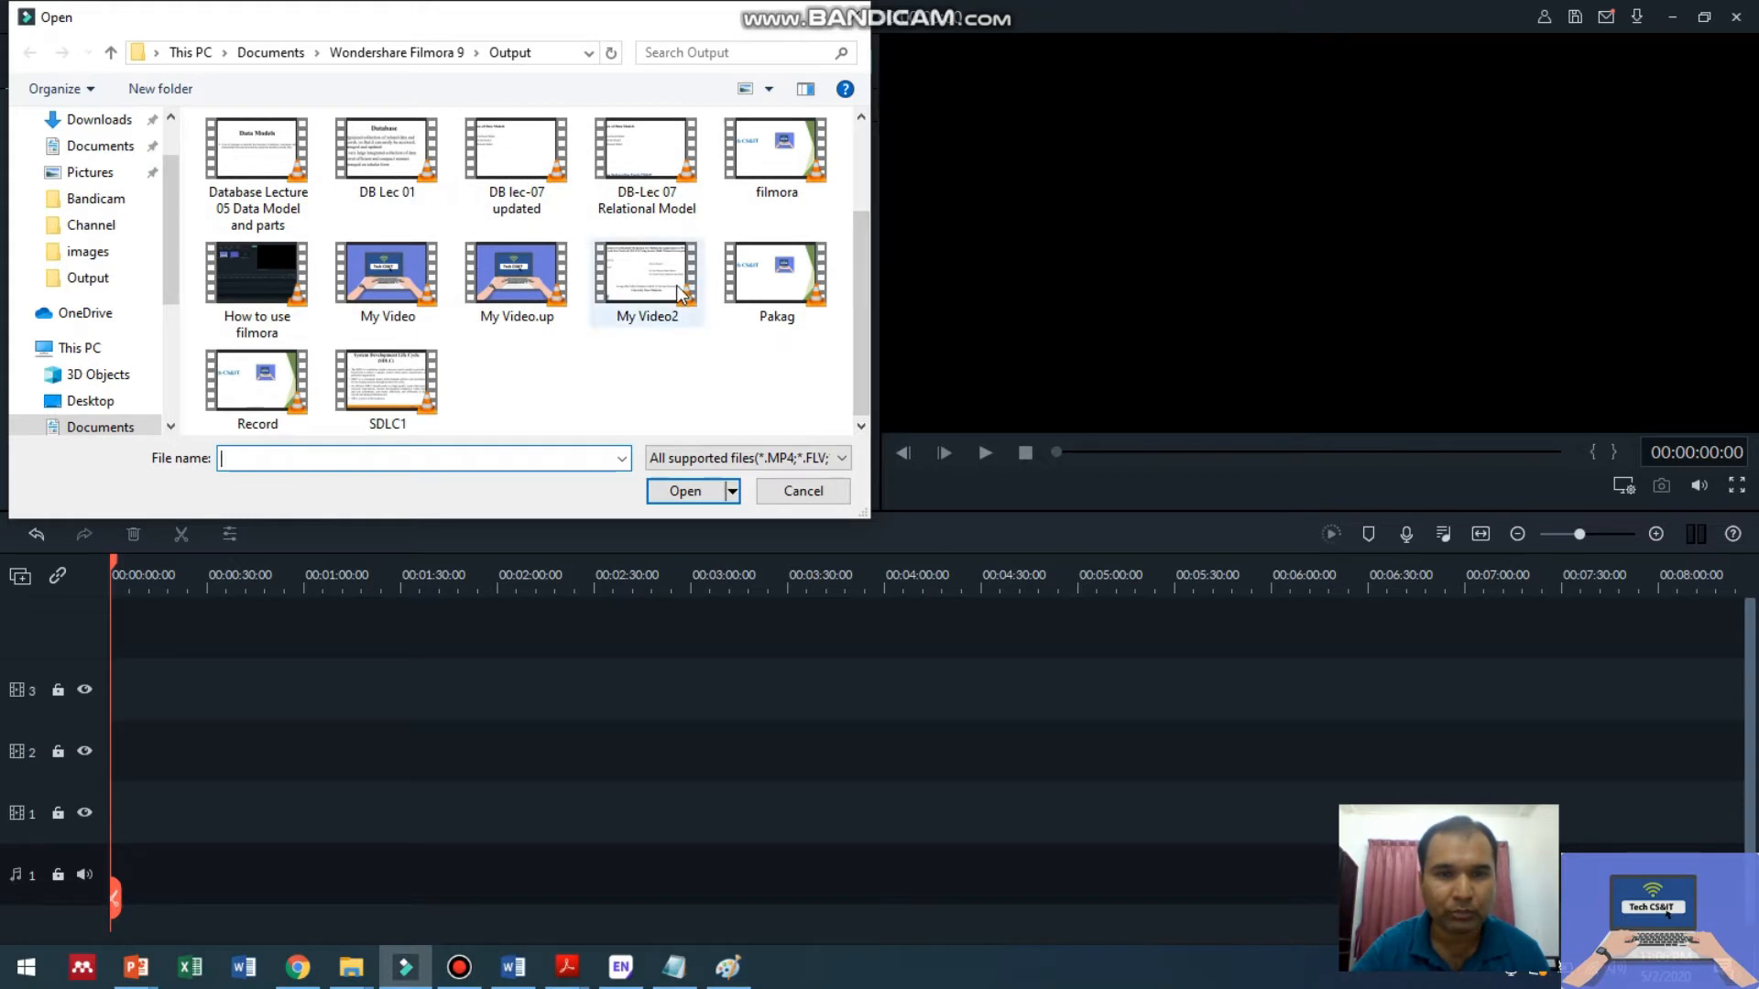
{"action": "left_click", "coordinate": [256, 384]}
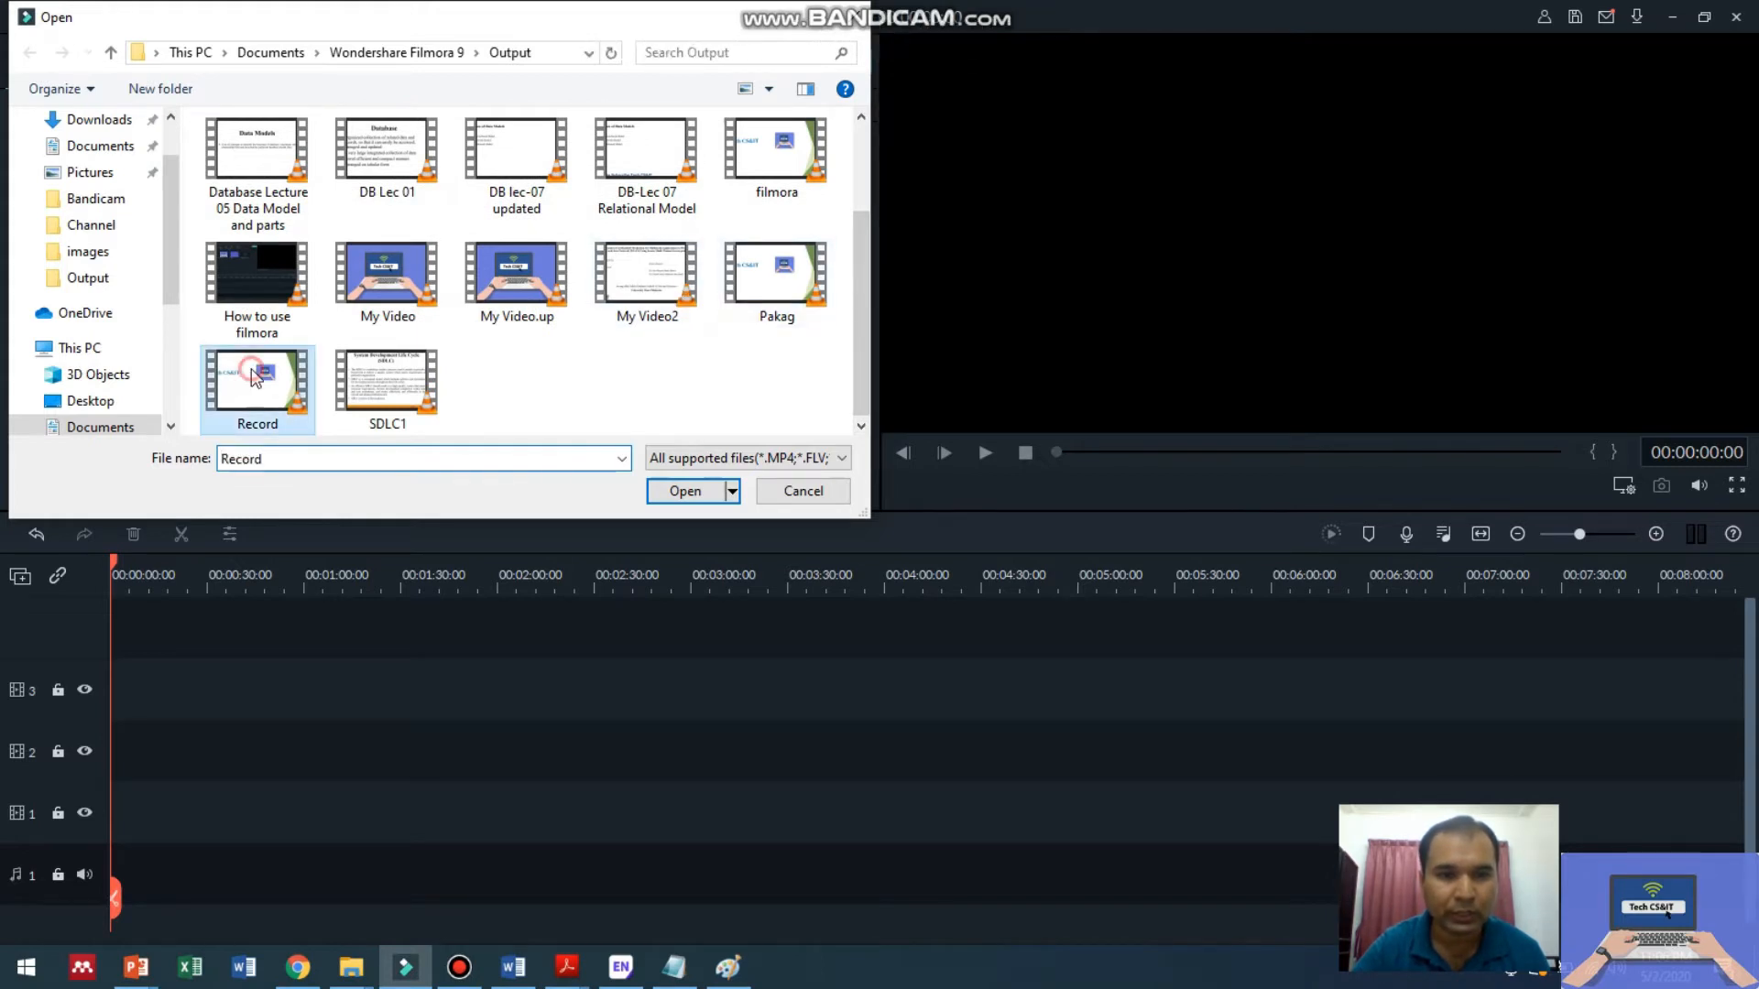
{"action": "left_click", "coordinate": [691, 501]}
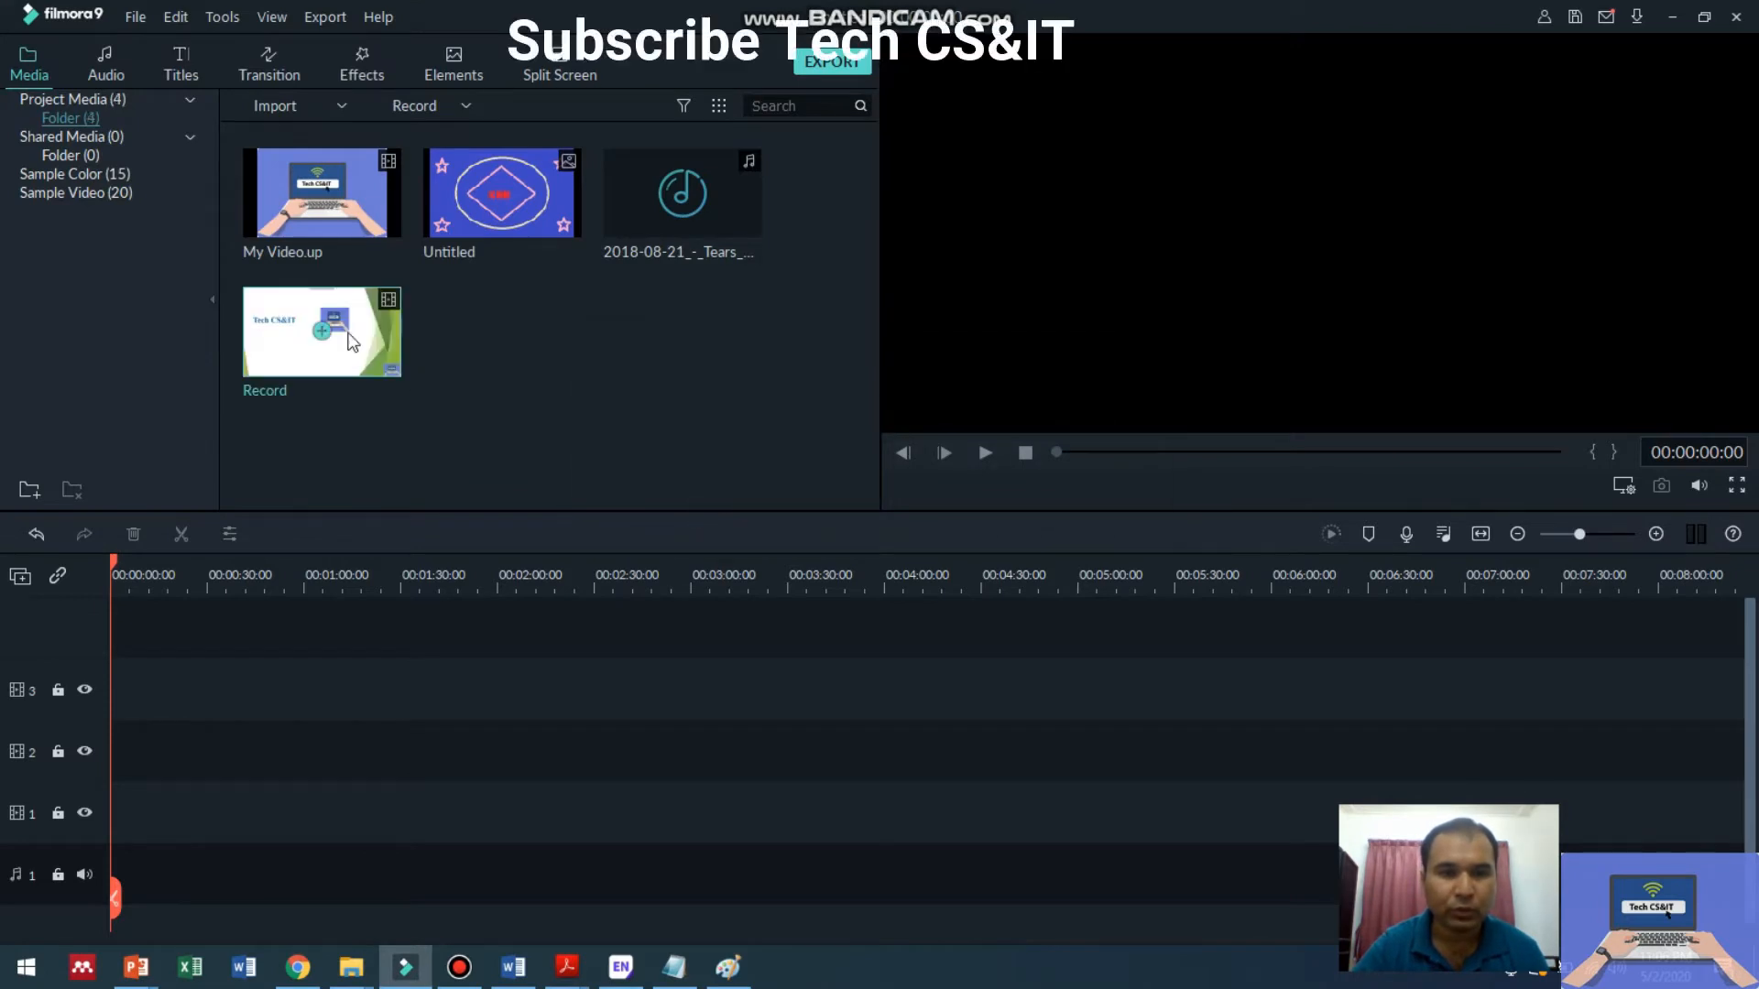
Place the Record clip on video track 1 and move it earlier, so it starts shortly after the timeline's beginning.
{"action": "left_click_drag", "start_coordinate": [339, 335], "coordinate": [194, 819]}
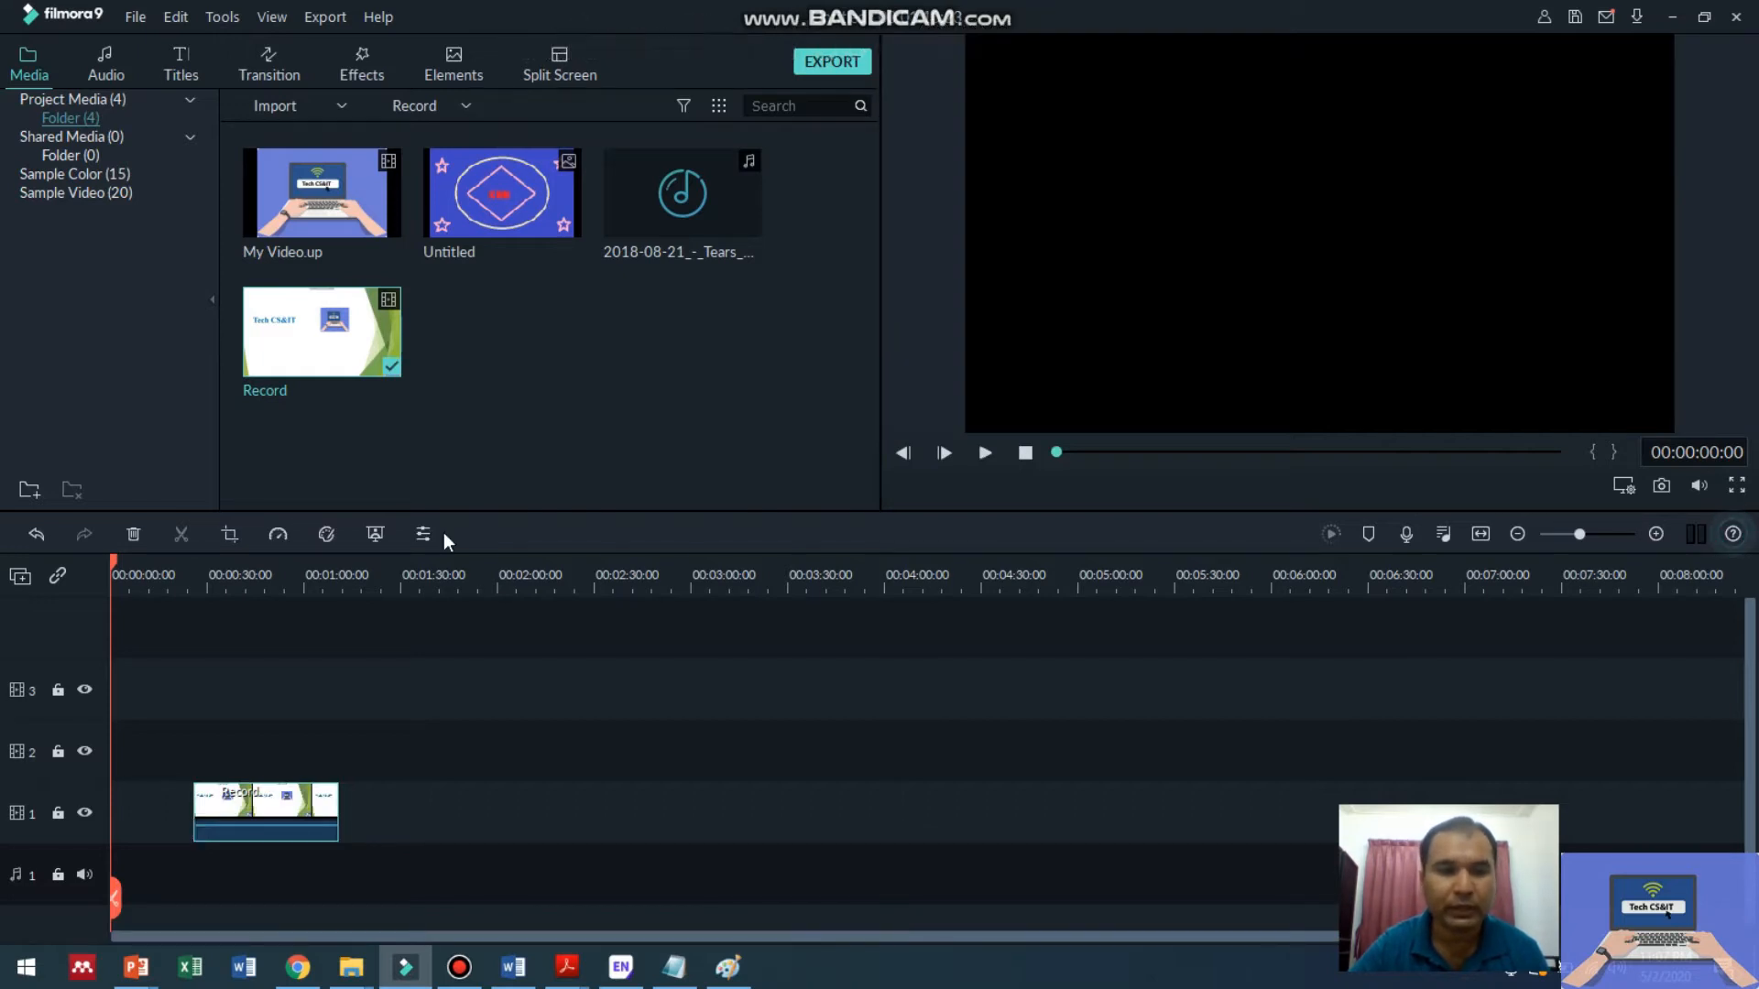
{"action": "left_click_drag", "start_coordinate": [289, 810], "coordinate": [234, 806]}
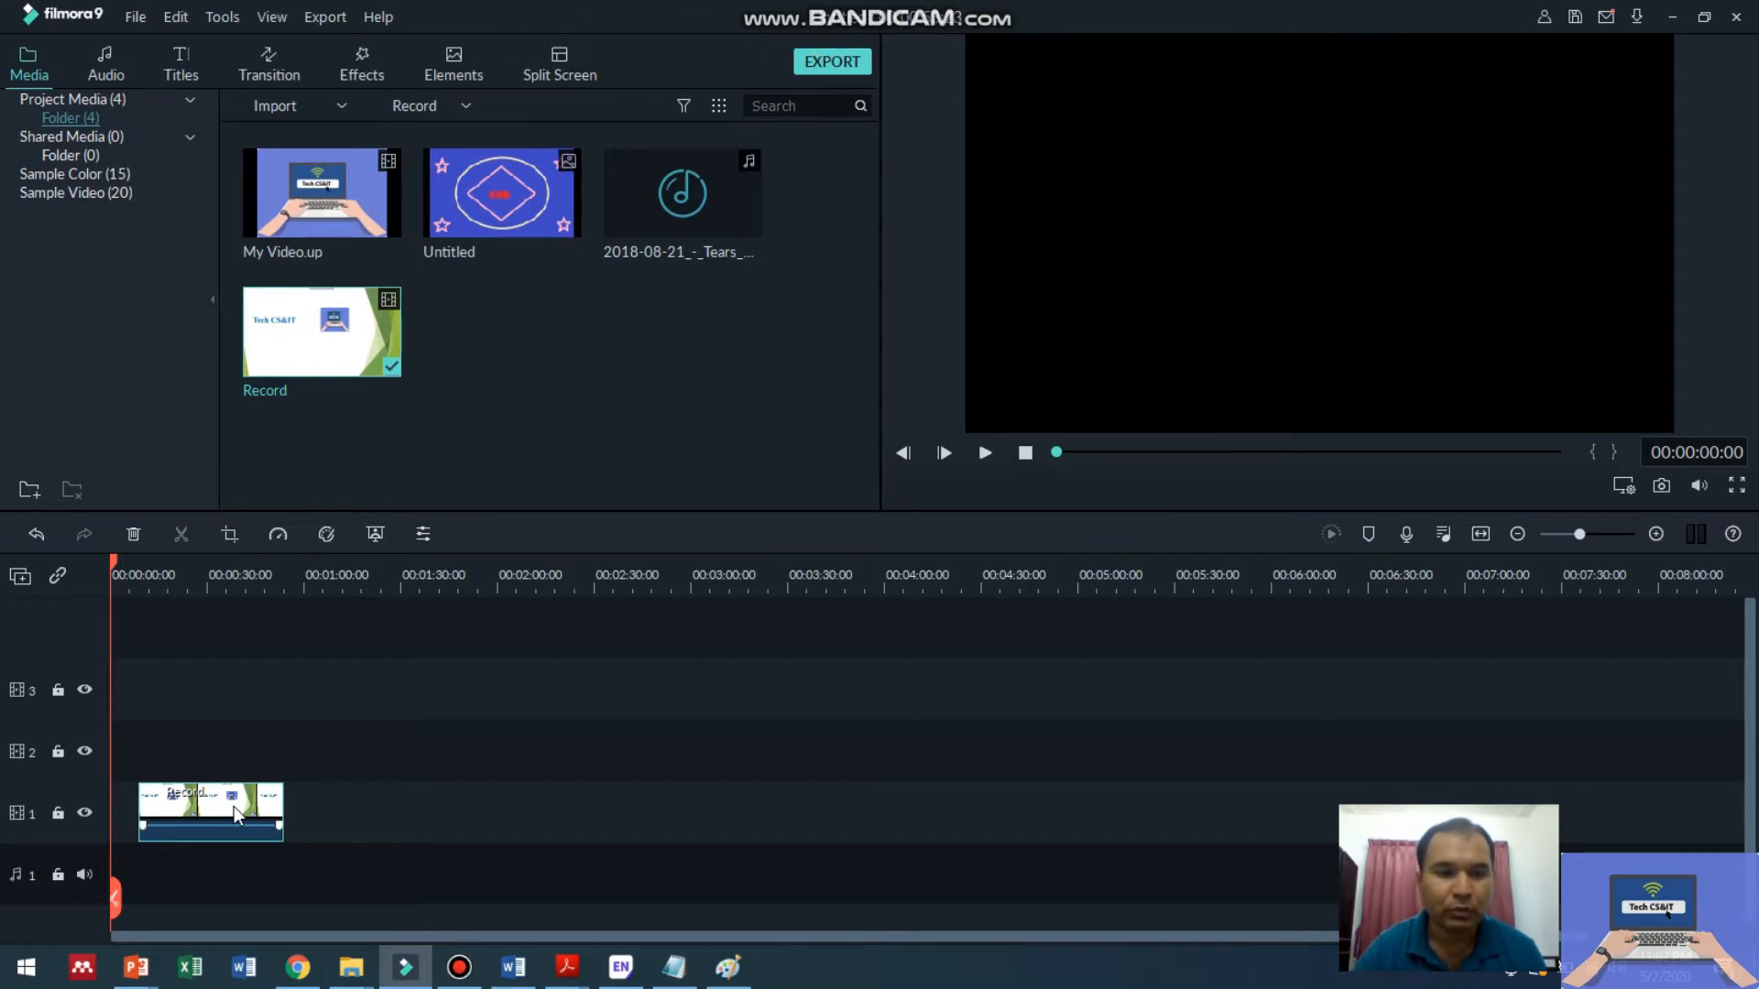
{"action": "left_click", "coordinate": [225, 699]}
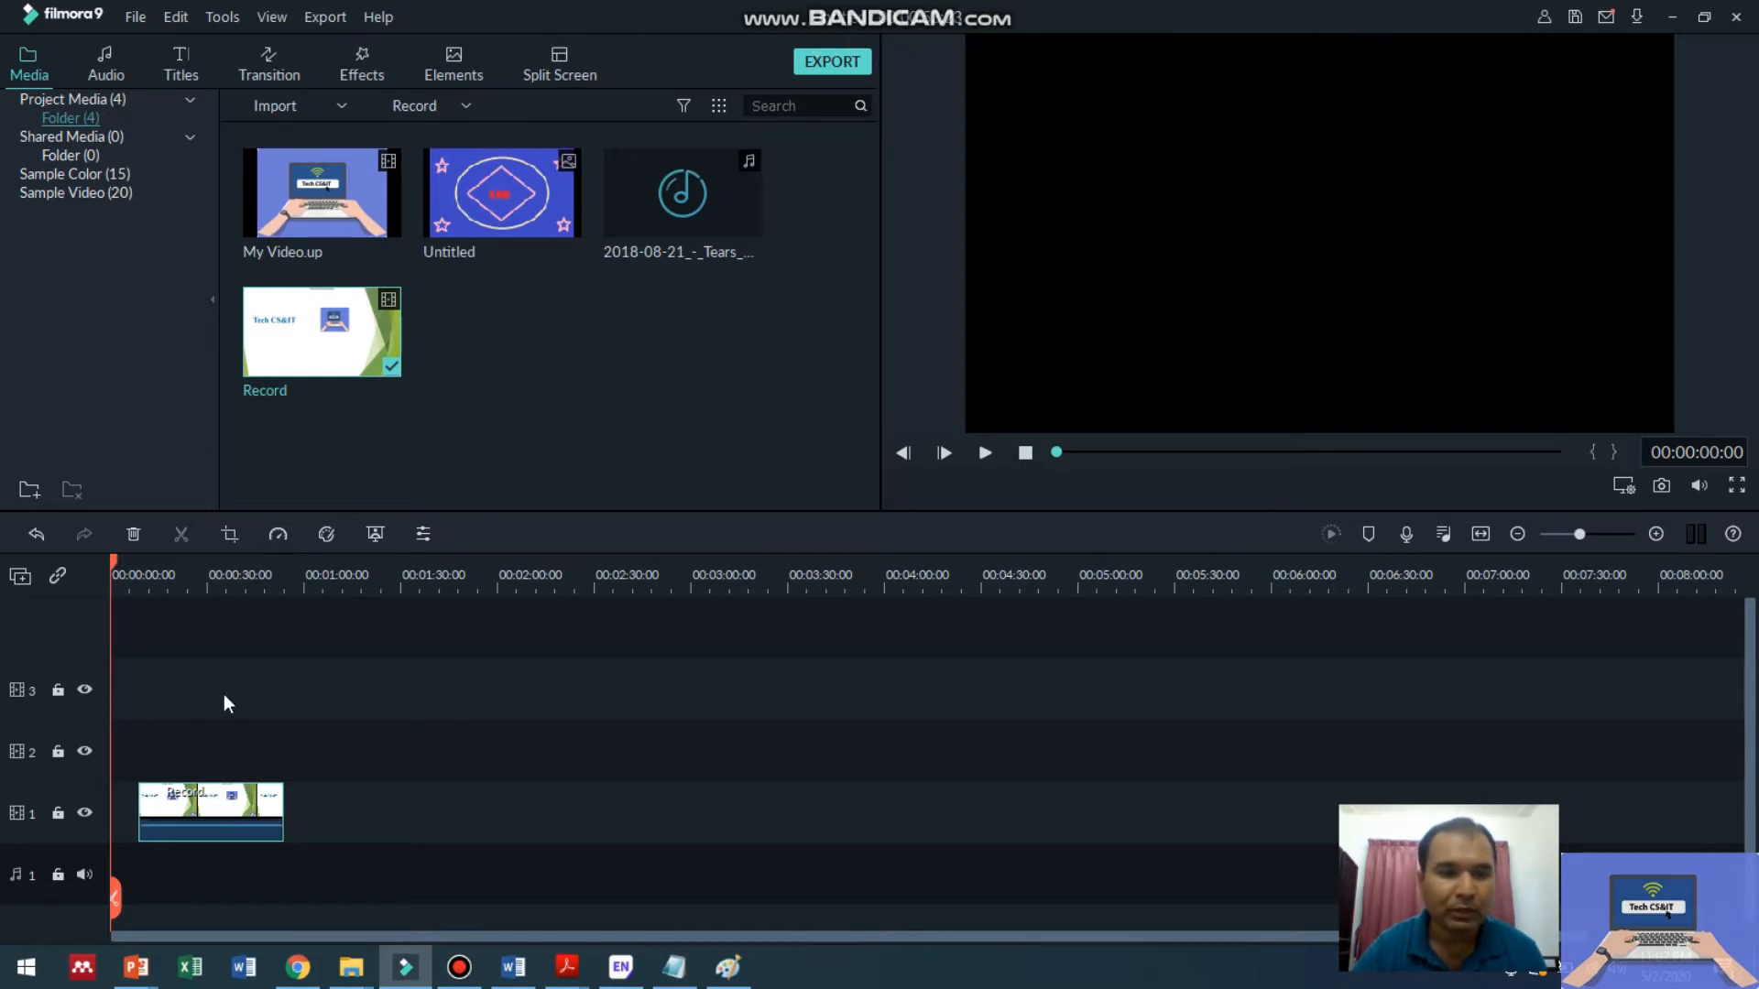
Preview the Credit 10 title template from the included titles.
{"action": "left_click", "coordinate": [179, 68]}
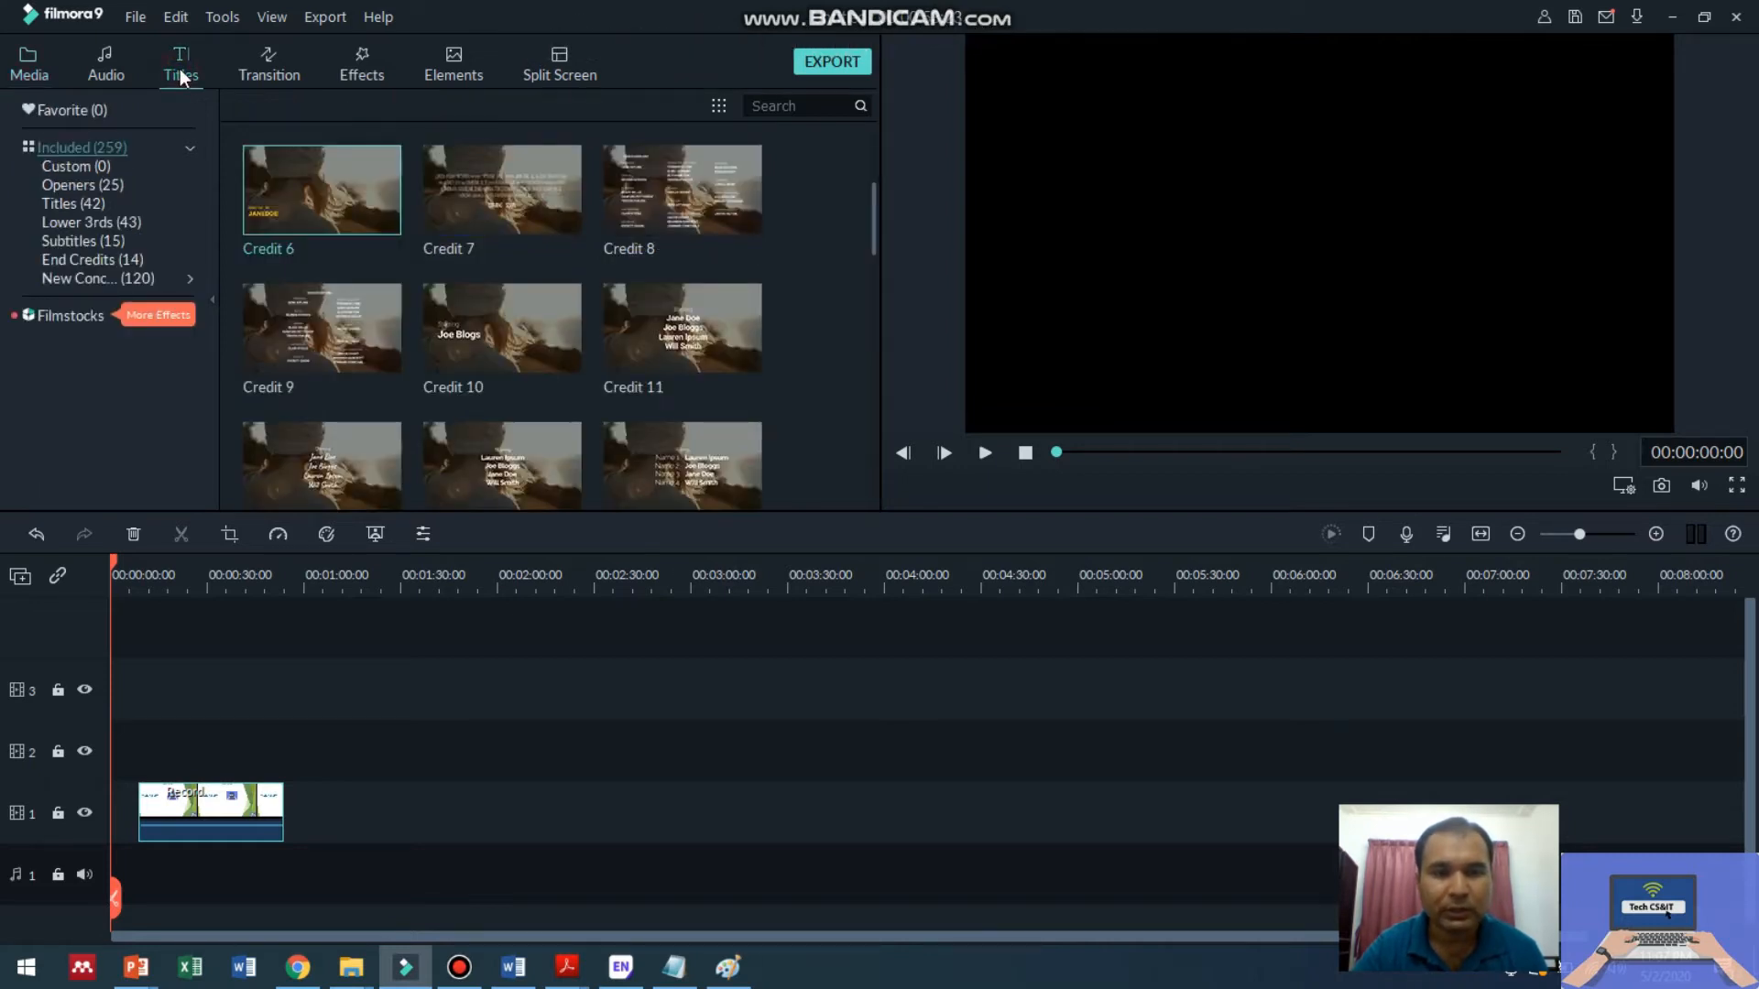
{"action": "mouse_move", "coordinate": [302, 259]}
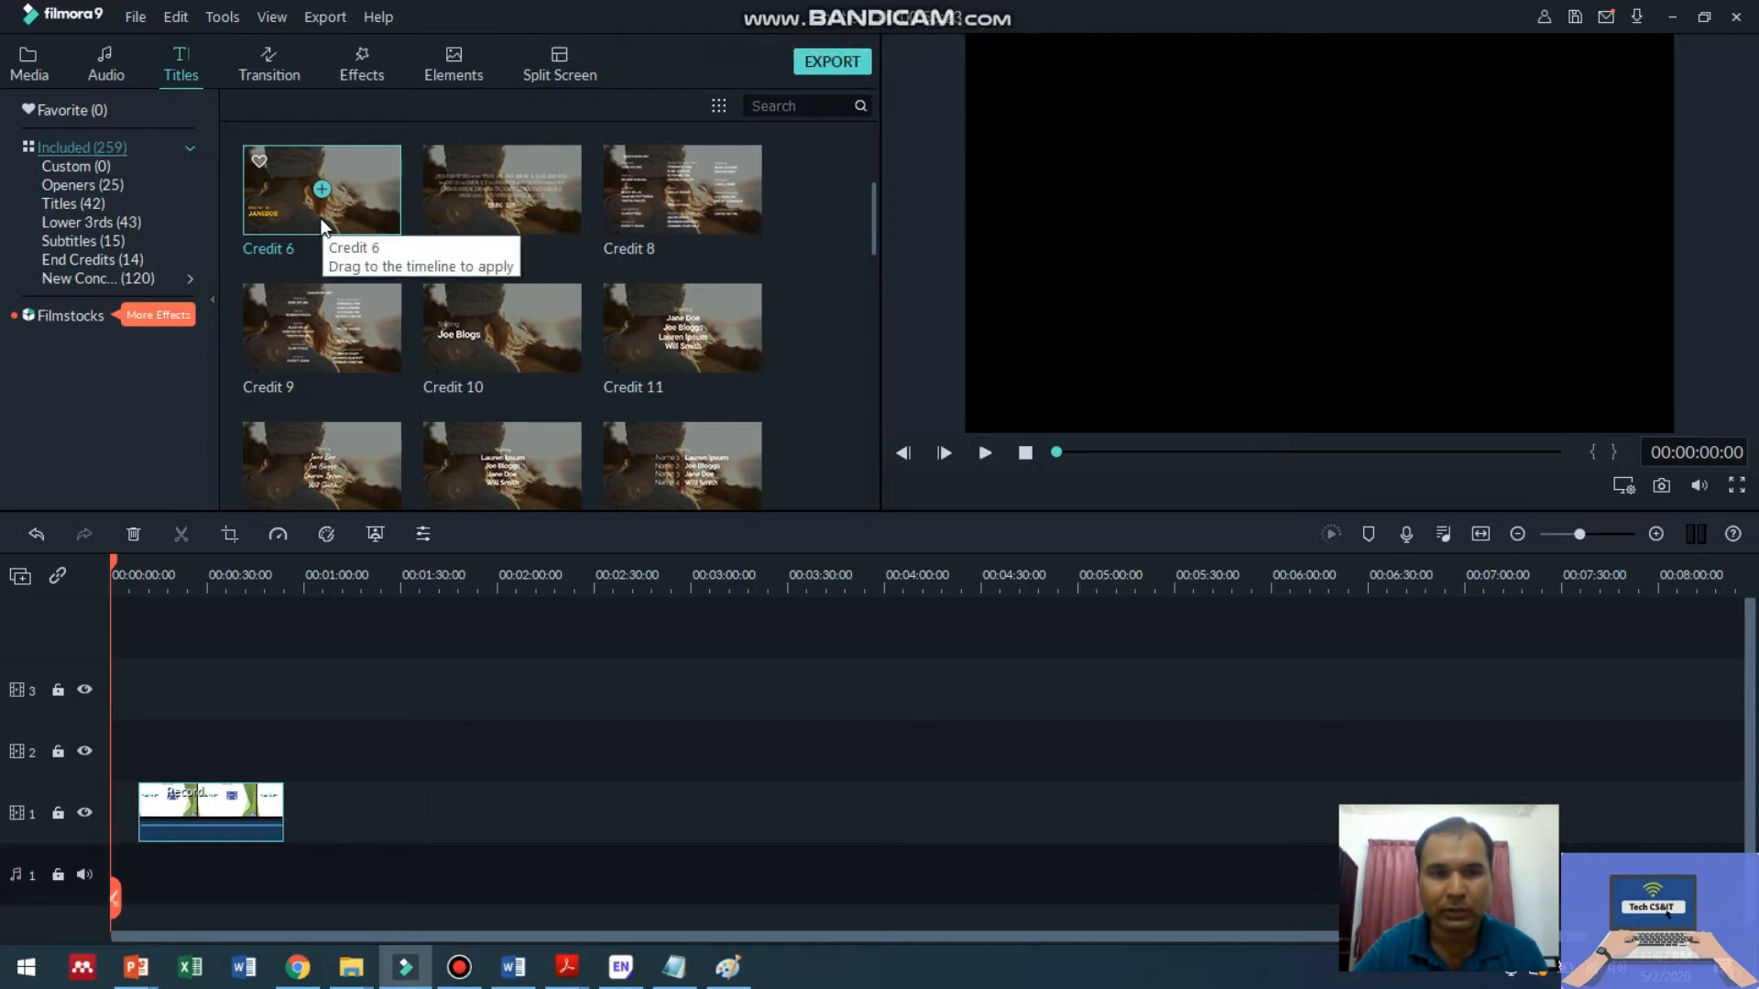
{"action": "left_click", "coordinate": [485, 337]}
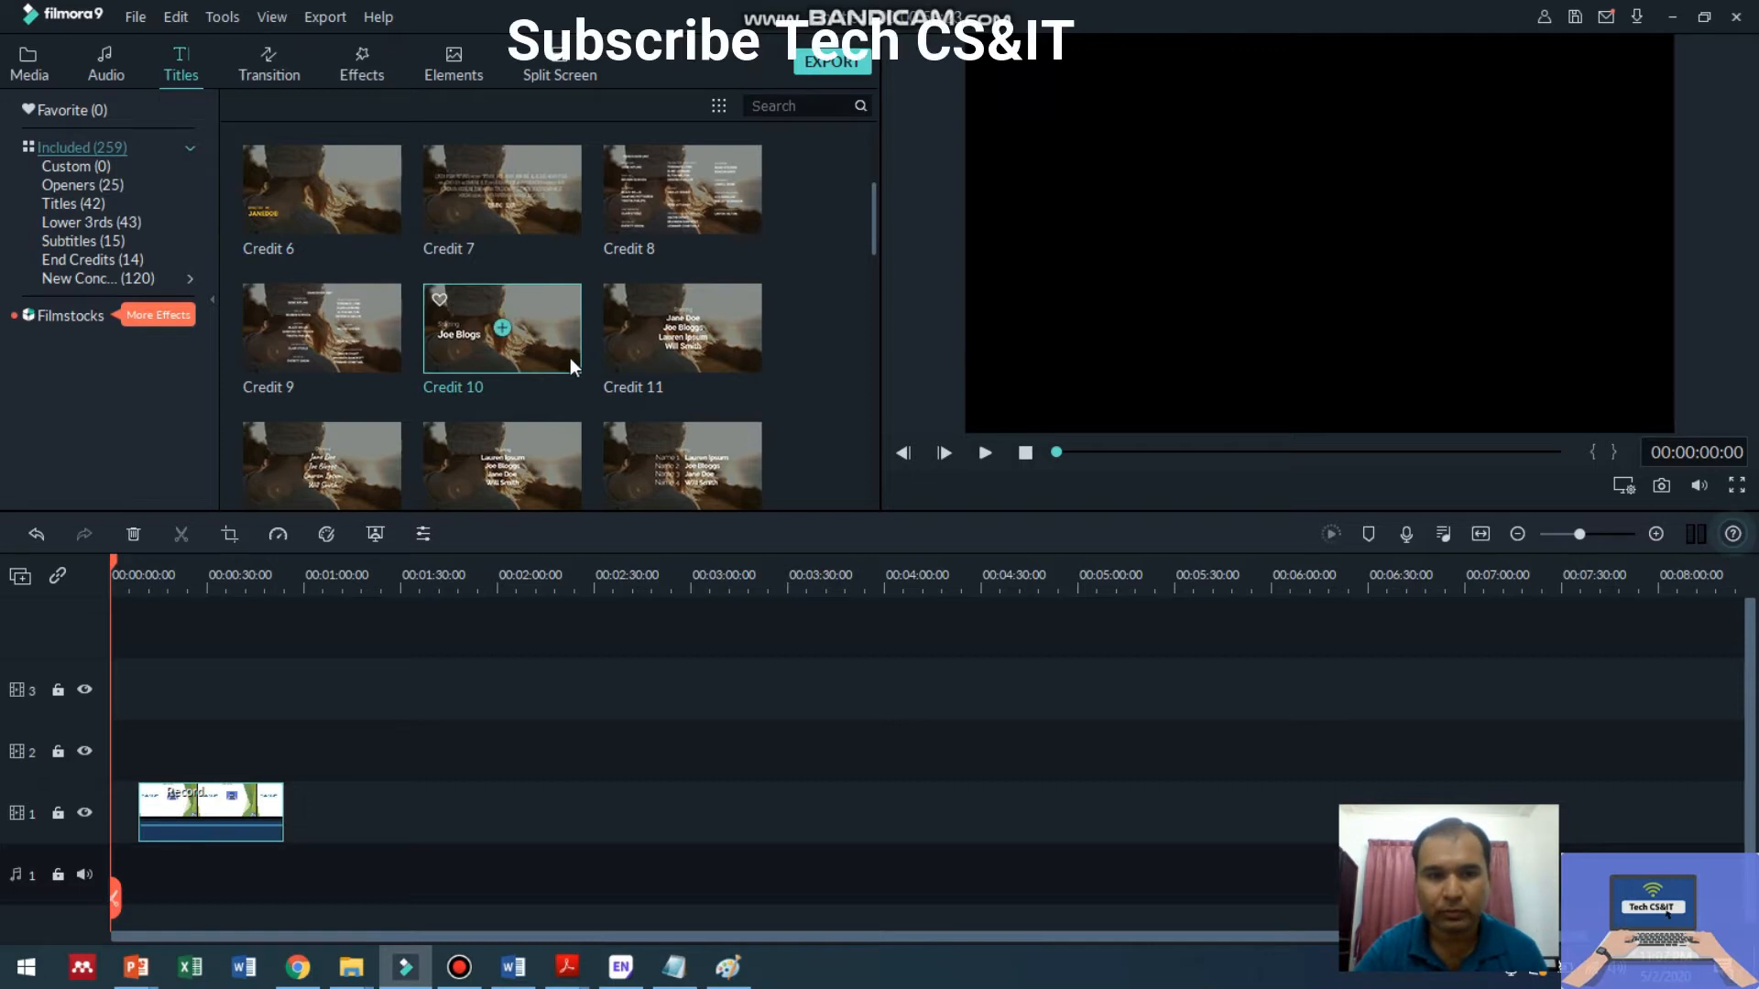
{"action": "double_click", "coordinate": [538, 347]}
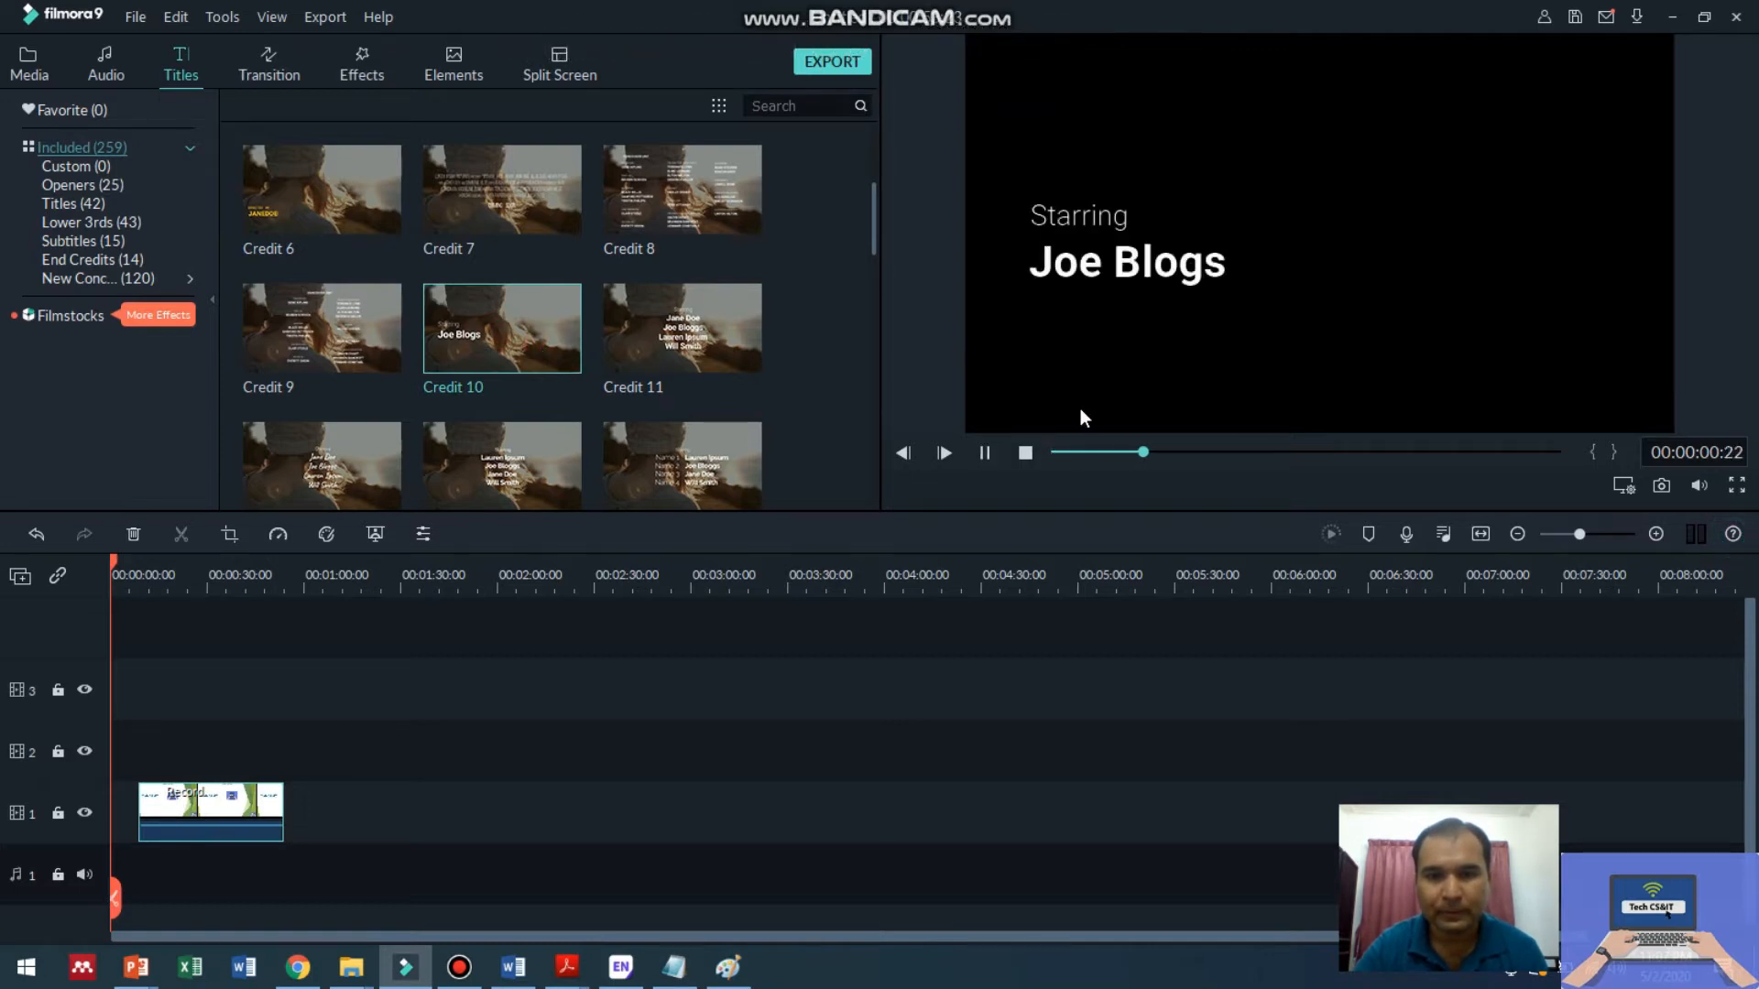
{"action": "left_click", "coordinate": [986, 452]}
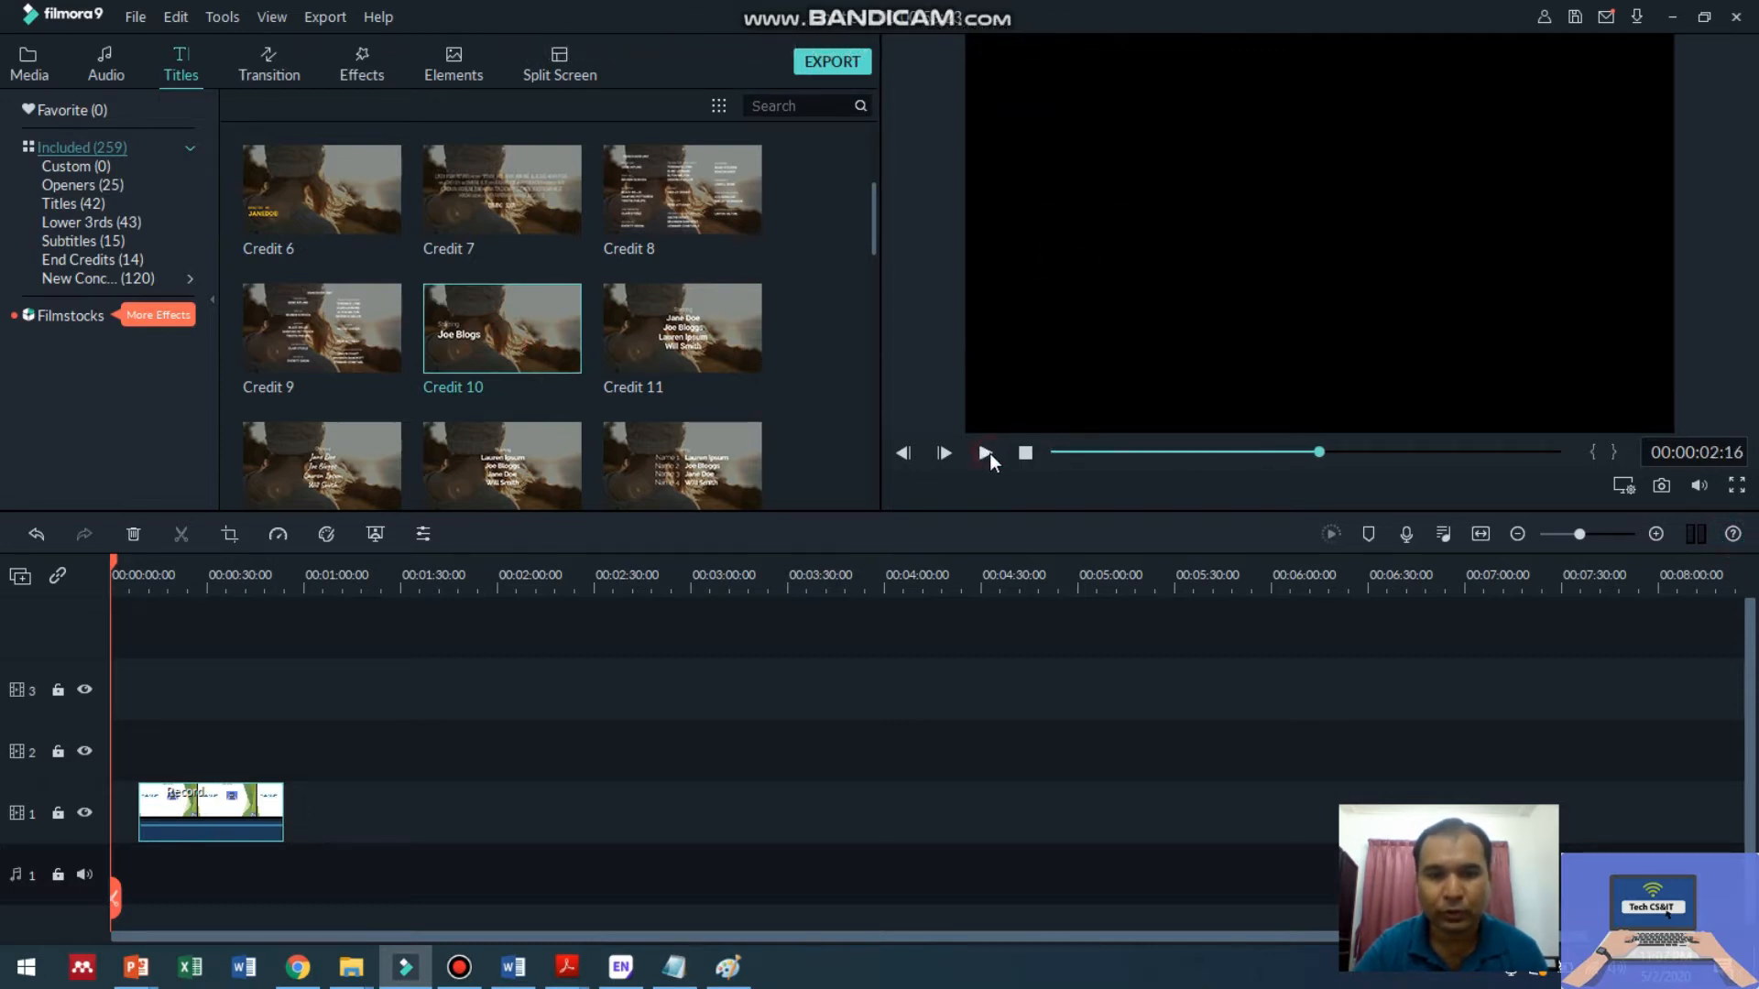
Add the Credit 10 title to track 2 above the middle of the Record clip and open its advanced text editor.
{"action": "left_click_drag", "start_coordinate": [521, 336], "coordinate": [203, 766]}
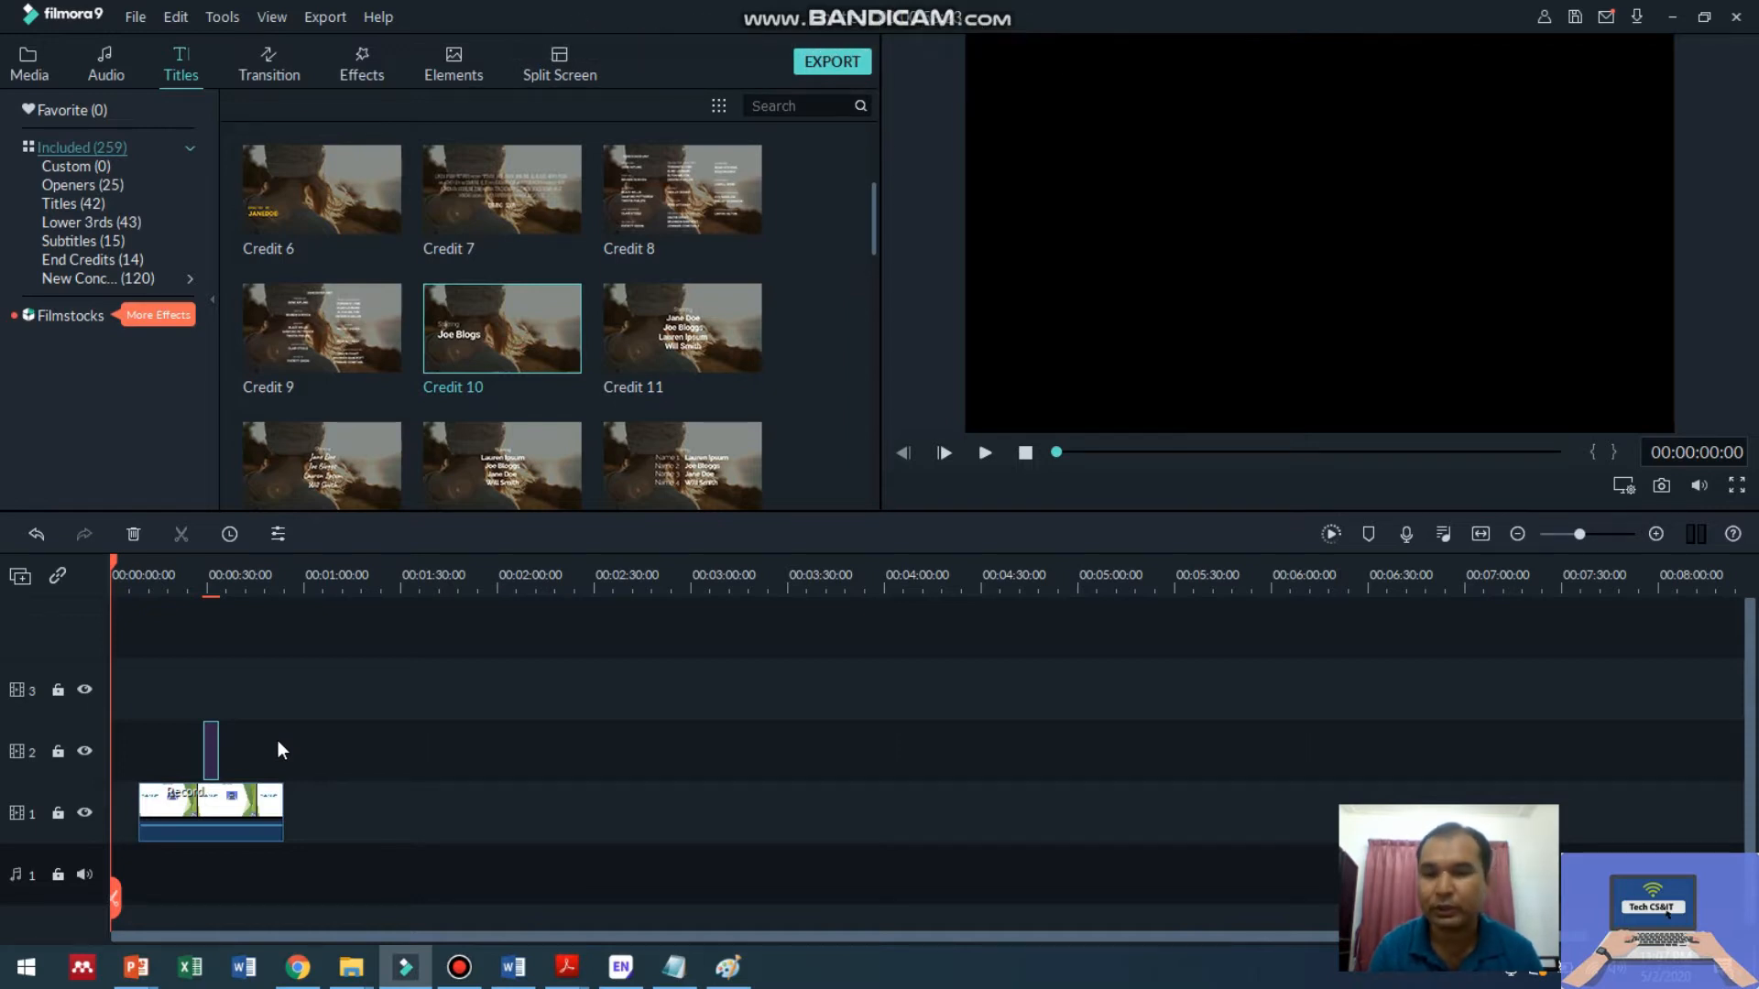
{"action": "right_click", "coordinate": [213, 740]}
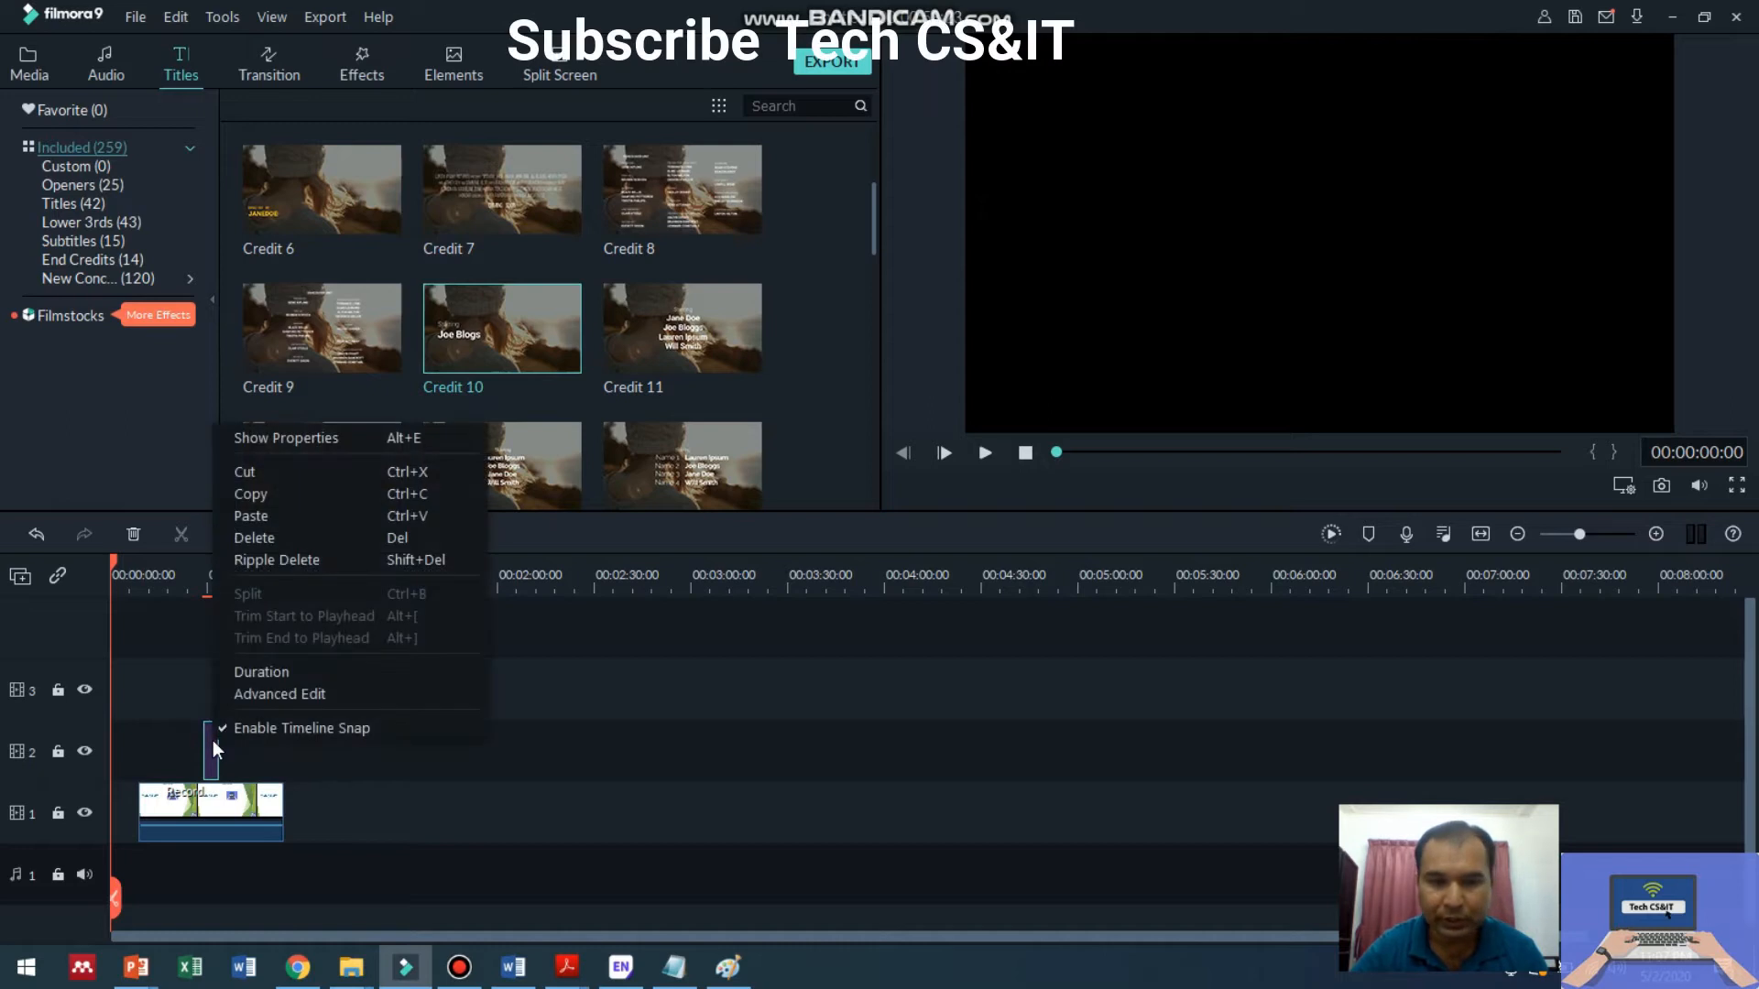
{"action": "left_click", "coordinate": [288, 702]}
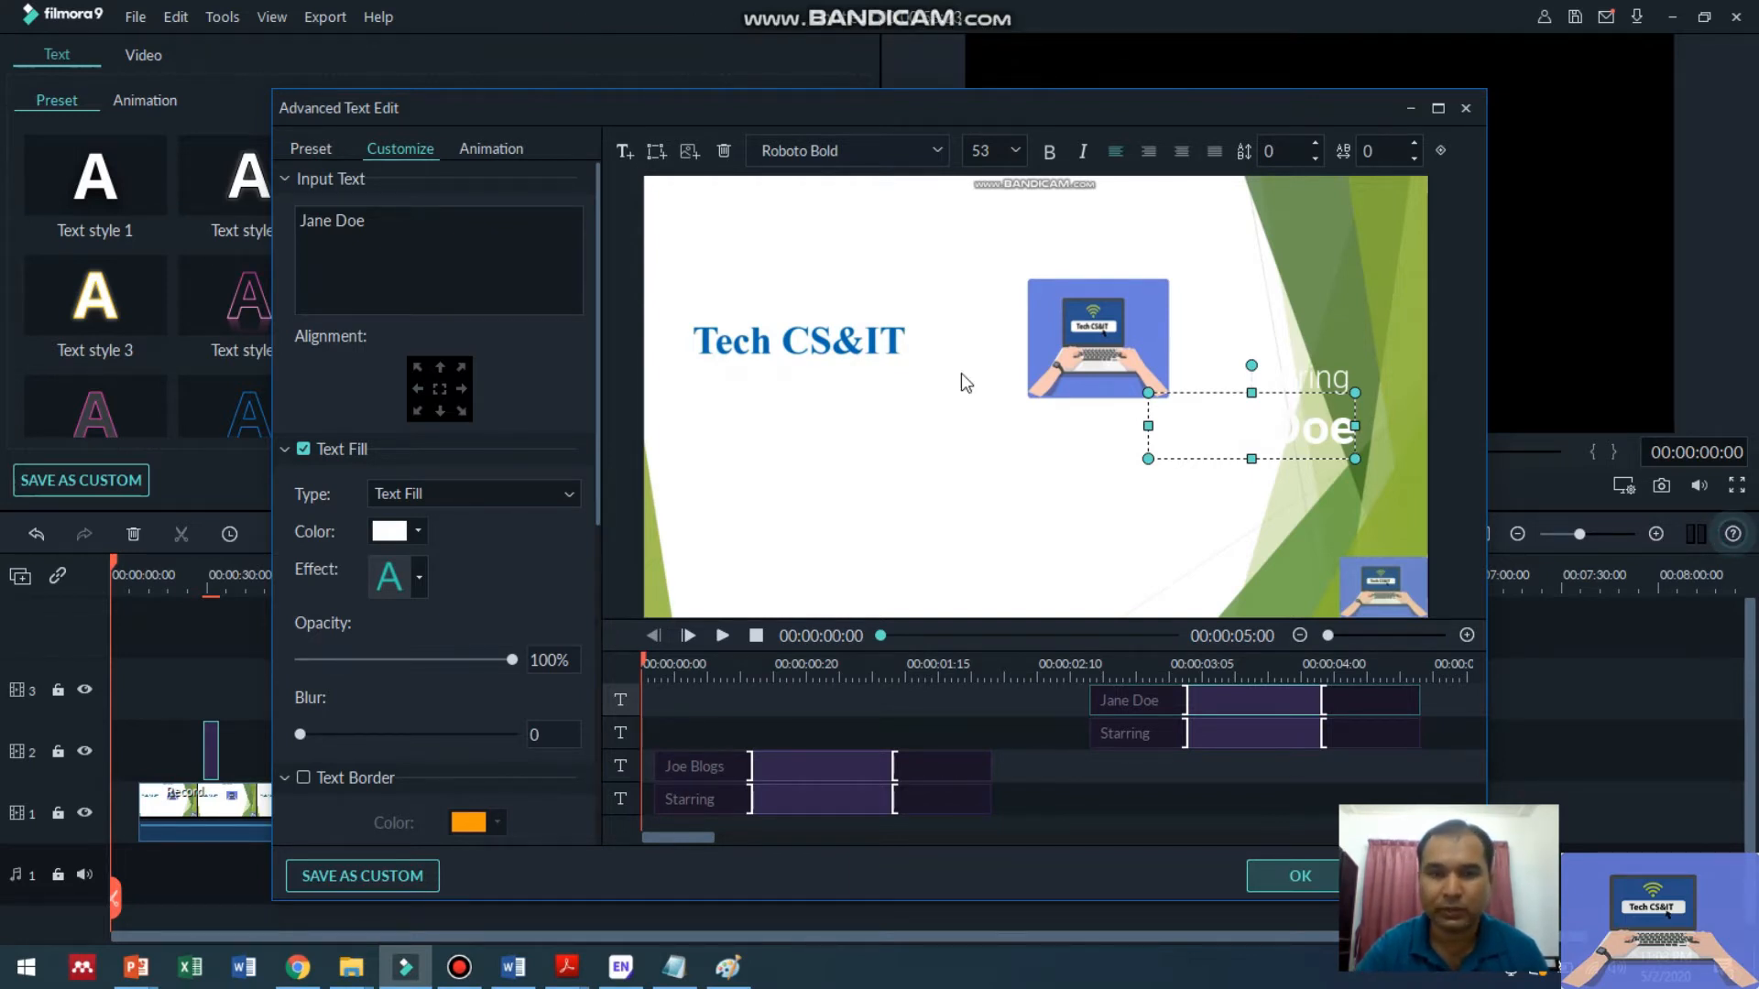
Clear the placeholder name text at the right side of the title frame.
{"action": "key", "text": "BackSpace"}
{"action": "key", "text": "BackSpace"}
{"action": "key", "text": "BackSpace"}
{"action": "key", "text": "BackSpace"}
{"action": "key", "text": "BackSpace"}
{"action": "key", "text": "BackSpace"}
{"action": "key", "text": "BackSpace"}
{"action": "key", "text": "BackSpace"}
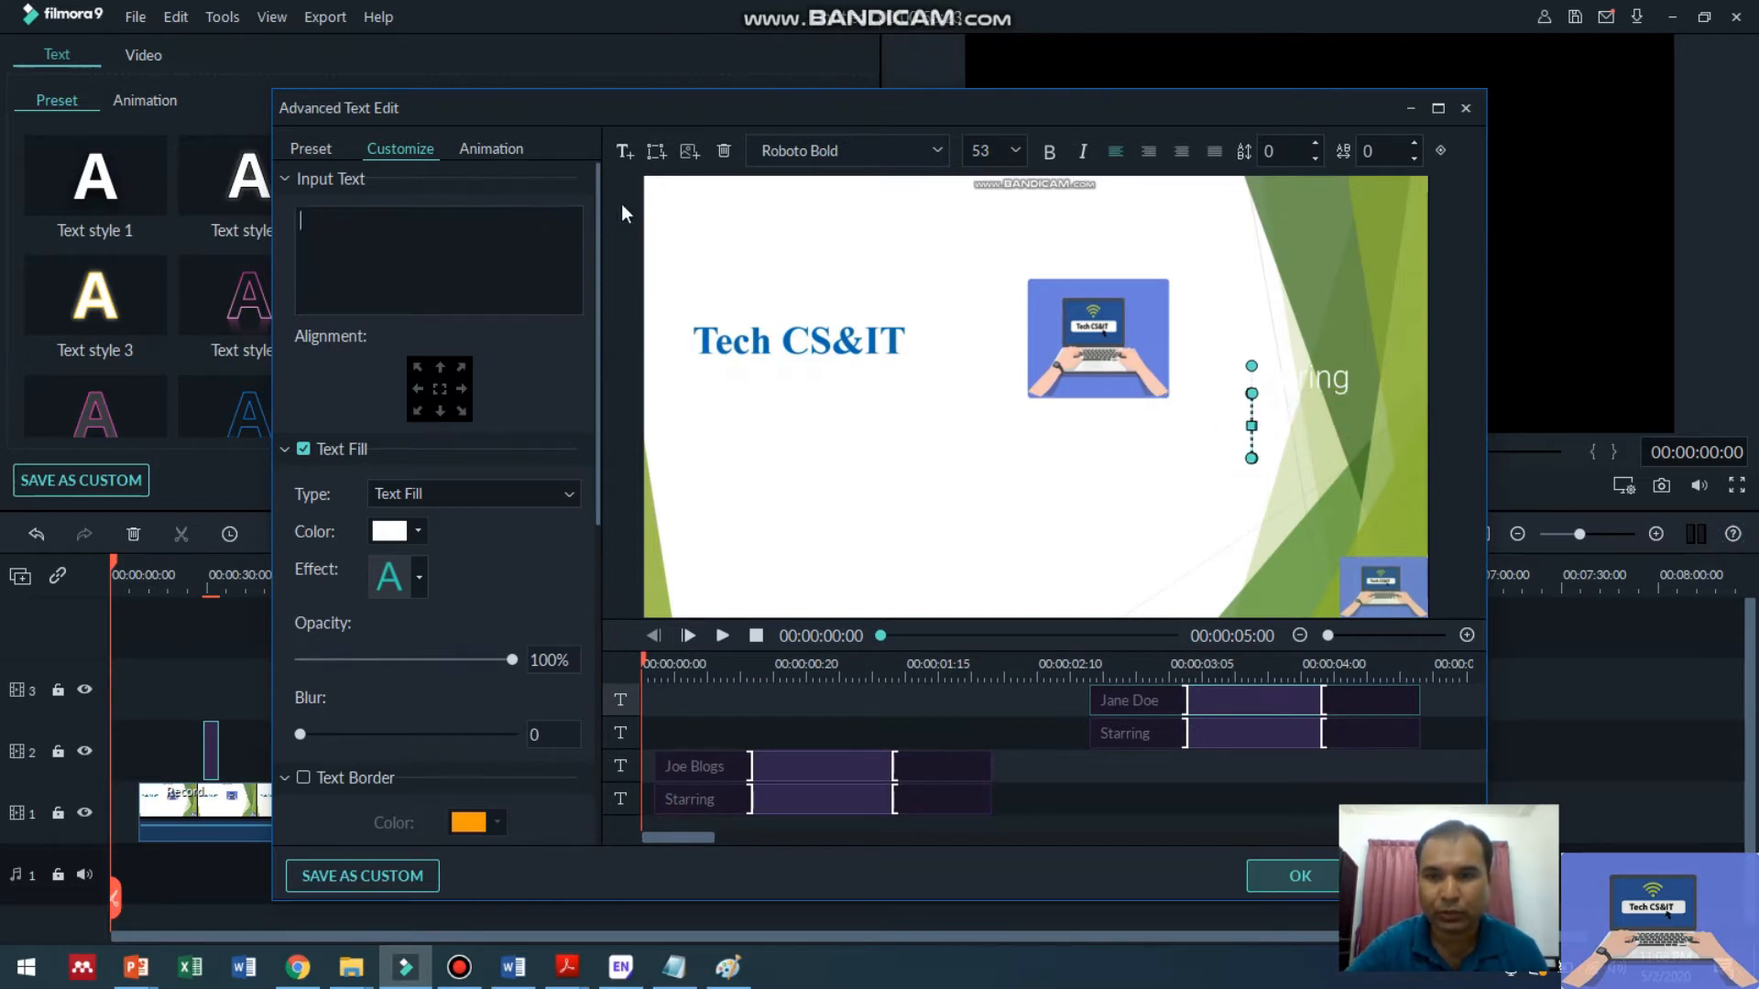
Clear the "Starring" text at the right side of the title frame.
{"action": "left_click", "coordinate": [1327, 376]}
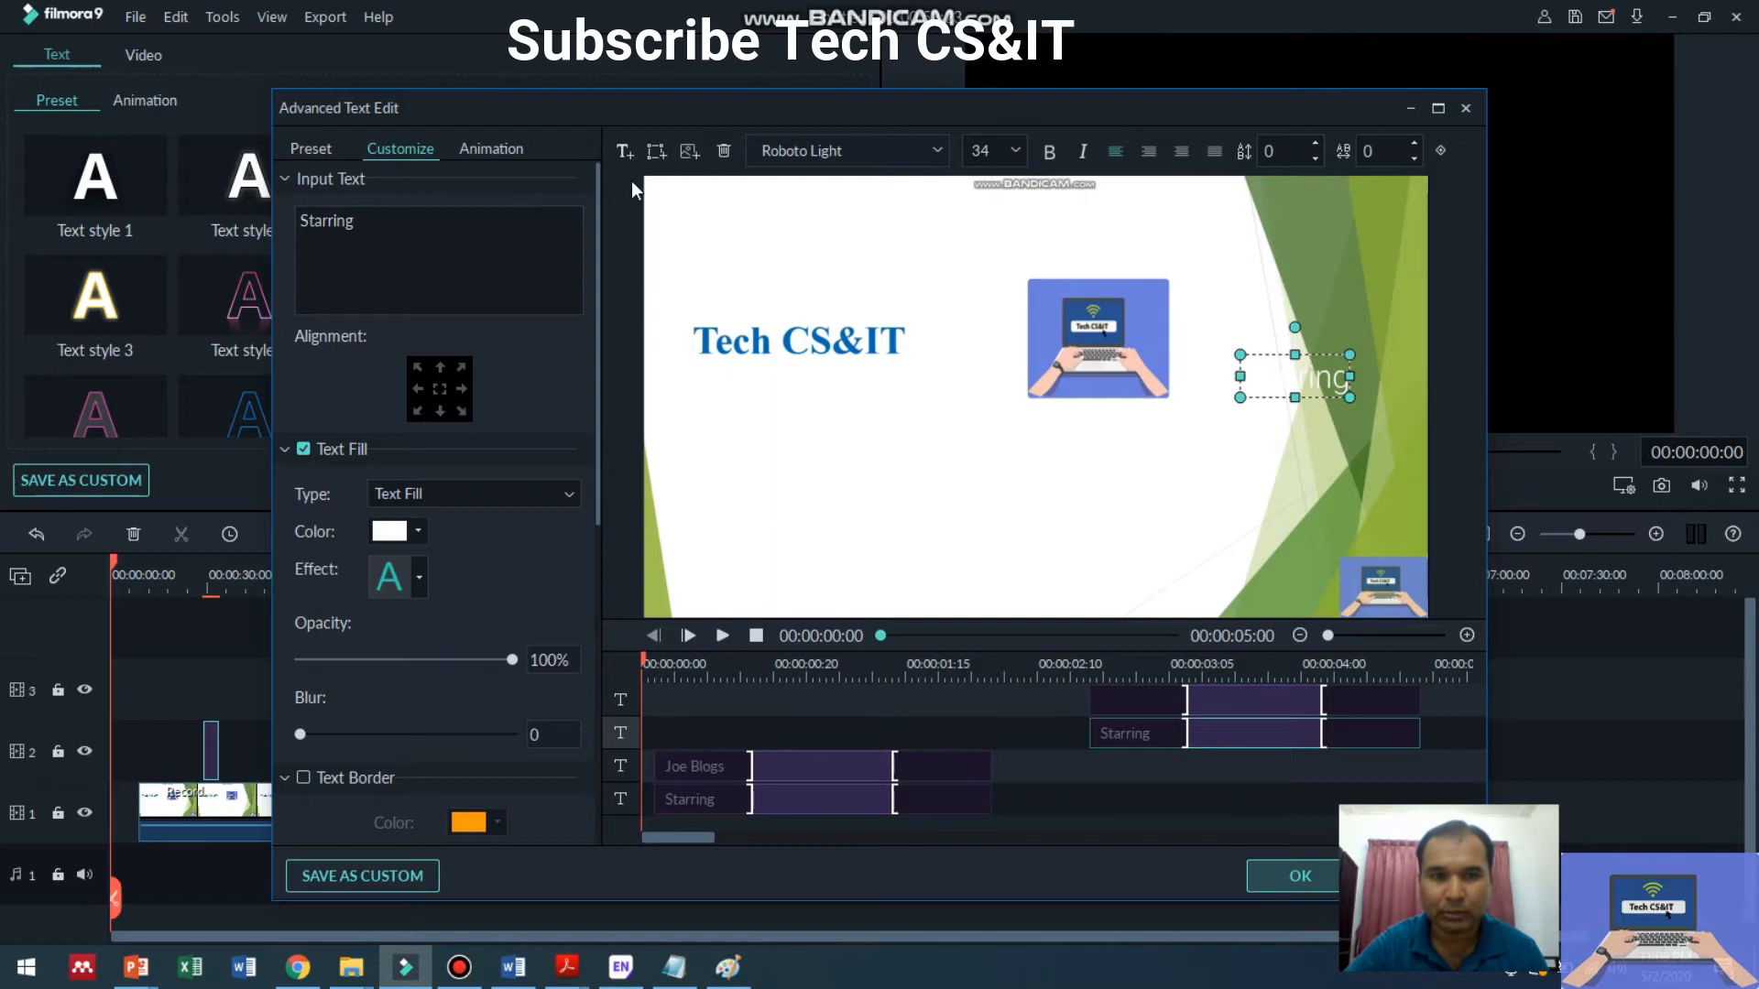
{"action": "left_click", "coordinate": [432, 229]}
{"action": "key", "text": "BackSpace"}
{"action": "key", "text": "BackSpace"}
{"action": "key", "text": "BackSpace"}
{"action": "key", "text": "BackSpace"}
{"action": "key", "text": "BackSpace"}
{"action": "key", "text": "BackSpace"}
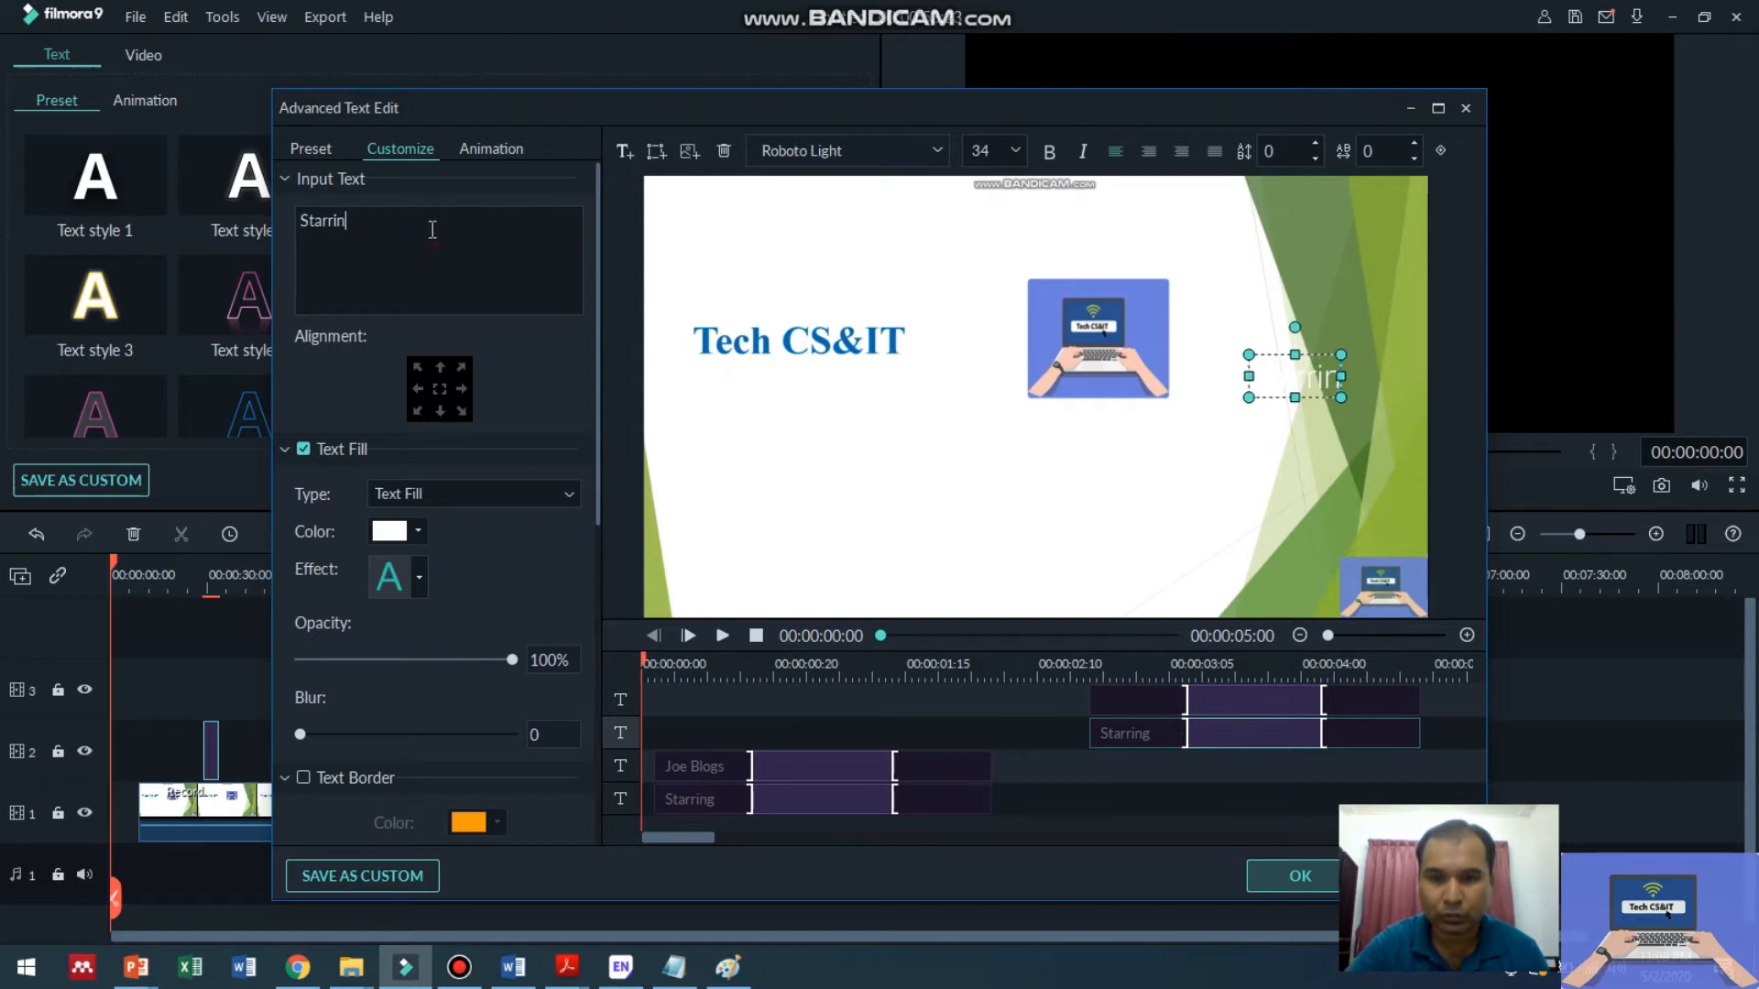
{"action": "key", "text": "BackSpace"}
{"action": "key", "text": "BackSpace"}
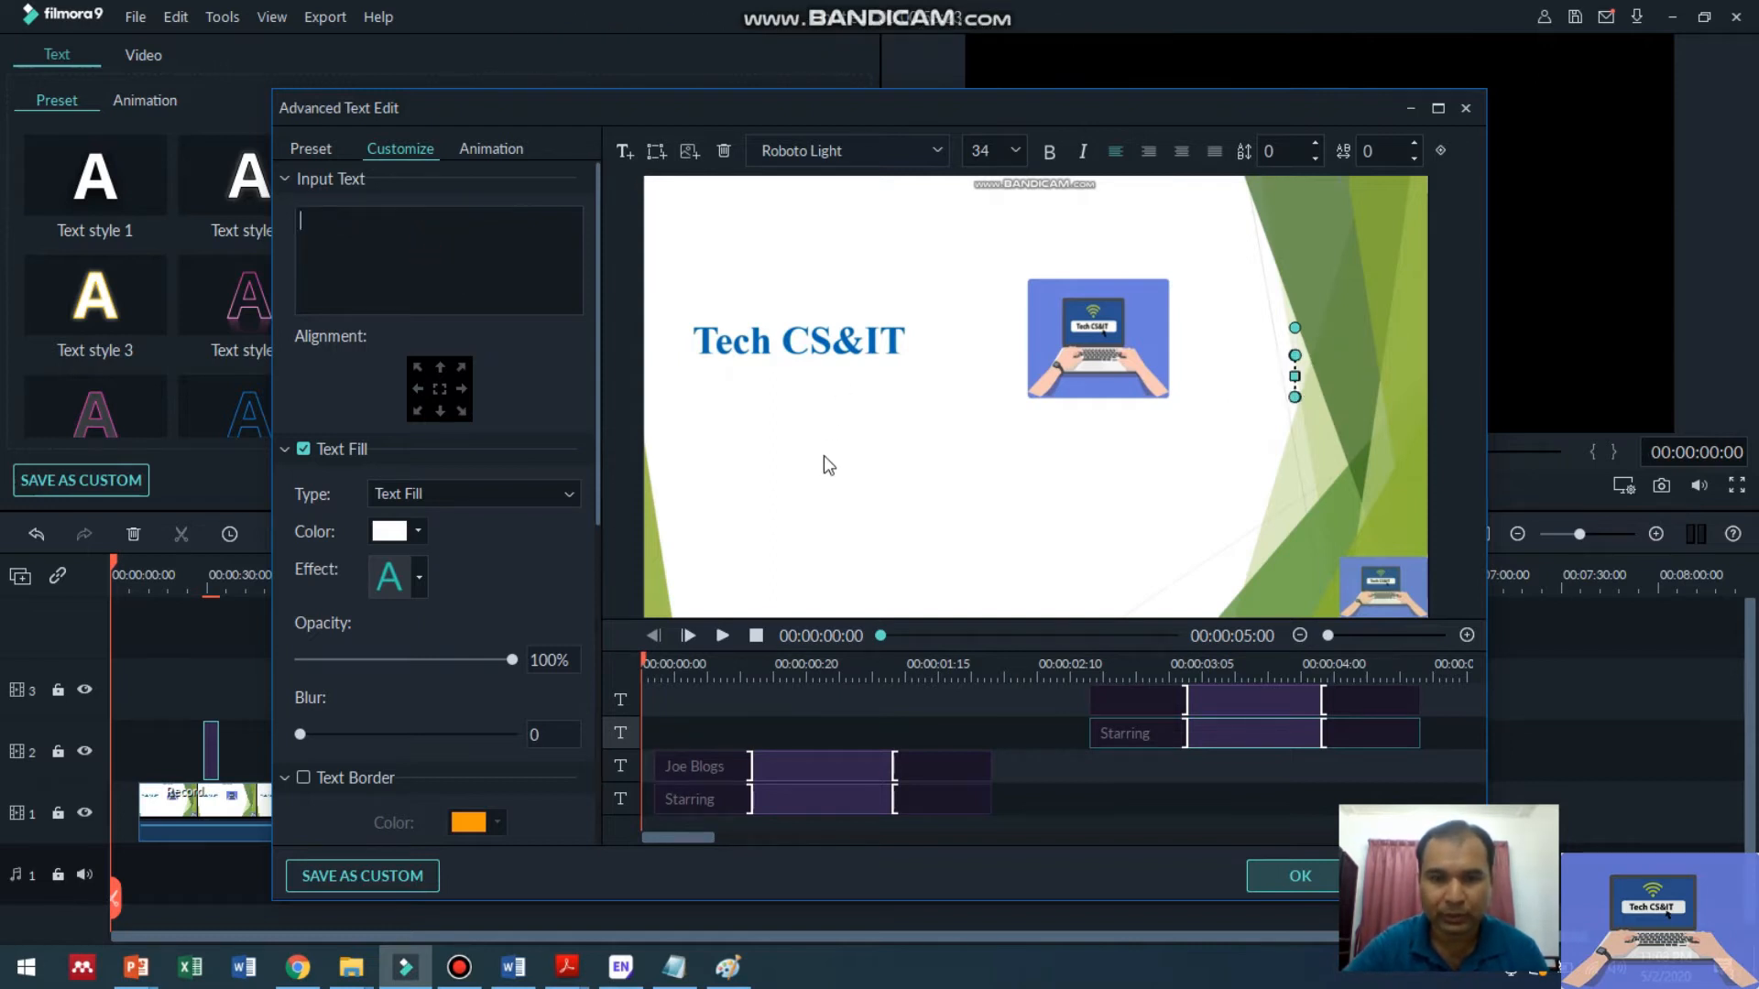
Clear the remaining placeholder name text below the slide's Tech CS&IT heading.
{"action": "left_click", "coordinate": [823, 456]}
{"action": "left_click", "coordinate": [451, 216]}
{"action": "key", "text": "BackSpace"}
{"action": "key", "text": "BackSpace"}
{"action": "key", "text": "BackSpace"}
{"action": "key", "text": "BackSpace"}
{"action": "key", "text": "BackSpace"}
{"action": "key", "text": "BackSpace"}
{"action": "key", "text": "BackSpace"}
{"action": "key", "text": "BackSpace"}
{"action": "key", "text": "BackSpace"}
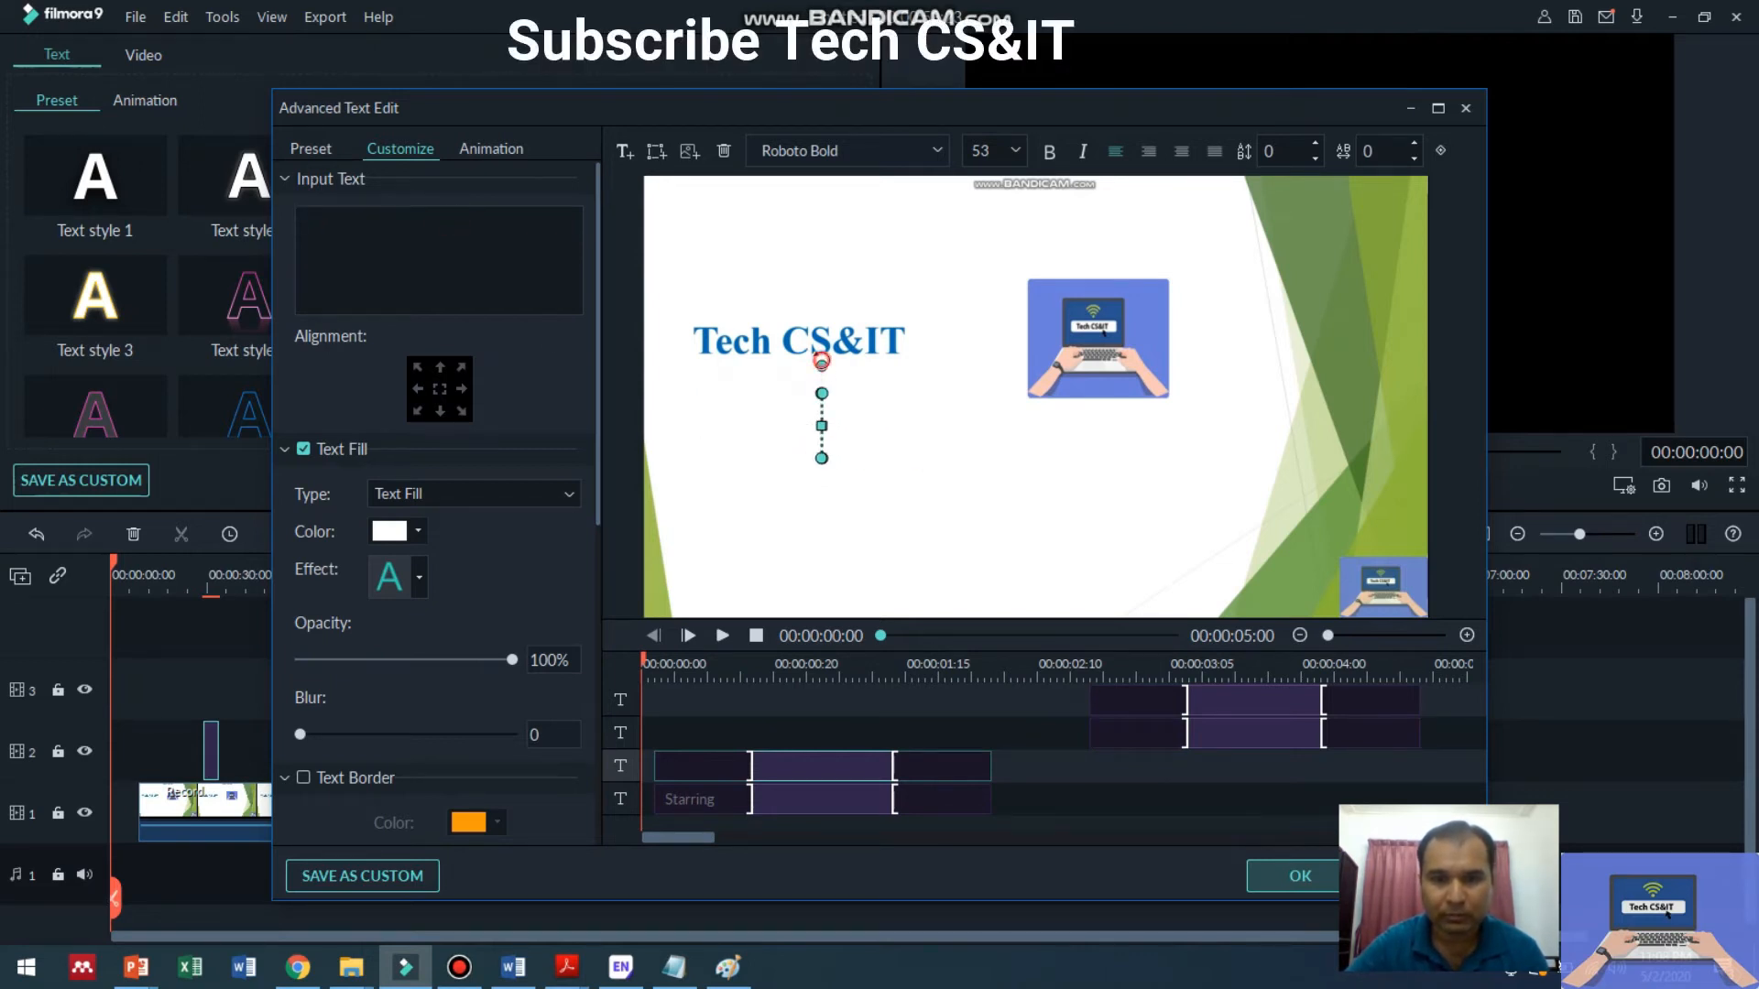
Move the remaining "Starring" text to the lower middle of the frame and replace its wording with "Tech CS&IT".
{"action": "left_click", "coordinate": [809, 374]}
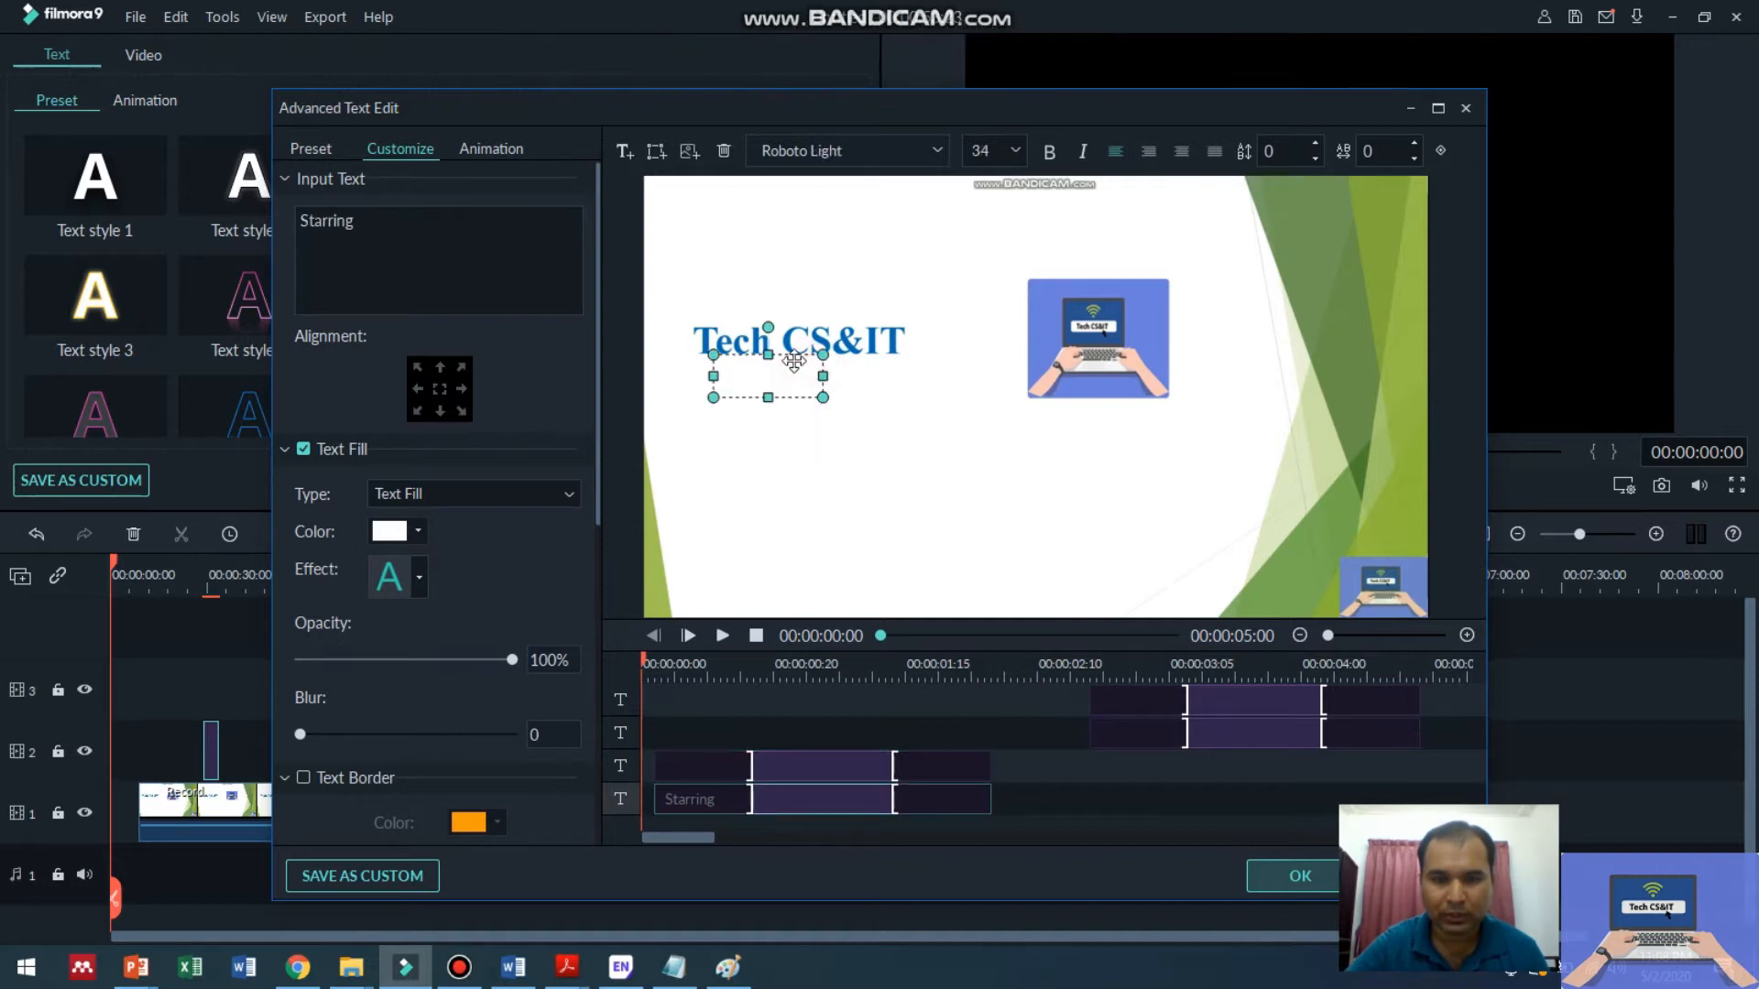
{"action": "left_click_drag", "start_coordinate": [794, 360], "coordinate": [925, 579]}
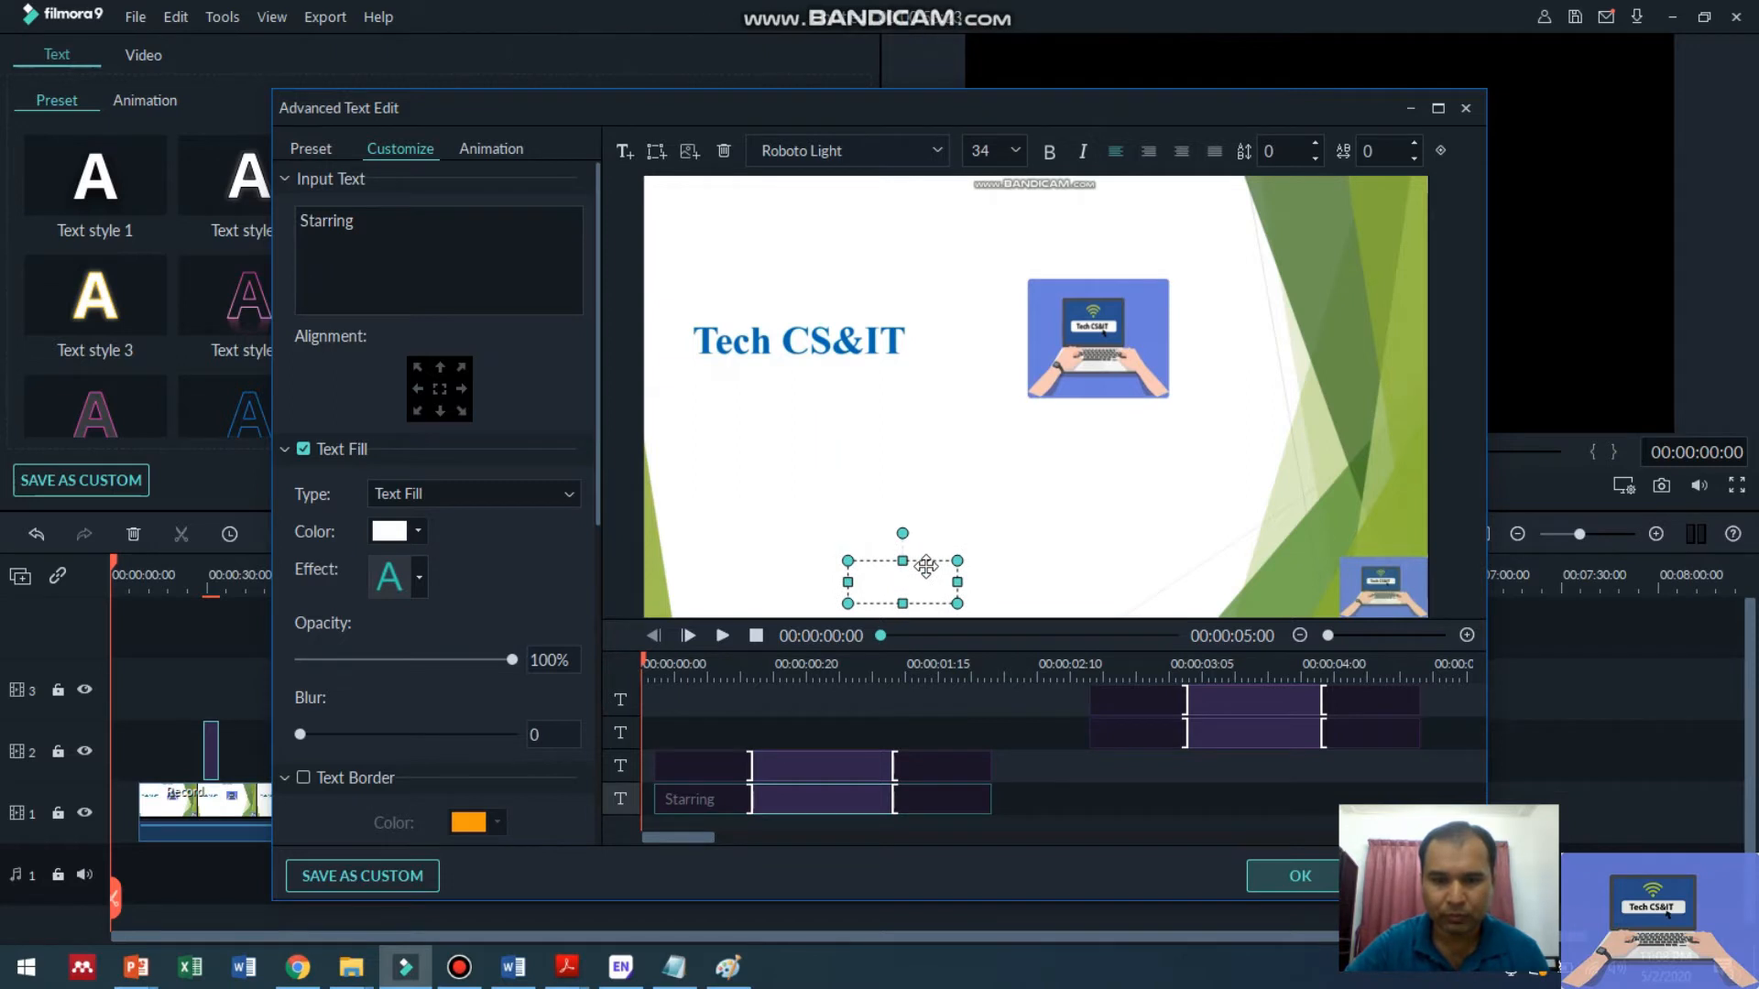
{"action": "left_click", "coordinate": [541, 229]}
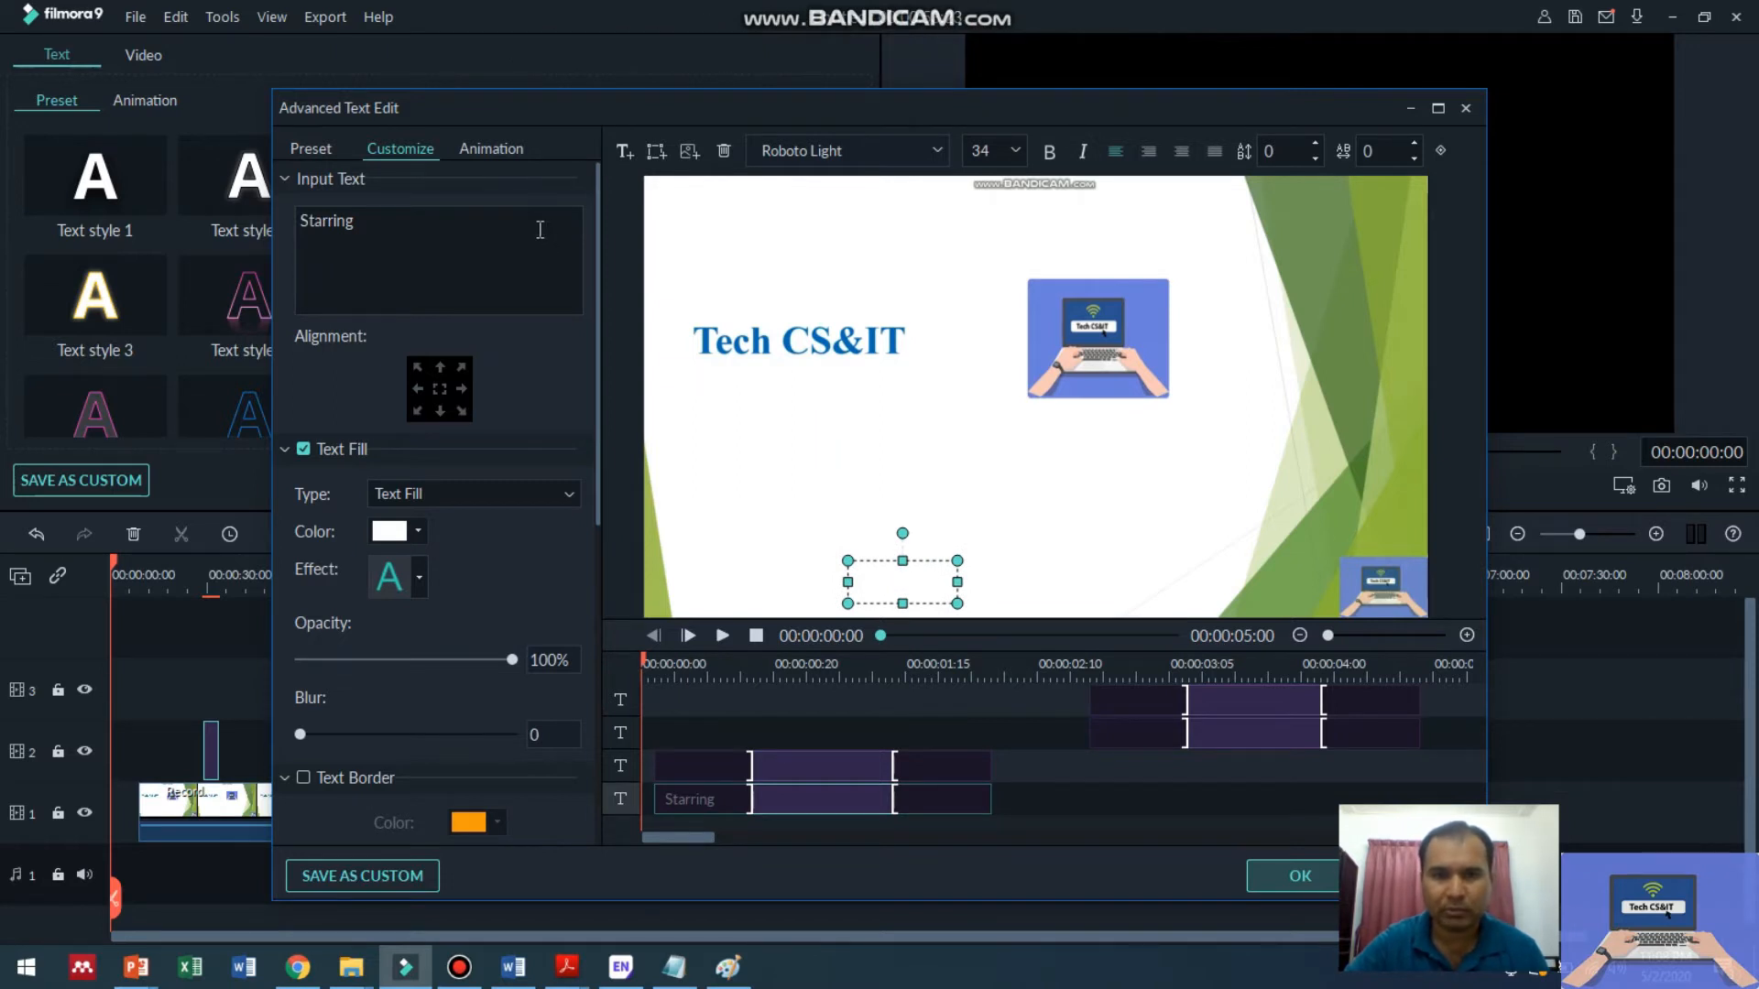
{"action": "key", "text": "BackSpace"}
{"action": "key", "text": "BackSpace"}
{"action": "key", "text": "BackSpace"}
{"action": "key", "text": "BackSpace"}
{"action": "key", "text": "BackSpace"}
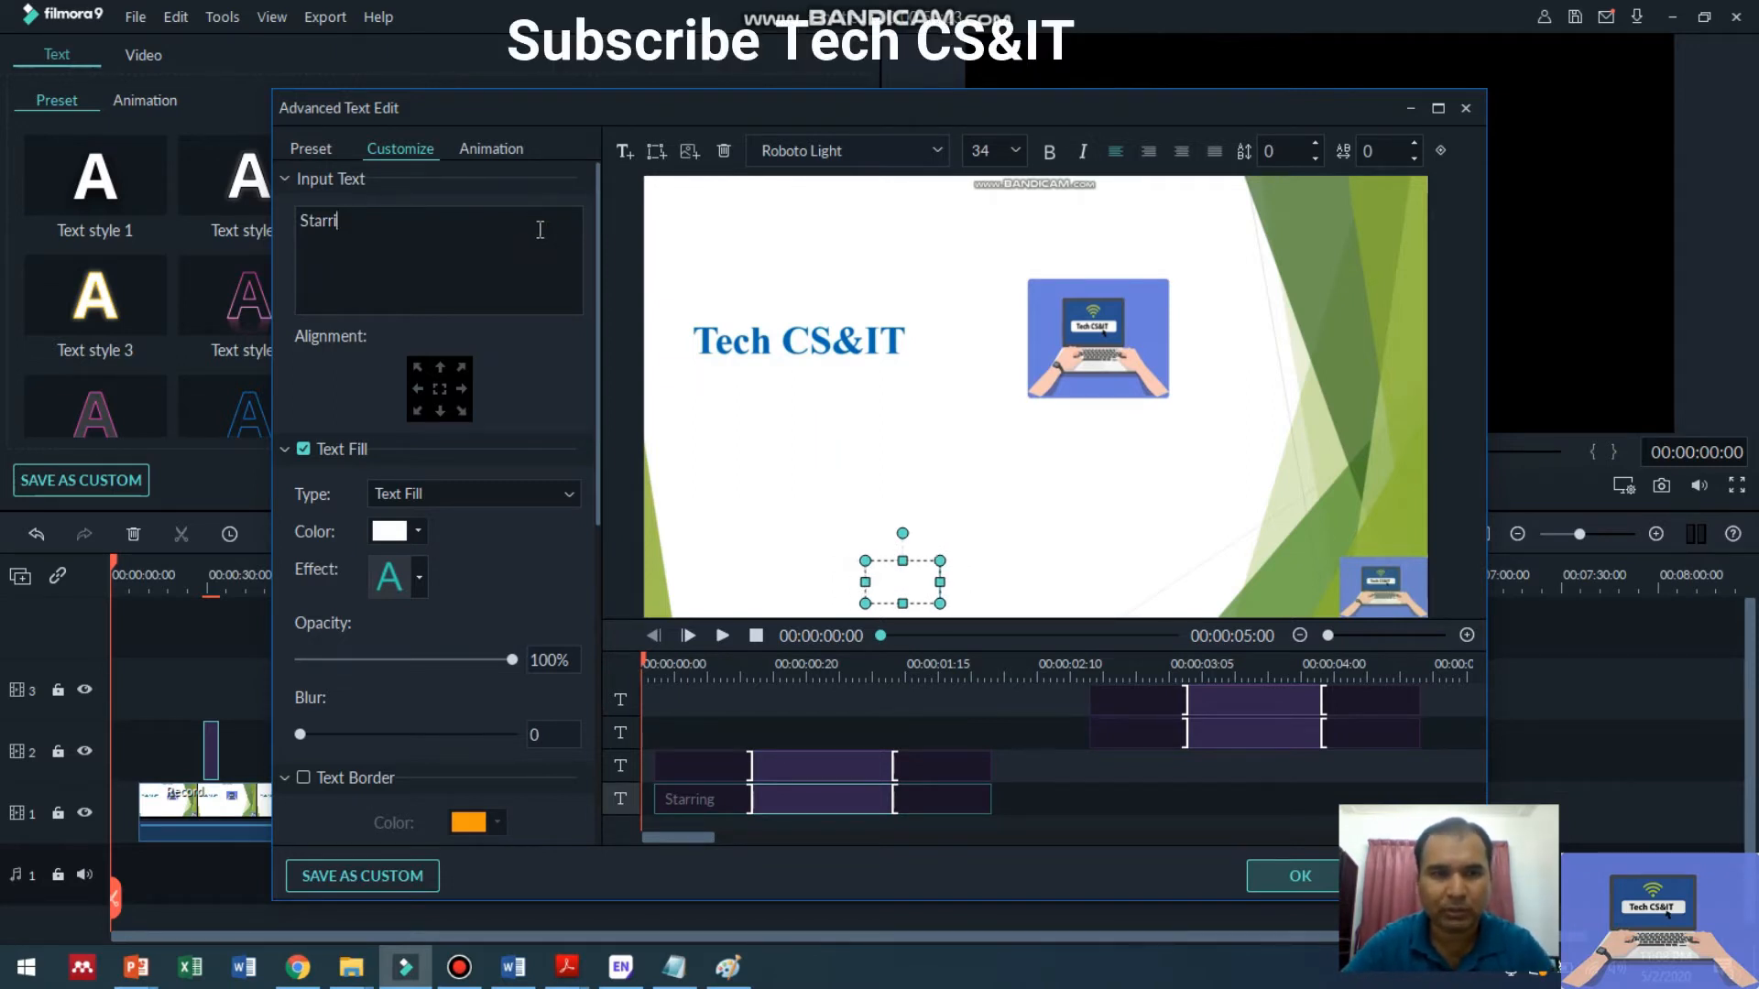
{"action": "key", "text": "BackSpace"}
{"action": "key", "text": "BackSpace"}
{"action": "key", "text": "BackSpace"}
{"action": "type", "text": "Tech CS"}
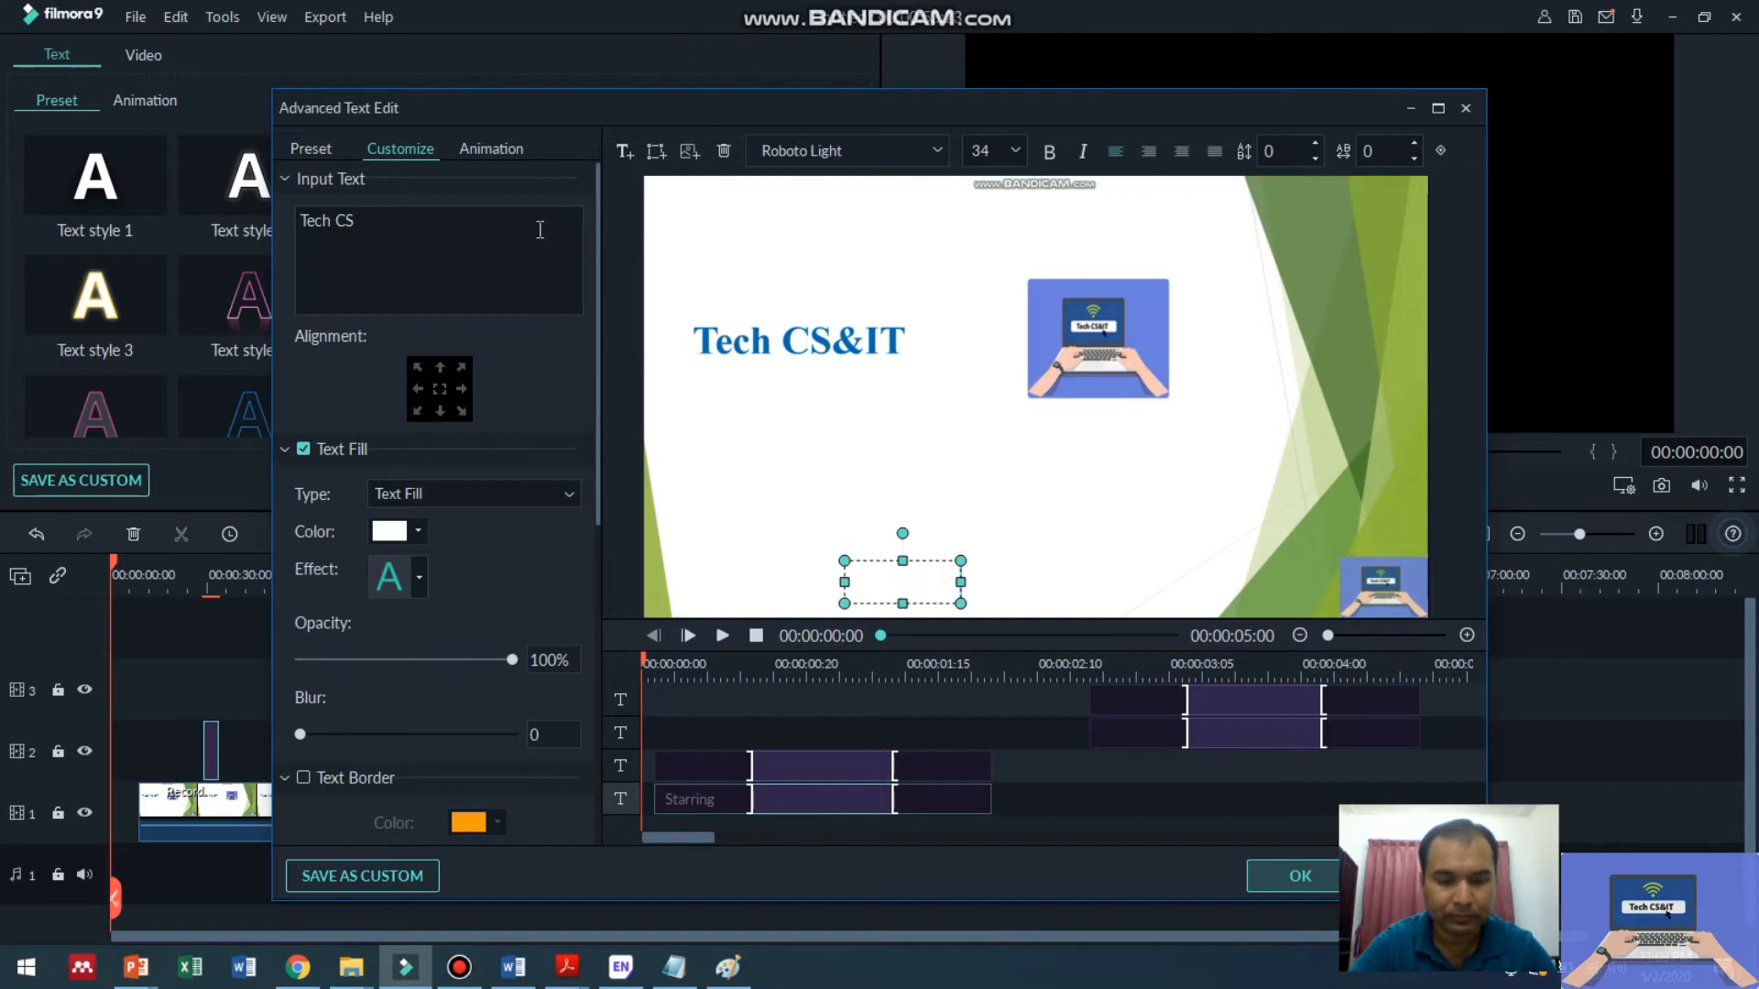
{"action": "type", "text": "&IT"}
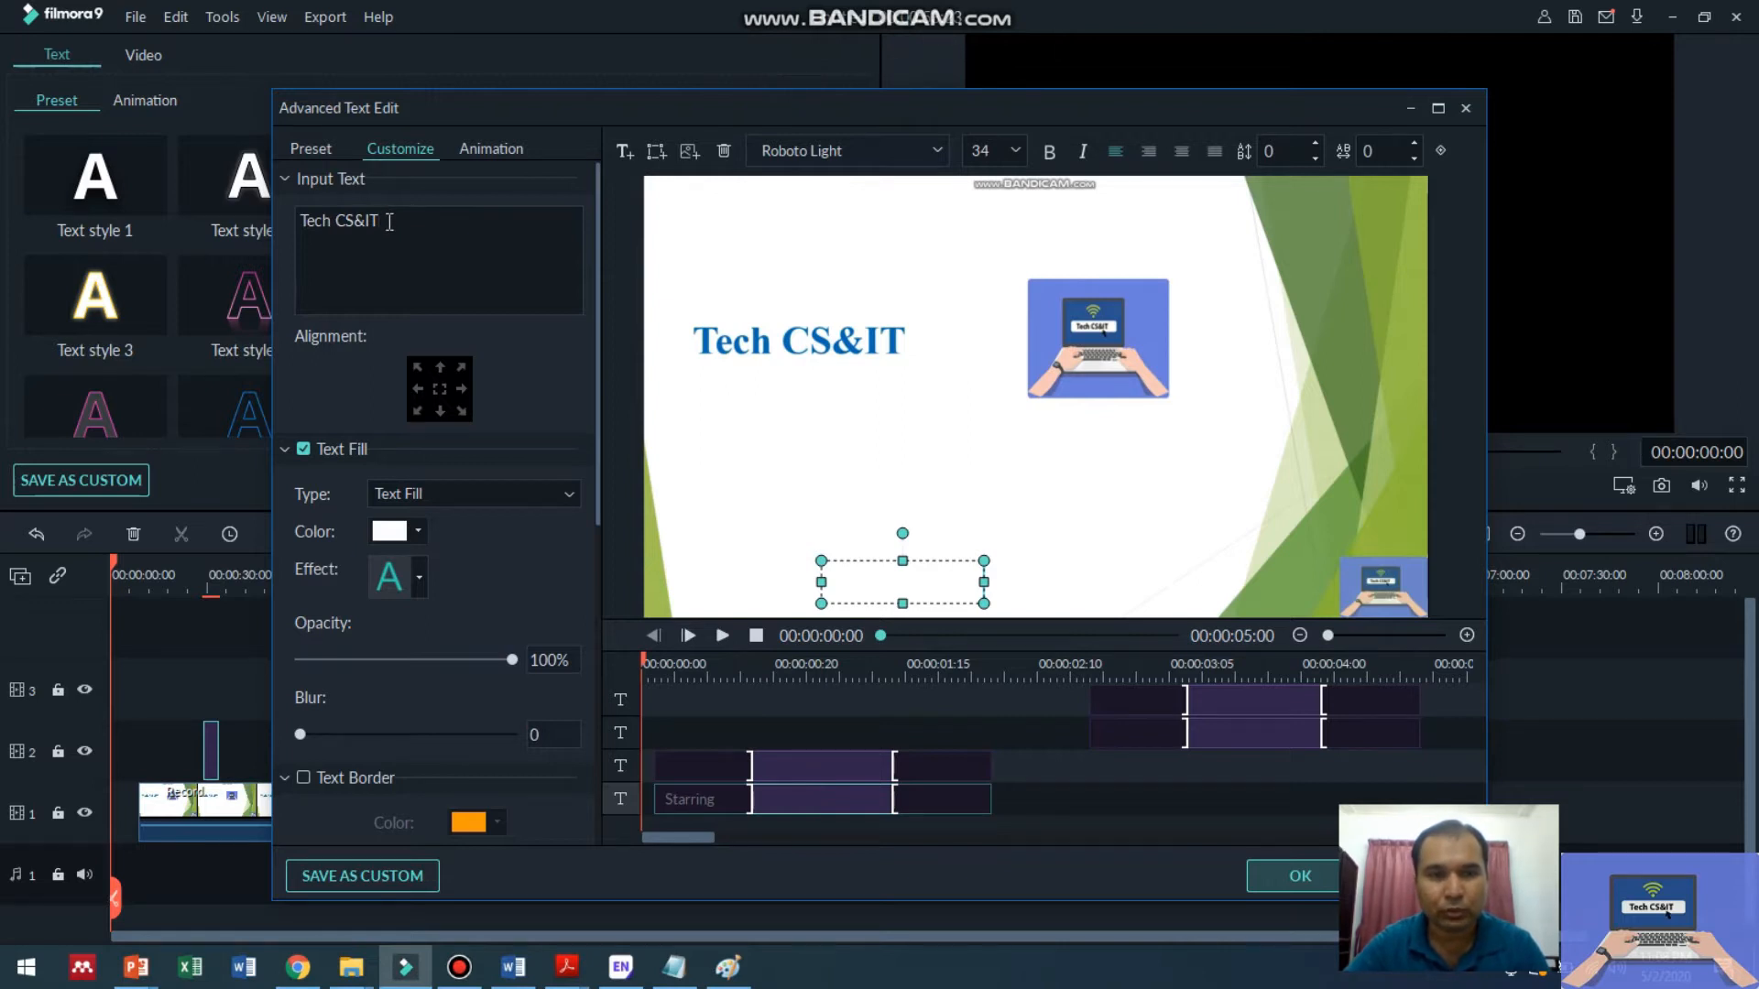
Give the Tech CS&IT title text a dark red fill and apply the last text effect preset.
{"action": "left_click", "coordinate": [418, 530]}
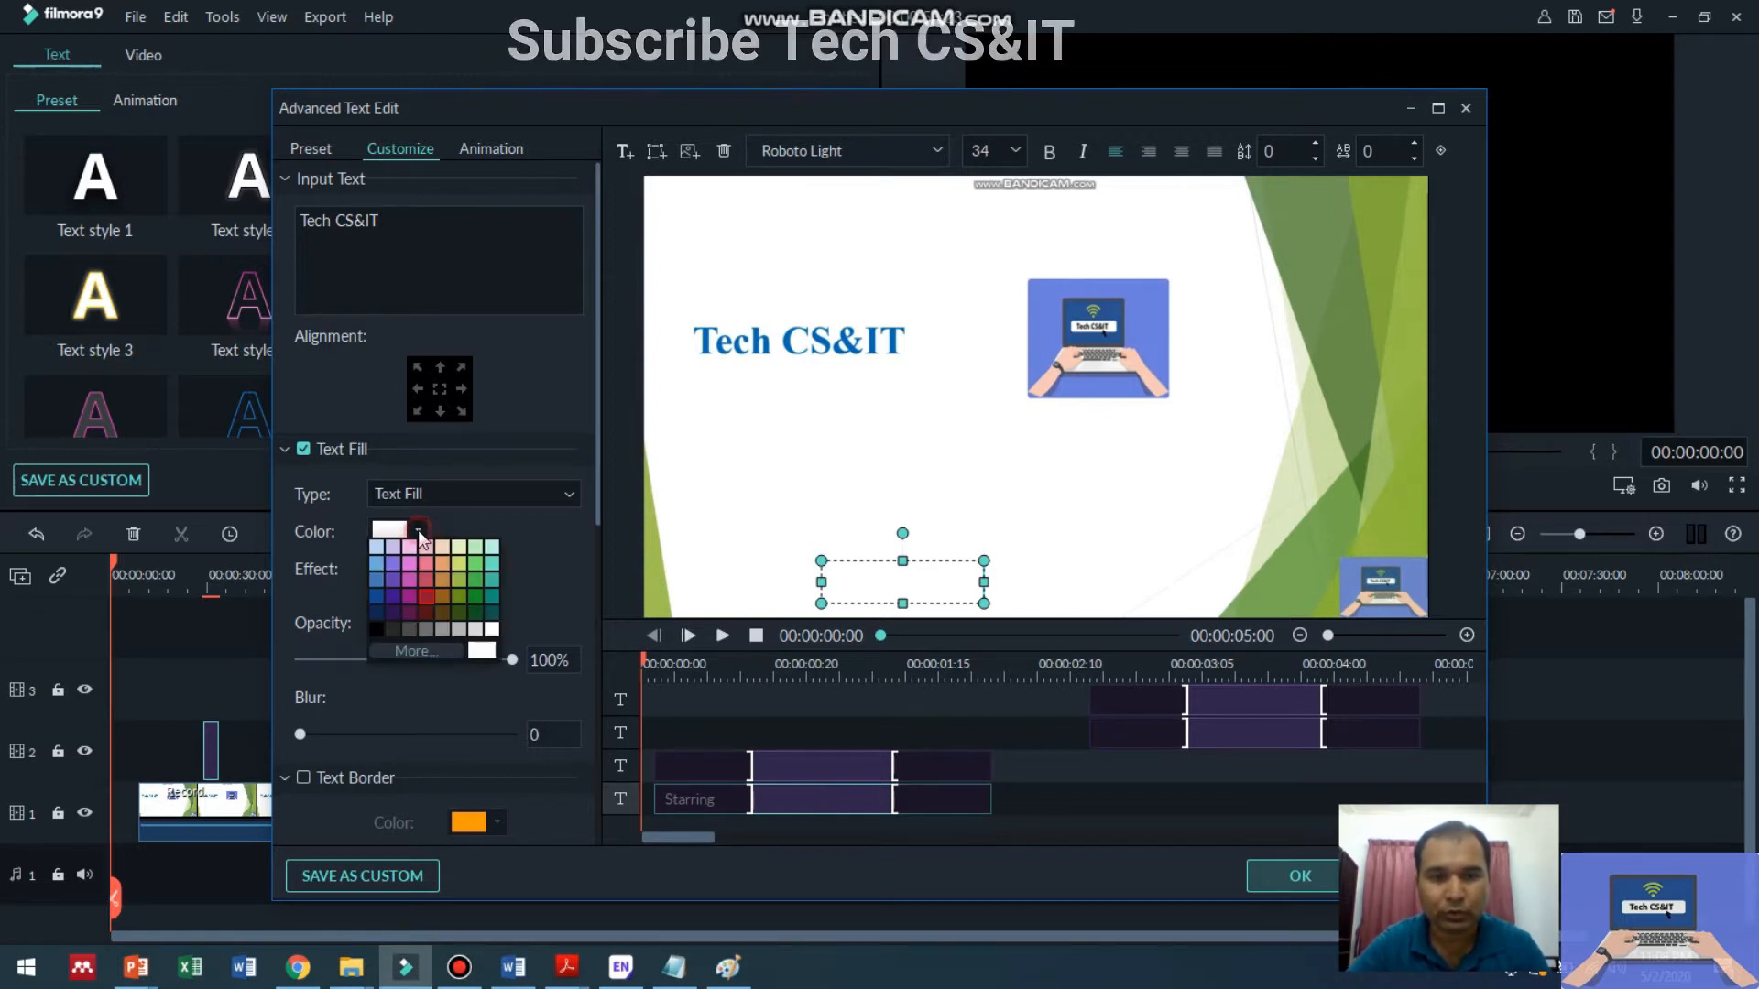
{"action": "left_click", "coordinate": [428, 608]}
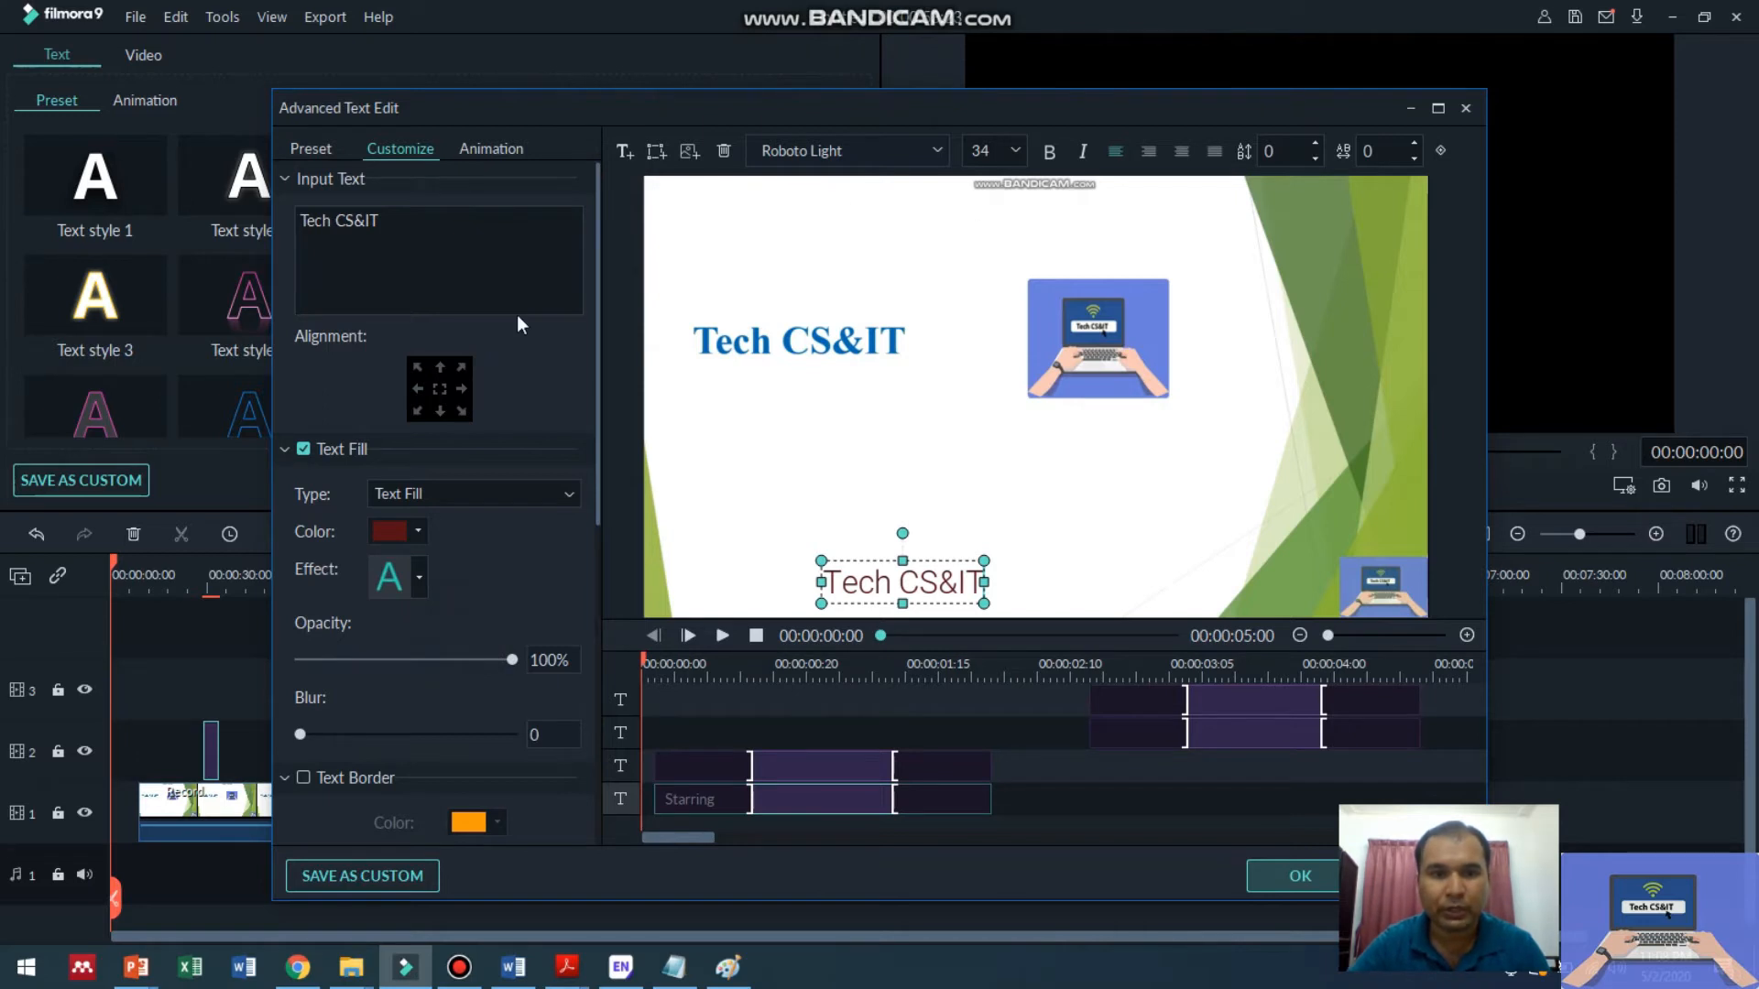
{"action": "left_click", "coordinate": [418, 577]}
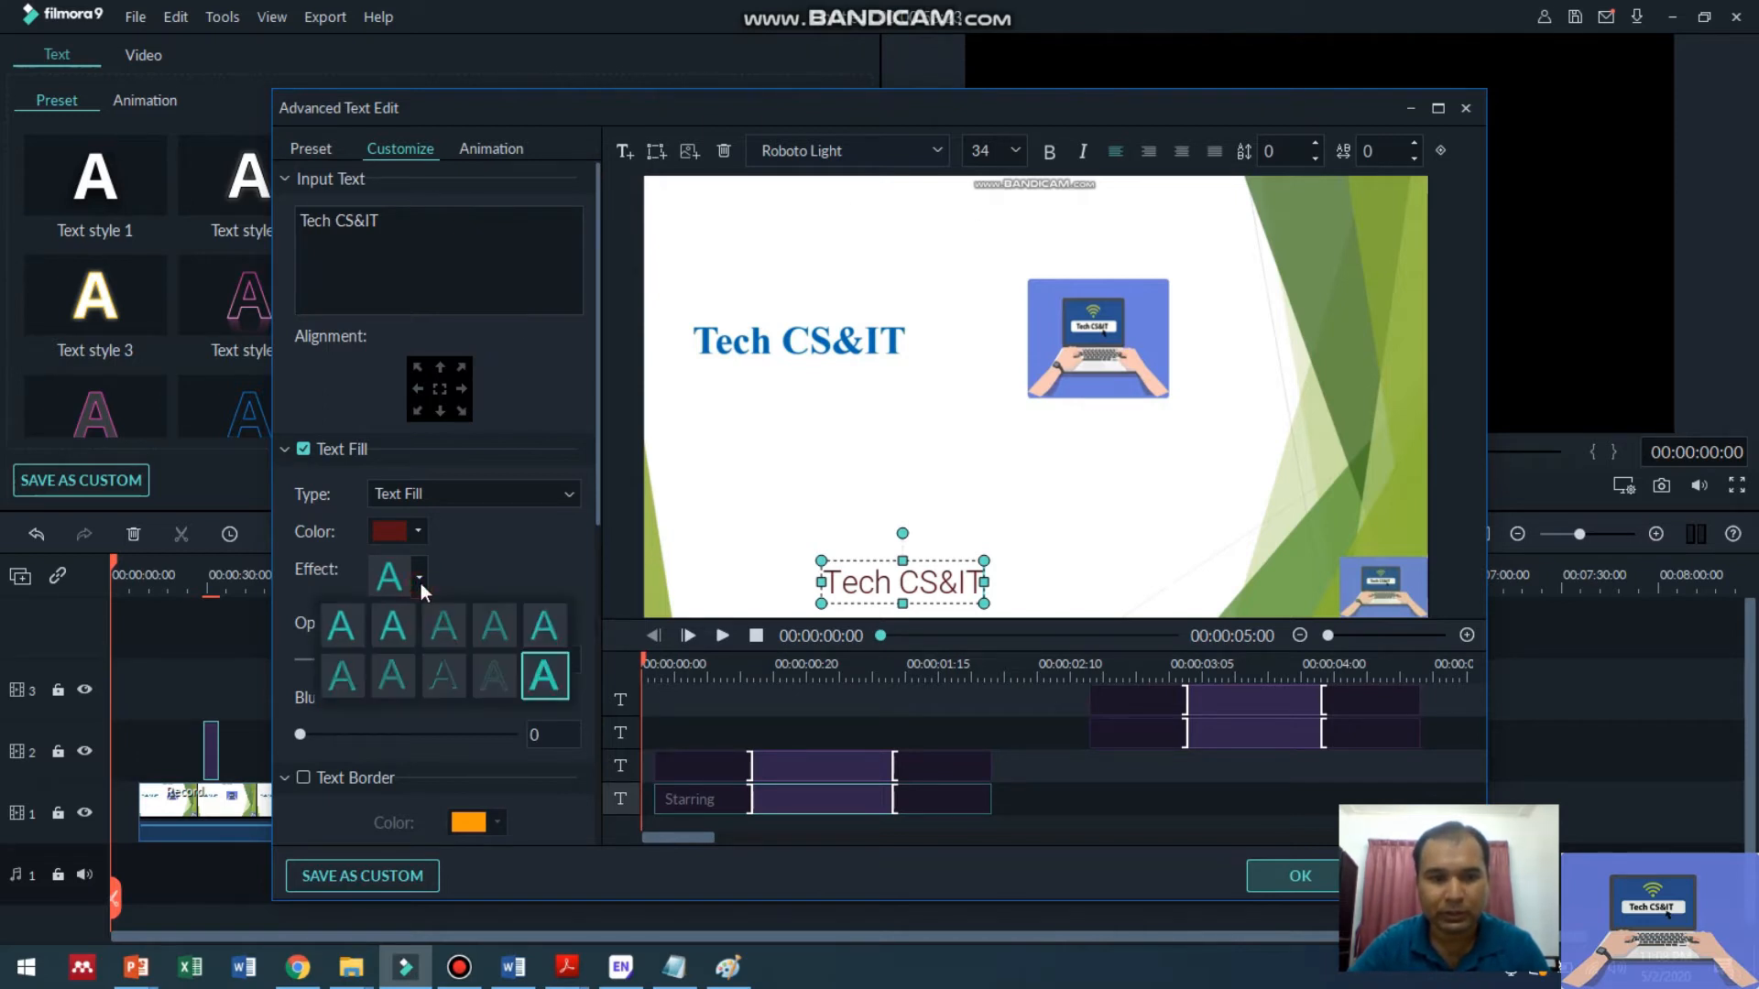
{"action": "left_click", "coordinate": [547, 672]}
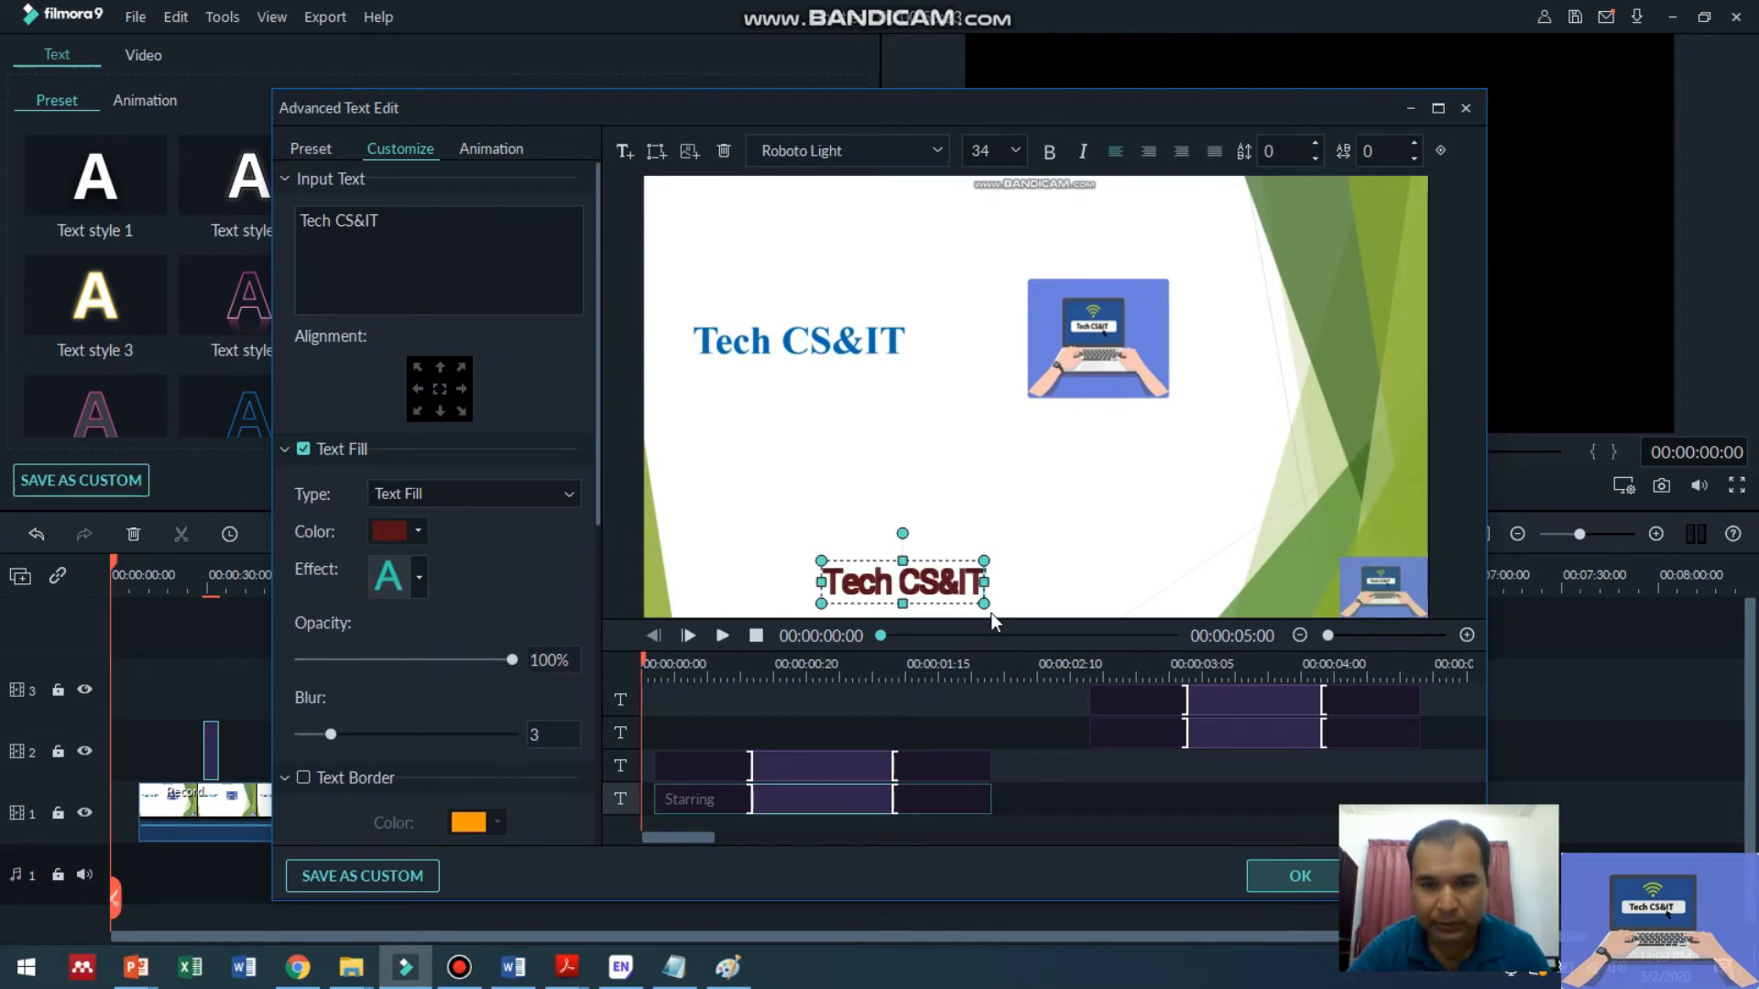
Widen the Tech CS&IT text box slightly to the right and set its font to Roboto Bold Italic.
{"action": "left_click_drag", "start_coordinate": [988, 581], "coordinate": [1032, 581]}
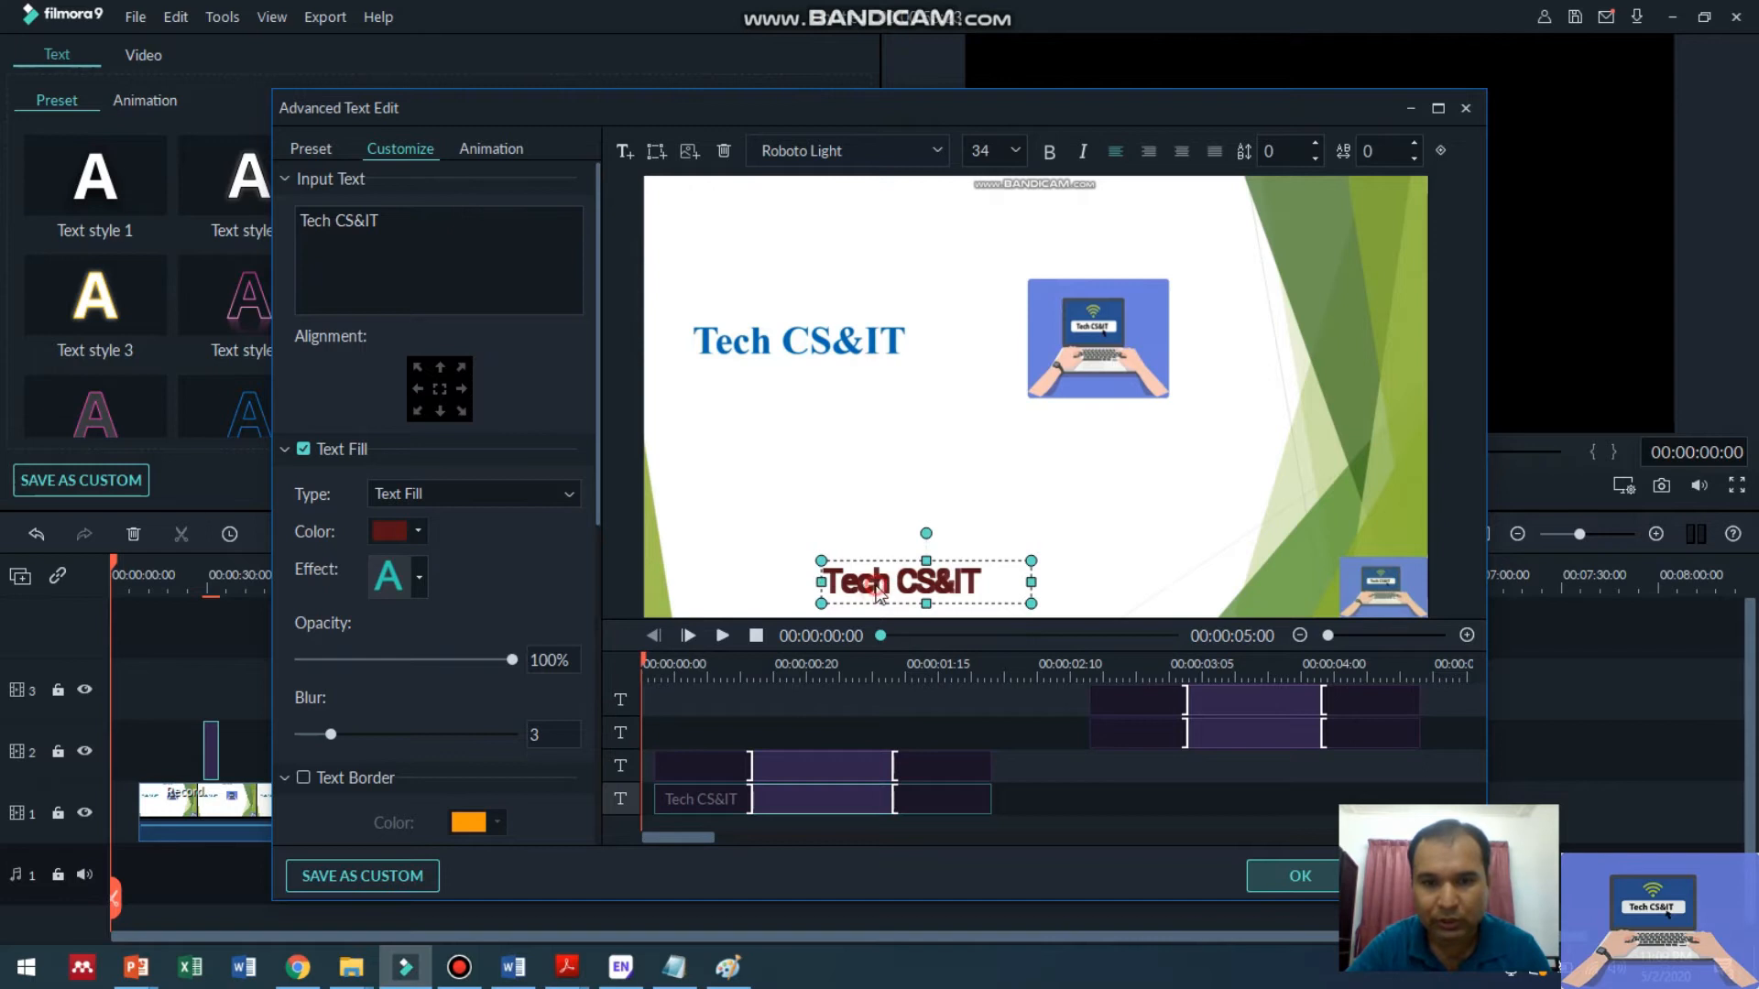
{"action": "left_click", "coordinate": [938, 150]}
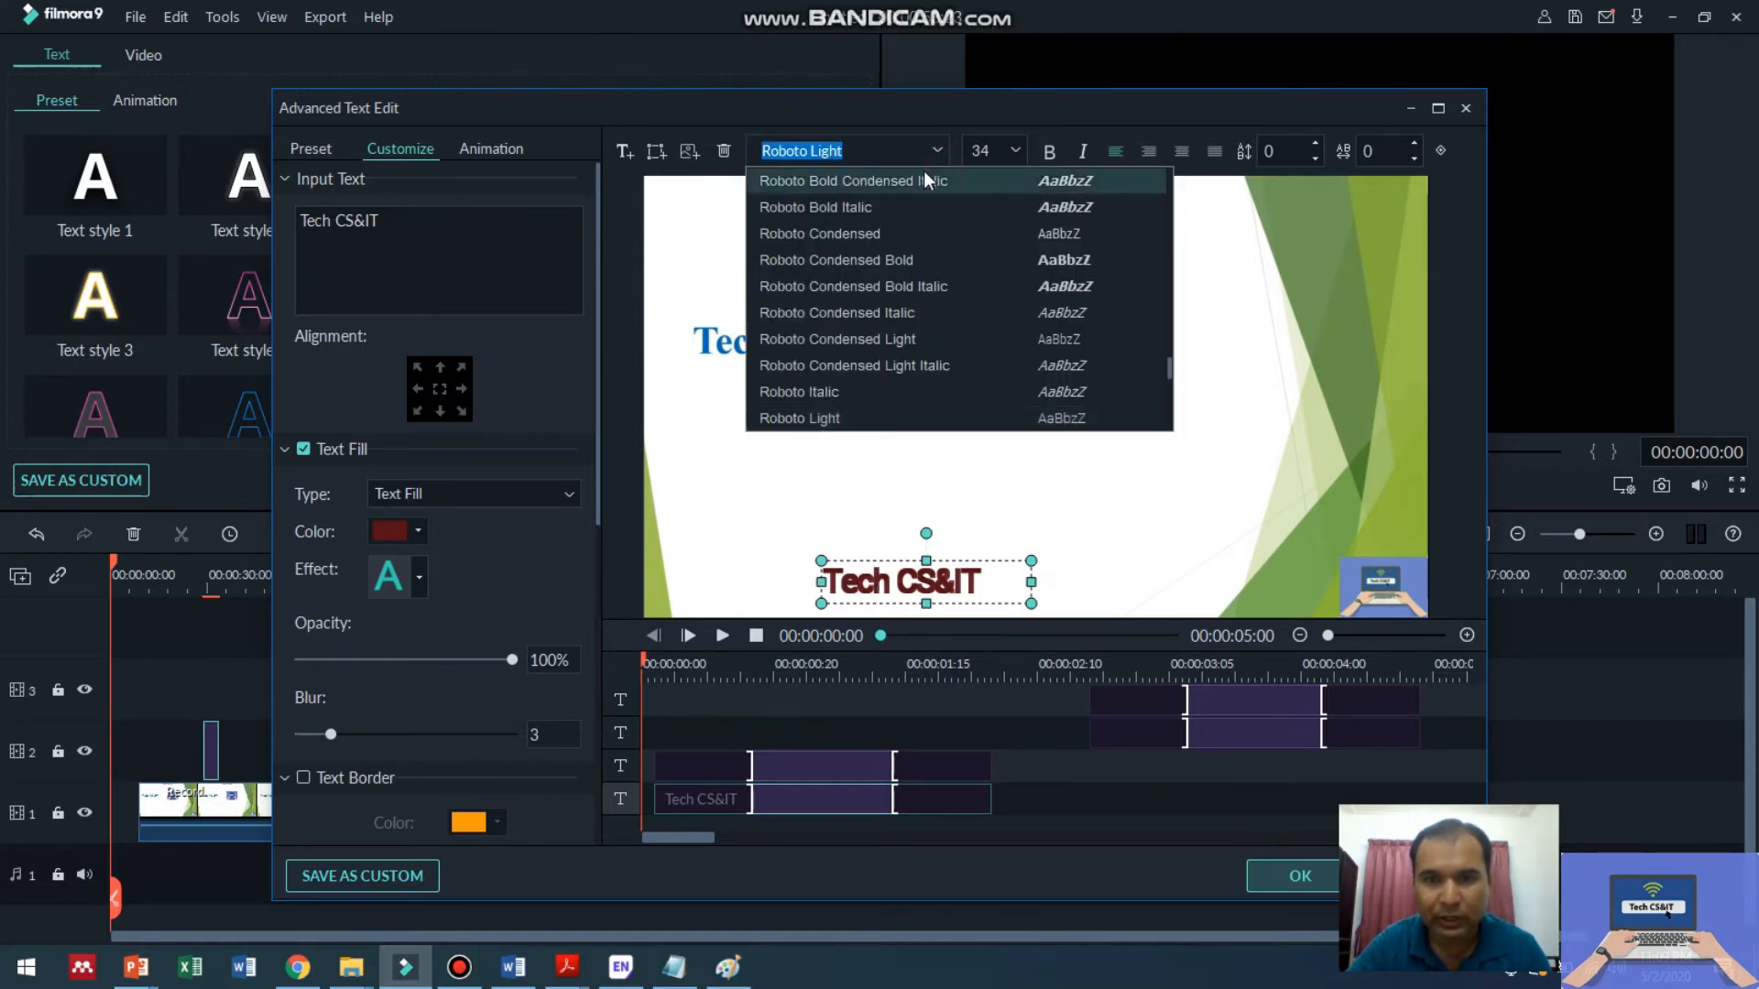
{"action": "left_click", "coordinate": [896, 218]}
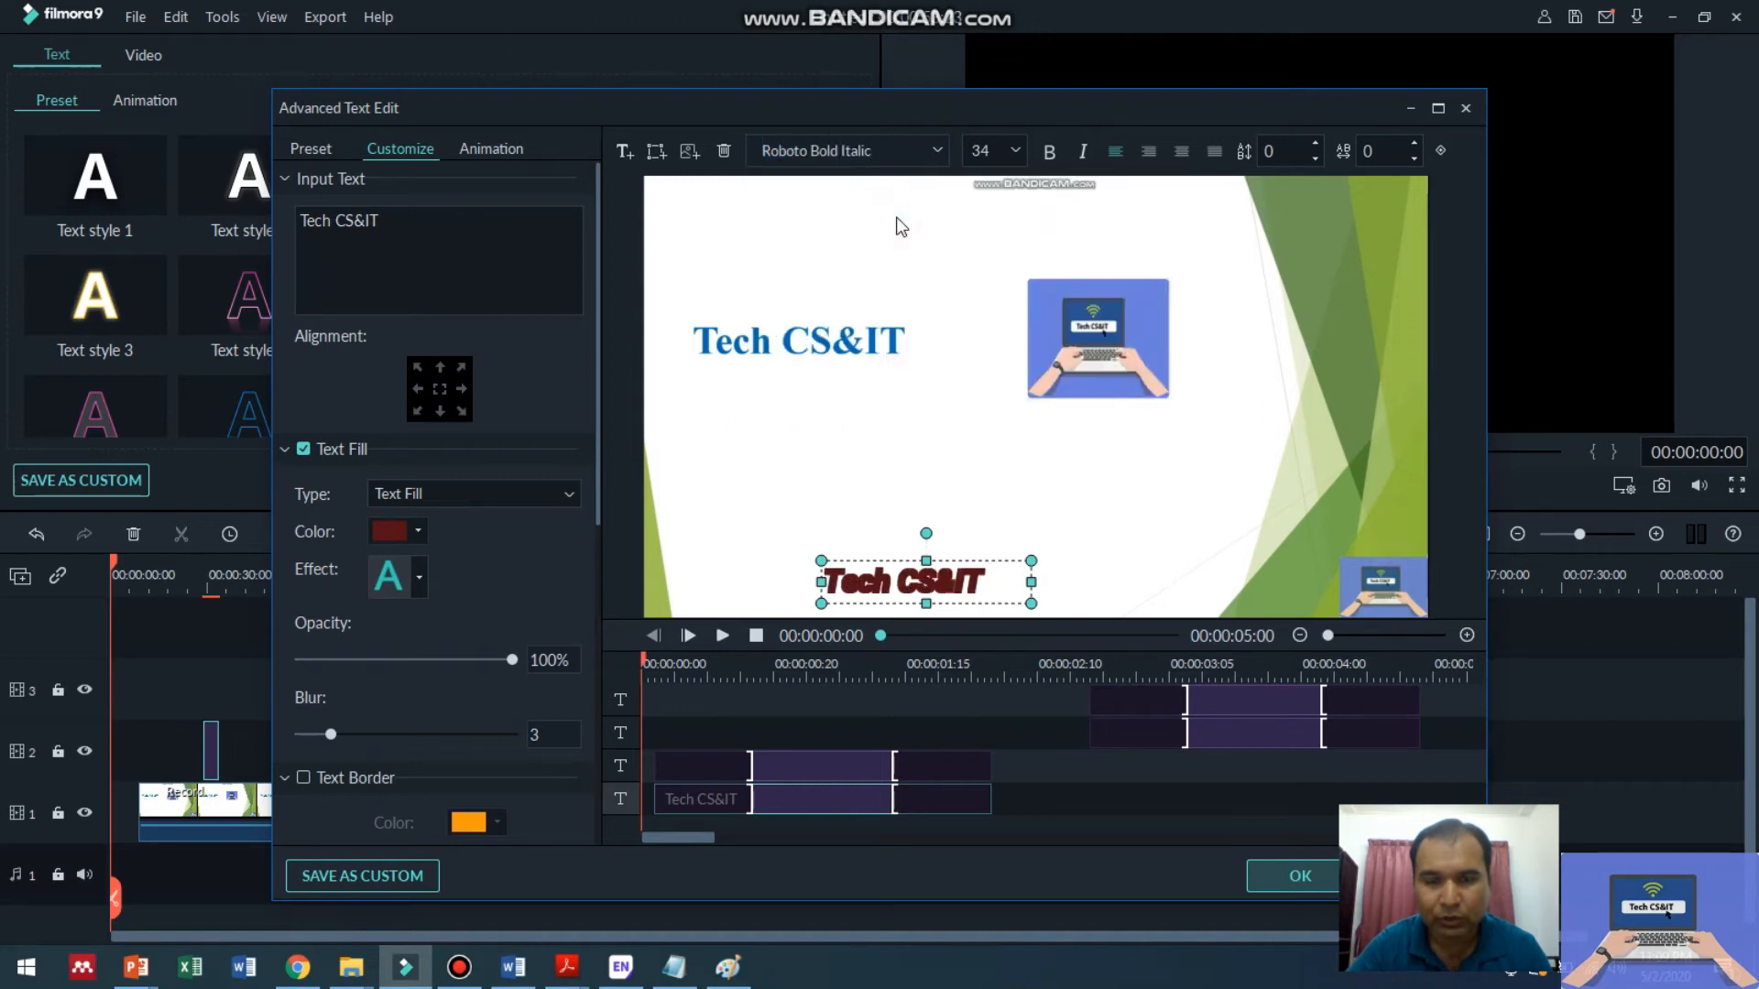
Set the font of the dark red Tech CS&IT title to Roboto Condensed Italic and deselect the title.
{"action": "left_click", "coordinate": [943, 147]}
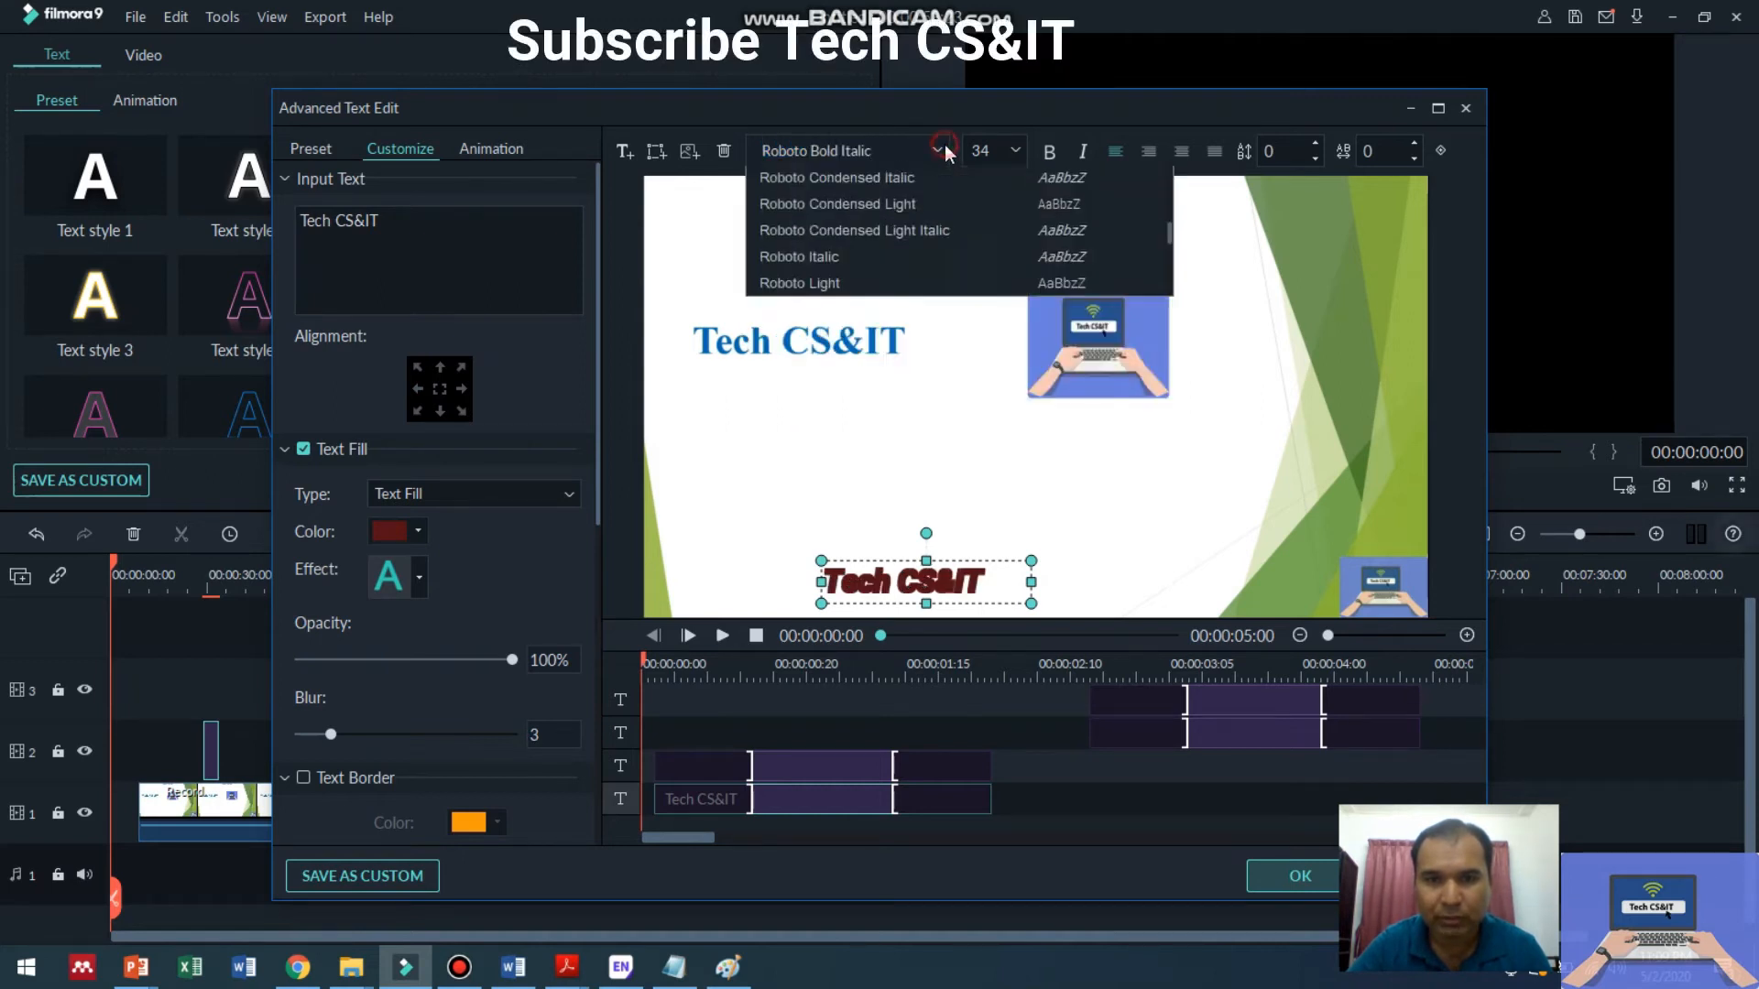
{"action": "left_click", "coordinate": [911, 229]}
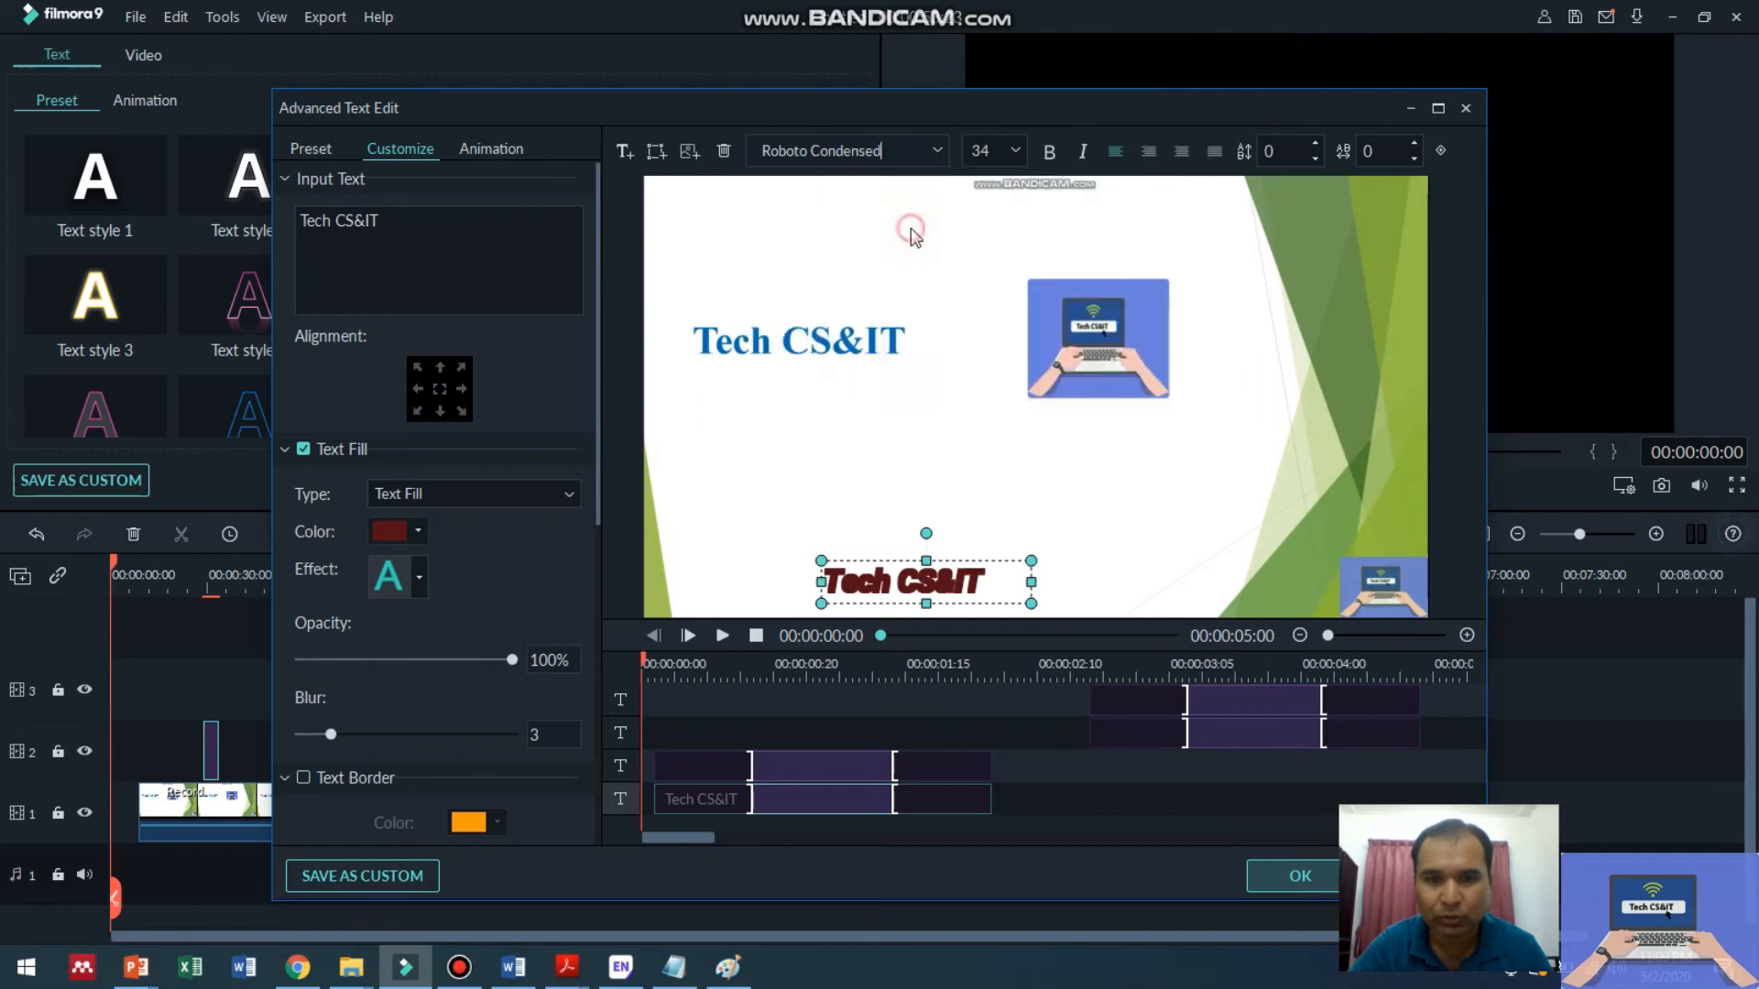
{"action": "left_click", "coordinate": [938, 152]}
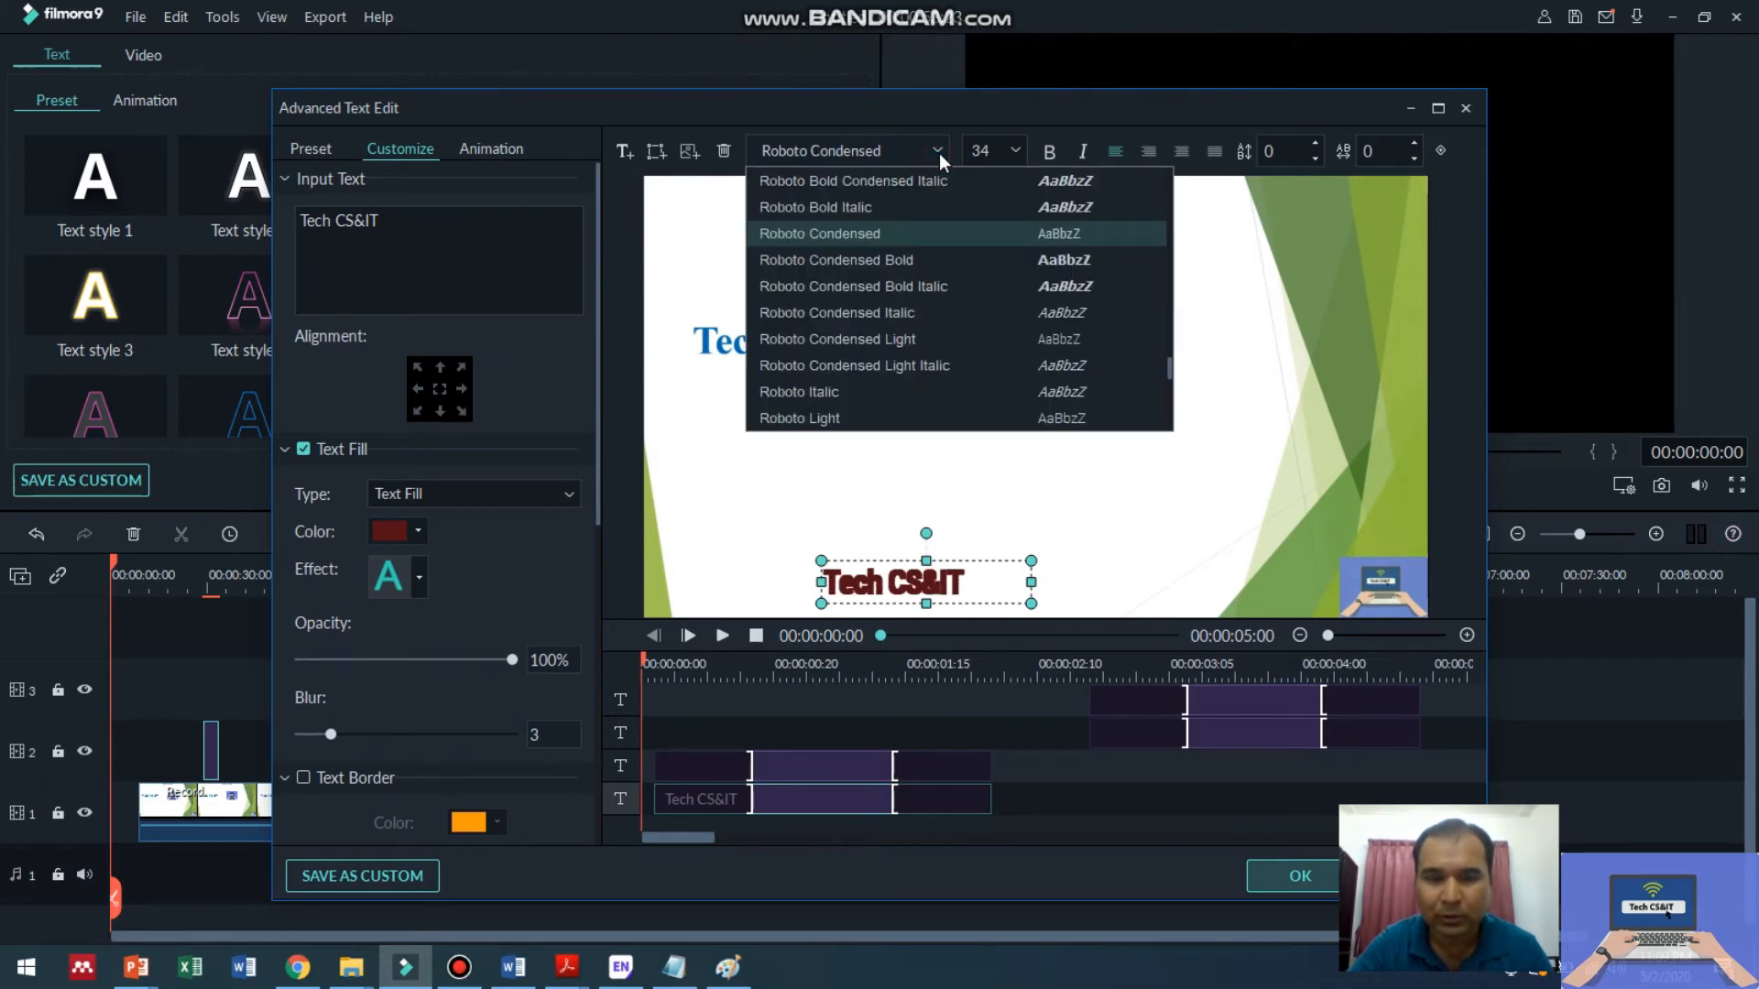
{"action": "left_click", "coordinate": [899, 313]}
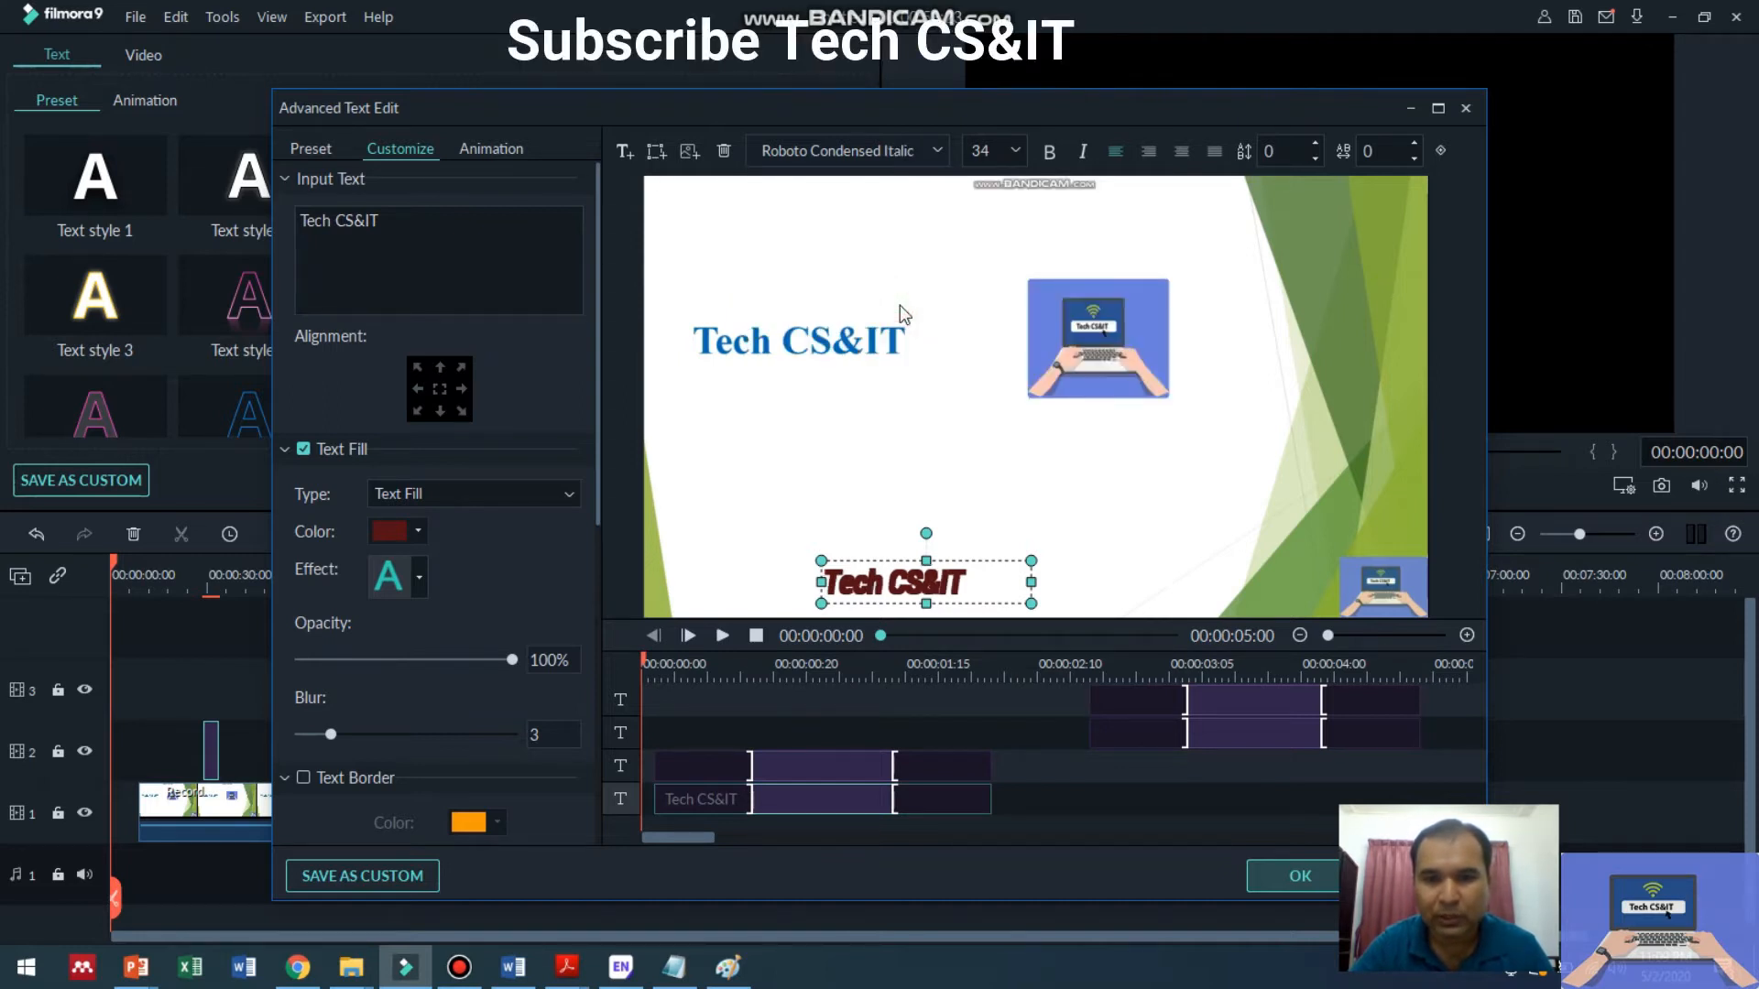
{"action": "left_click", "coordinate": [931, 408]}
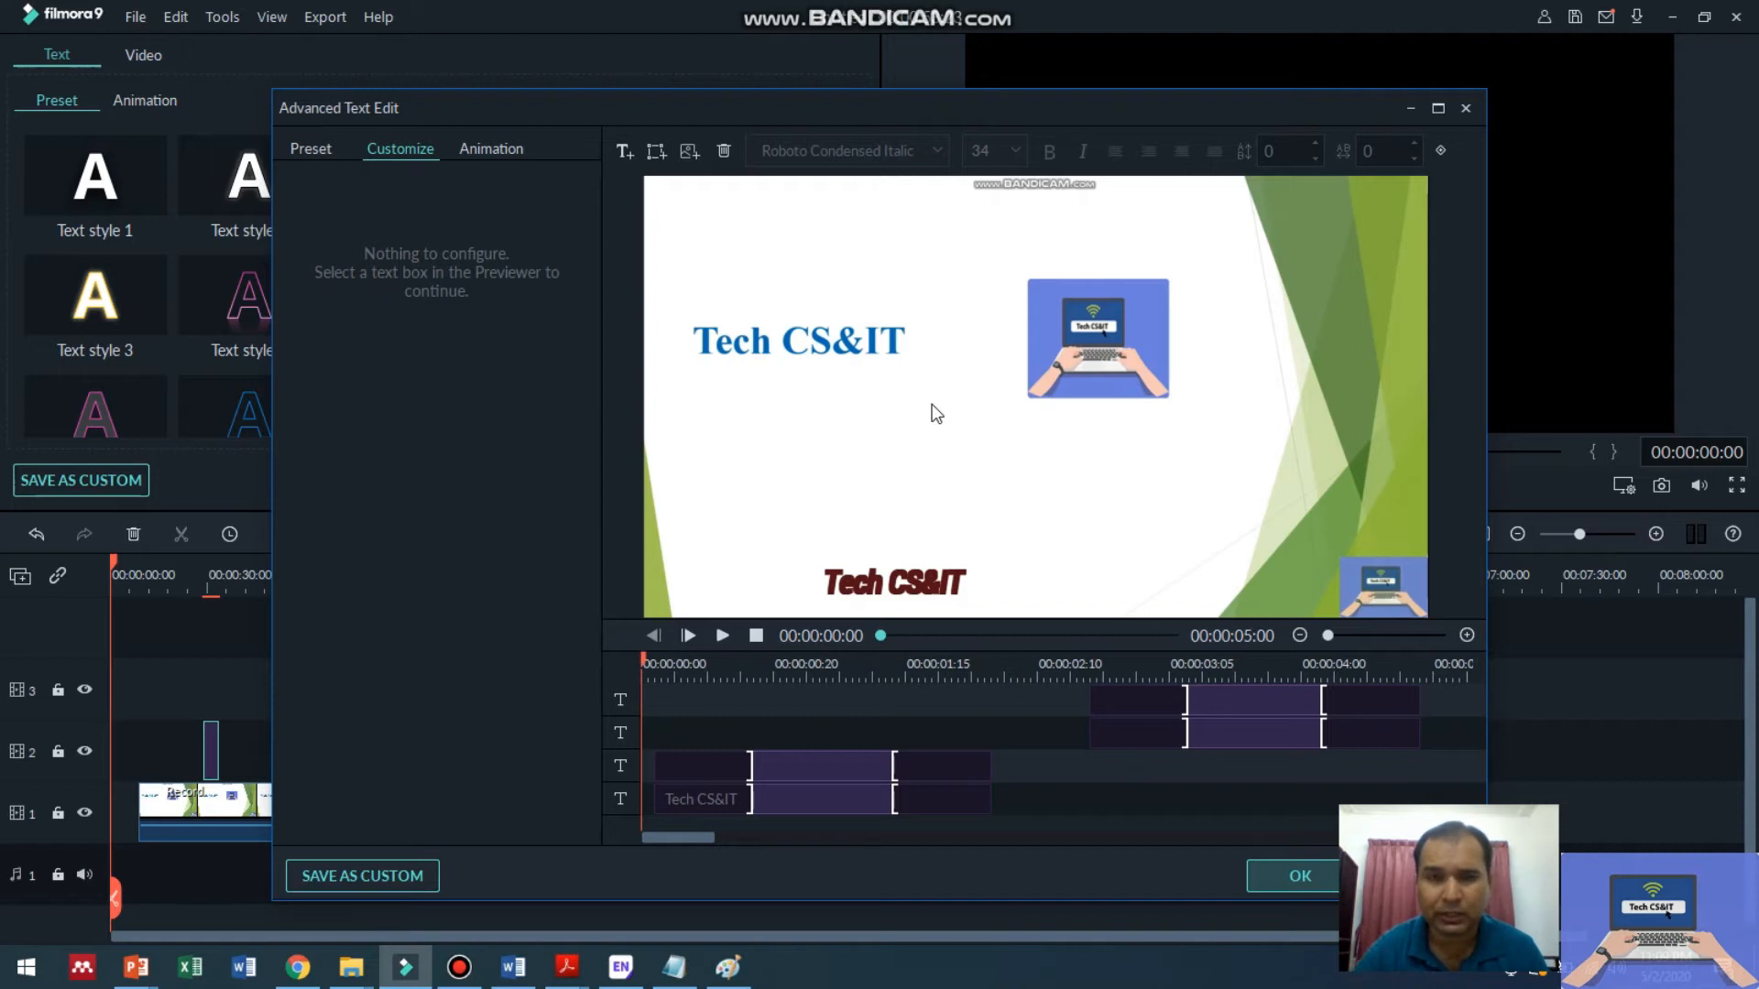
Add a right-pointing arrow shape to the title and move it to the upper edge of the frame.
{"action": "left_click", "coordinate": [661, 157]}
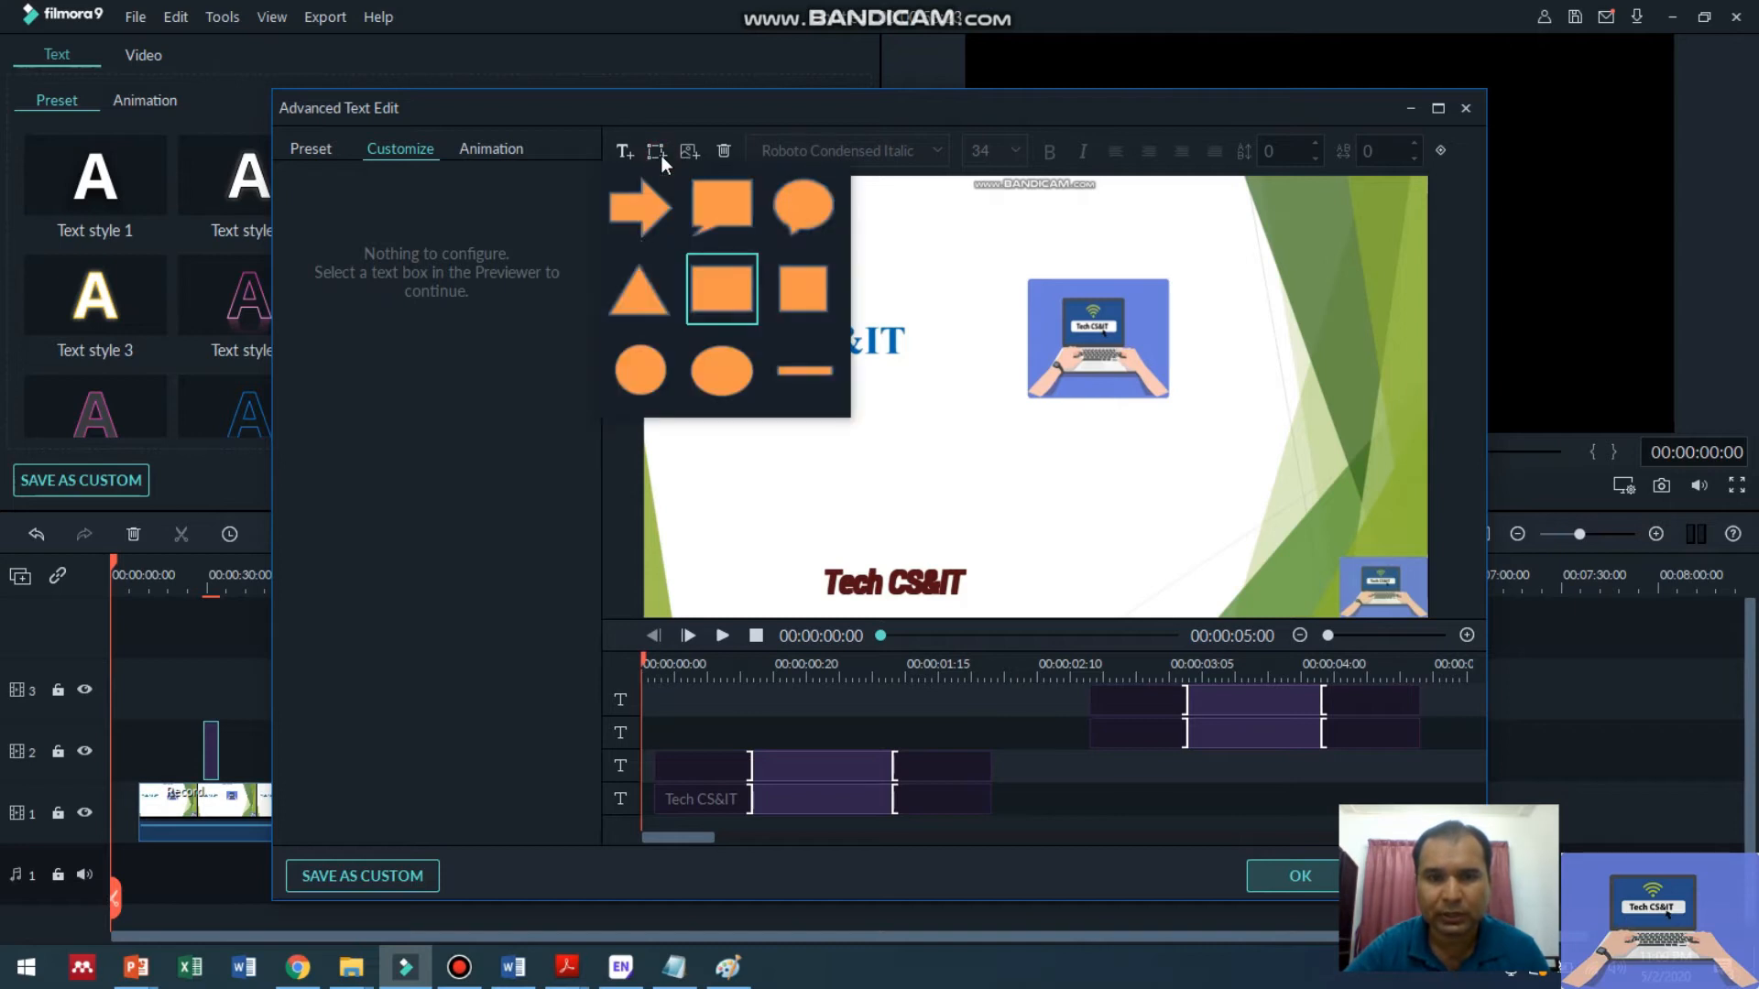
{"action": "left_click", "coordinate": [658, 207]}
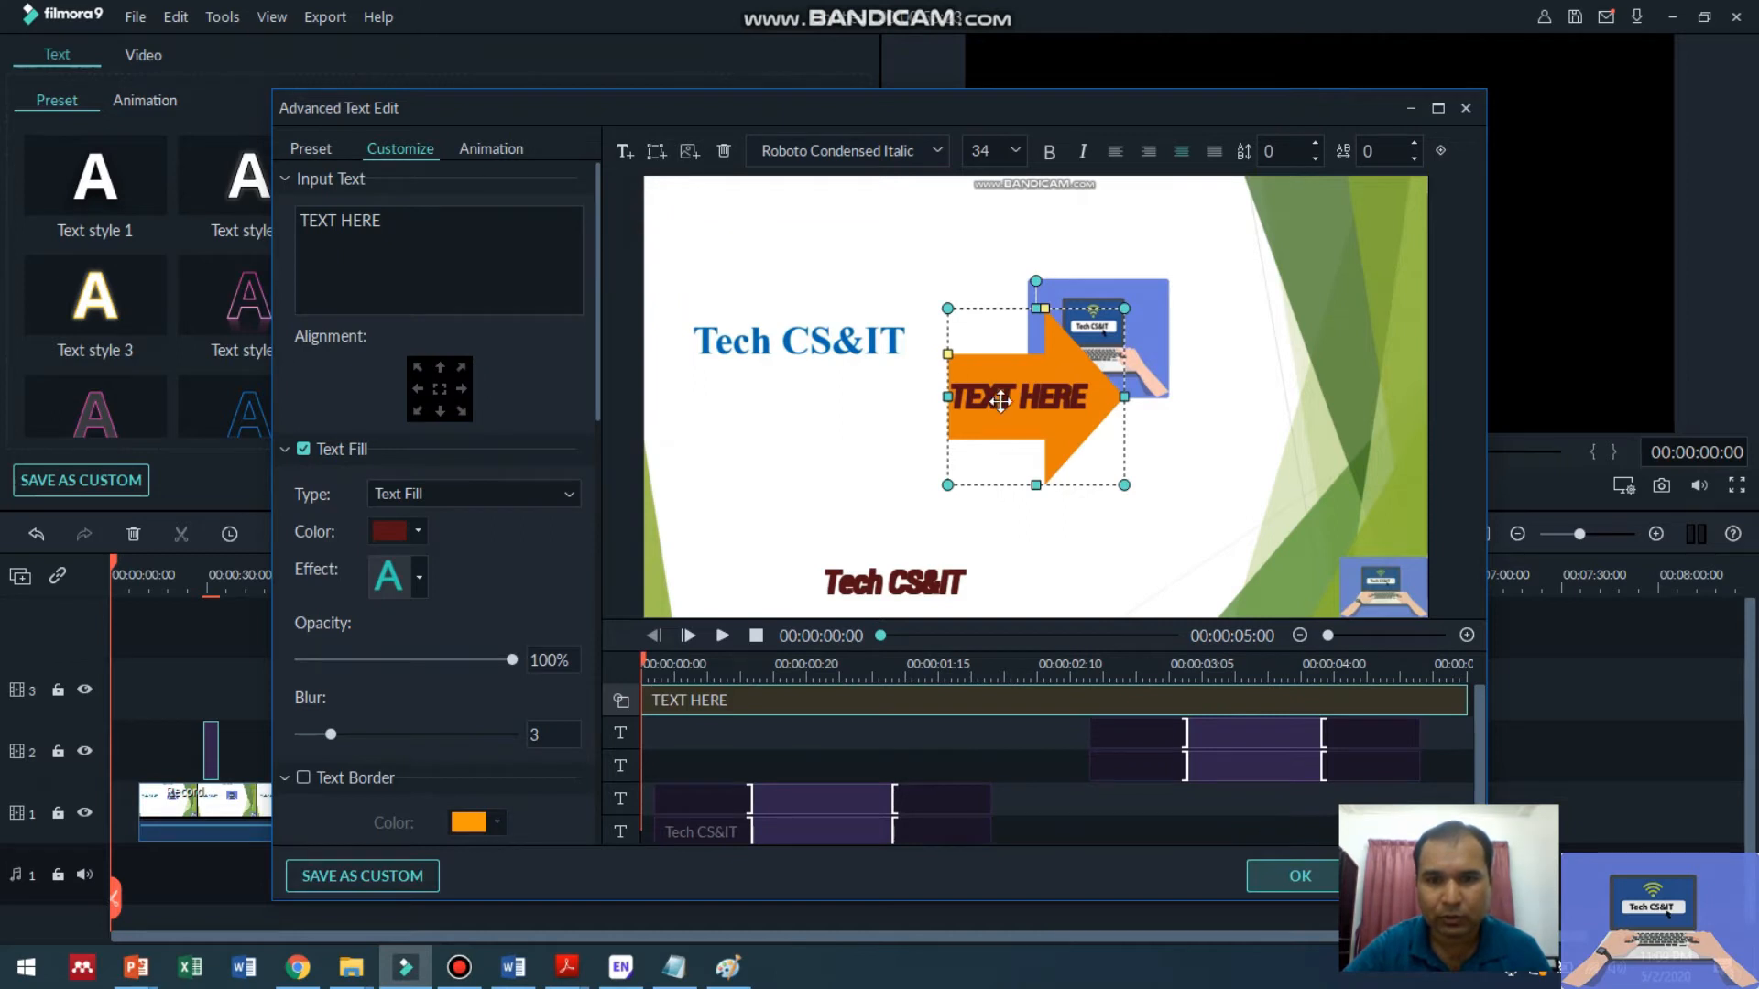
{"action": "left_click_drag", "start_coordinate": [1008, 400], "coordinate": [980, 273]}
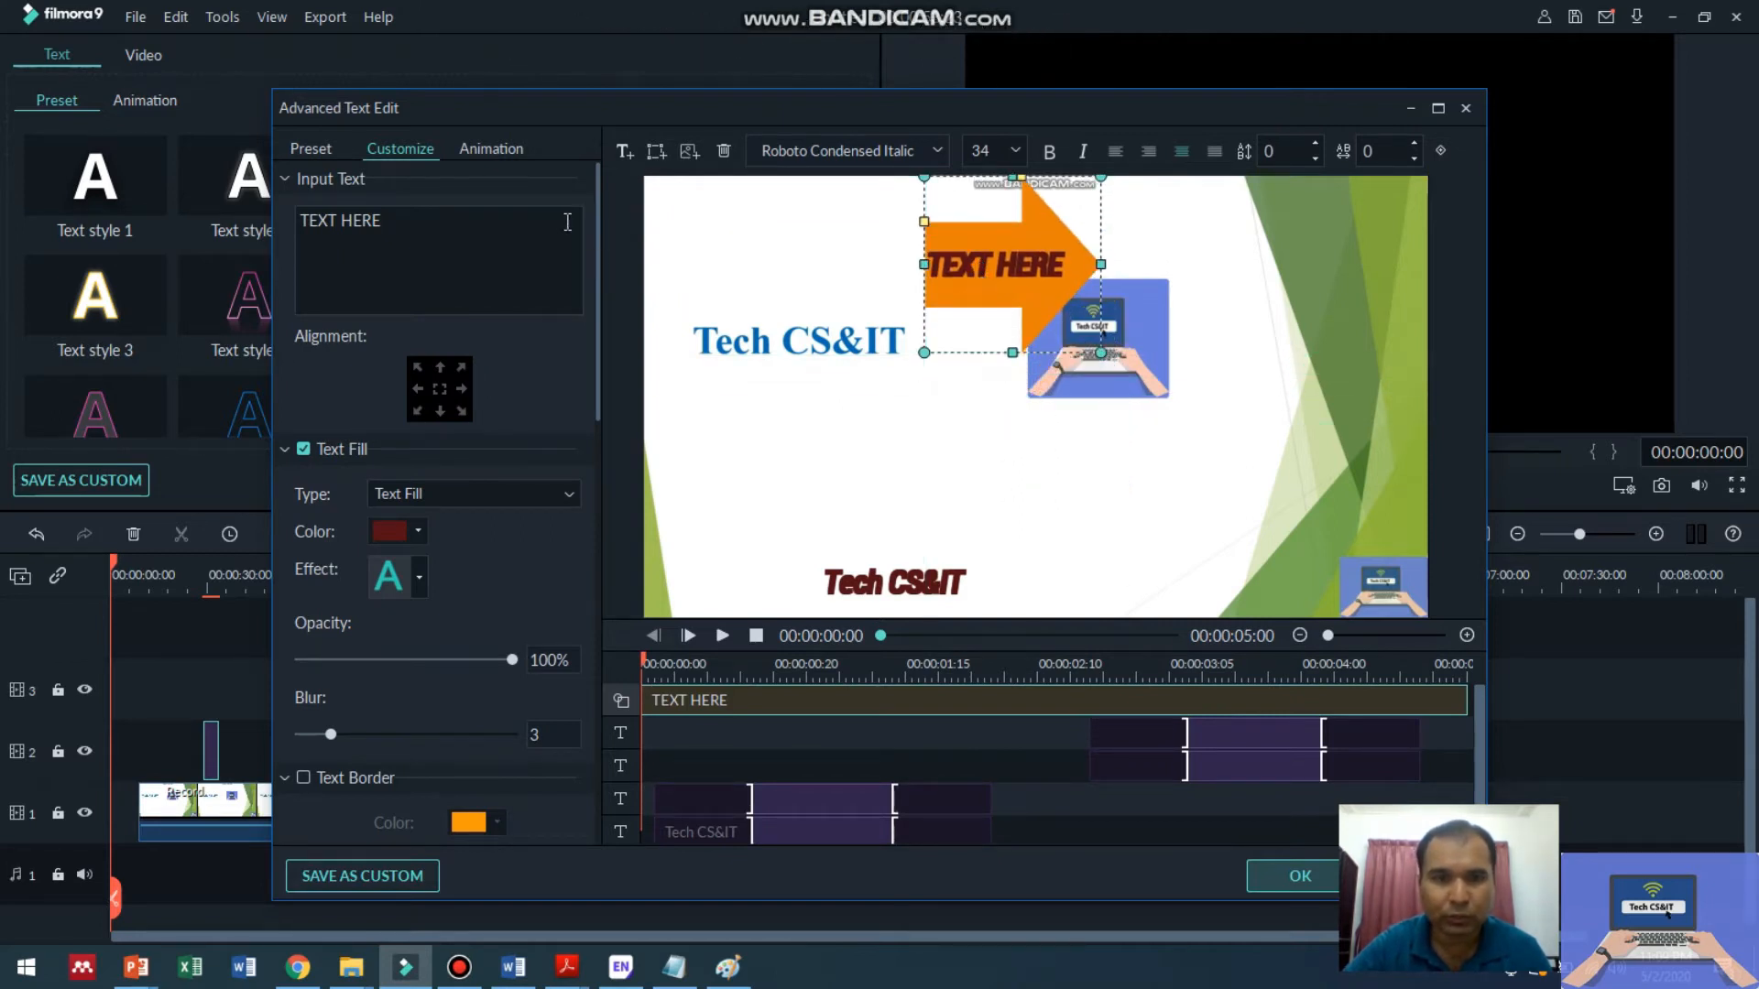
Replace the arrow's placeholder text with "Subscribe Tech CS&IT".
{"action": "key", "text": "BackSpace"}
{"action": "key", "text": "BackSpace"}
{"action": "key", "text": "BackSpace"}
{"action": "key", "text": "BackSpace"}
{"action": "key", "text": "BackSpace"}
{"action": "key", "text": "BackSpace"}
{"action": "key", "text": "BackSpace"}
{"action": "key", "text": "BackSpace"}
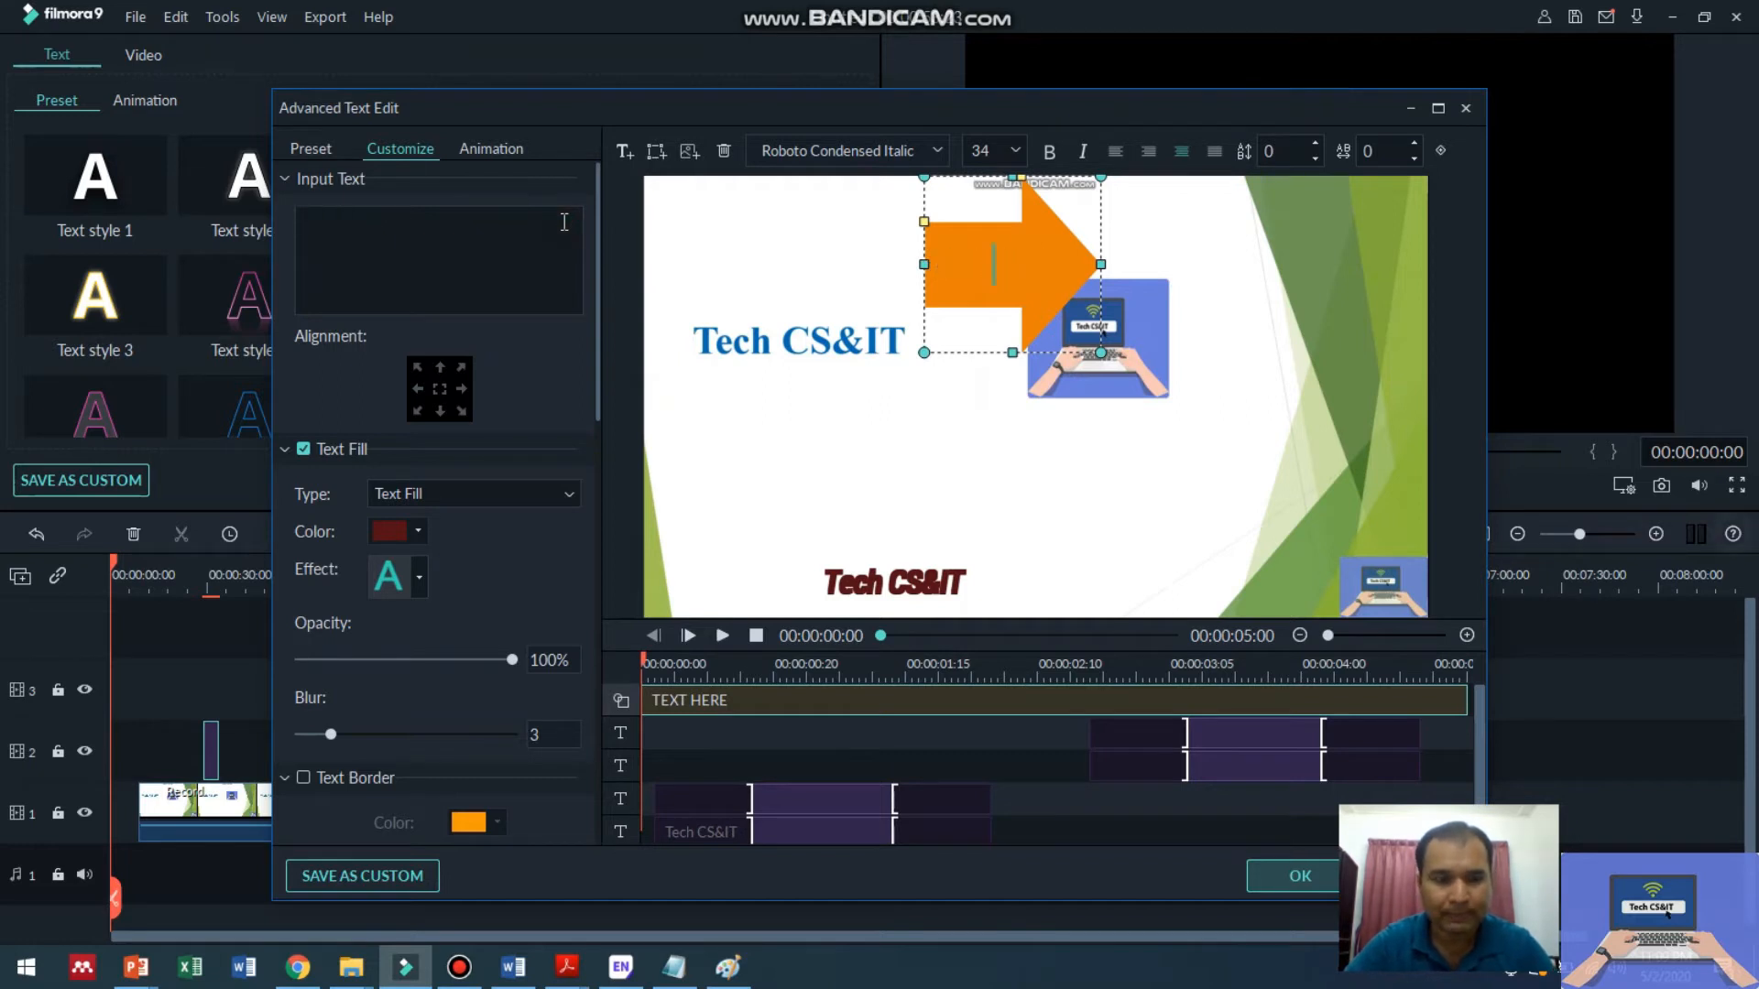
{"action": "type", "text": "Subs"}
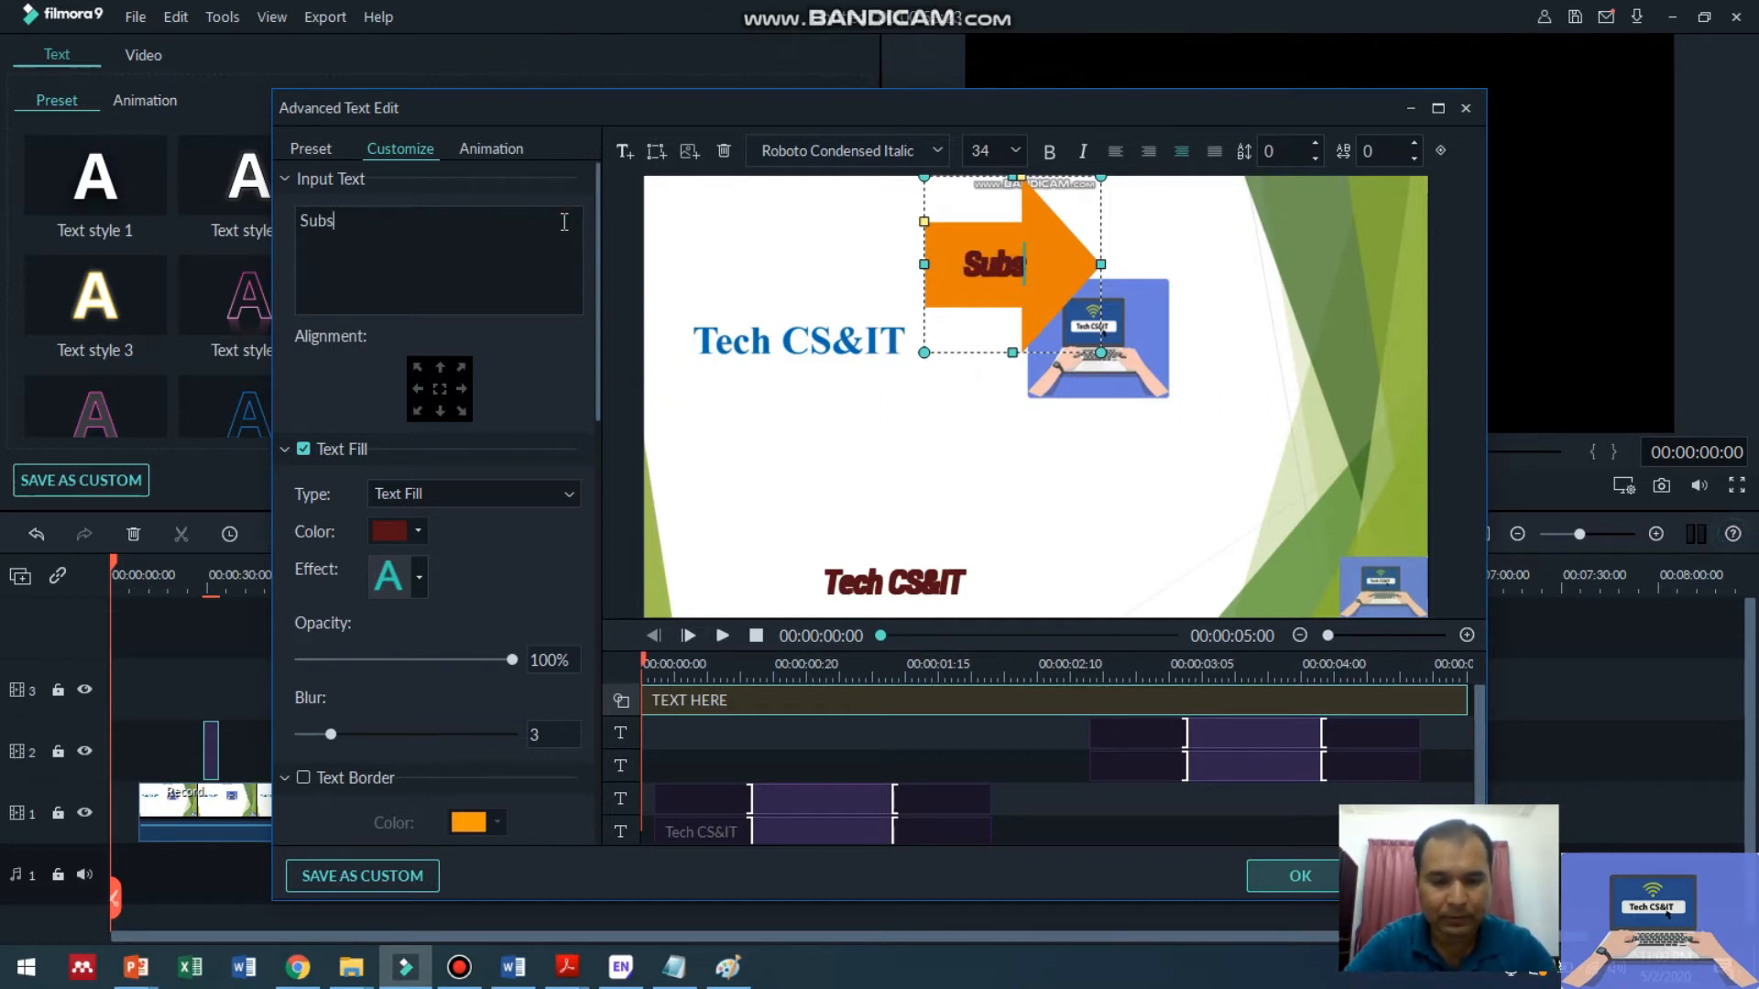
{"action": "type", "text": "cribe"}
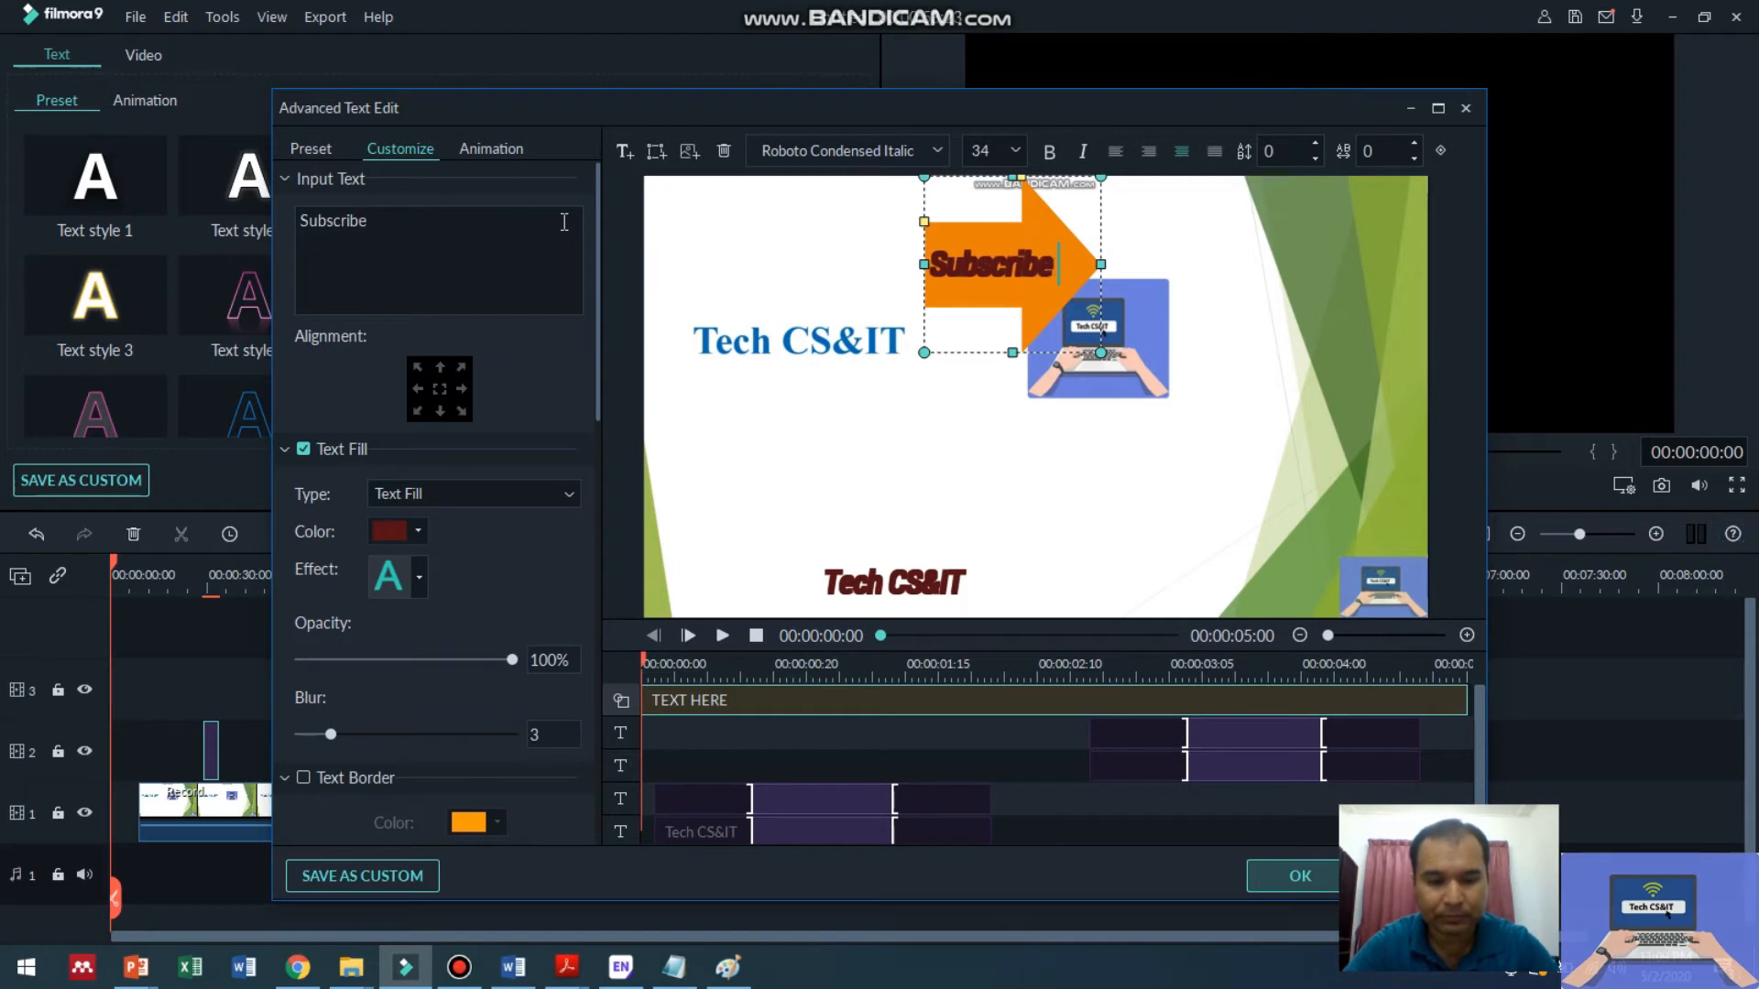
{"action": "type", "text": " Tech CS"}
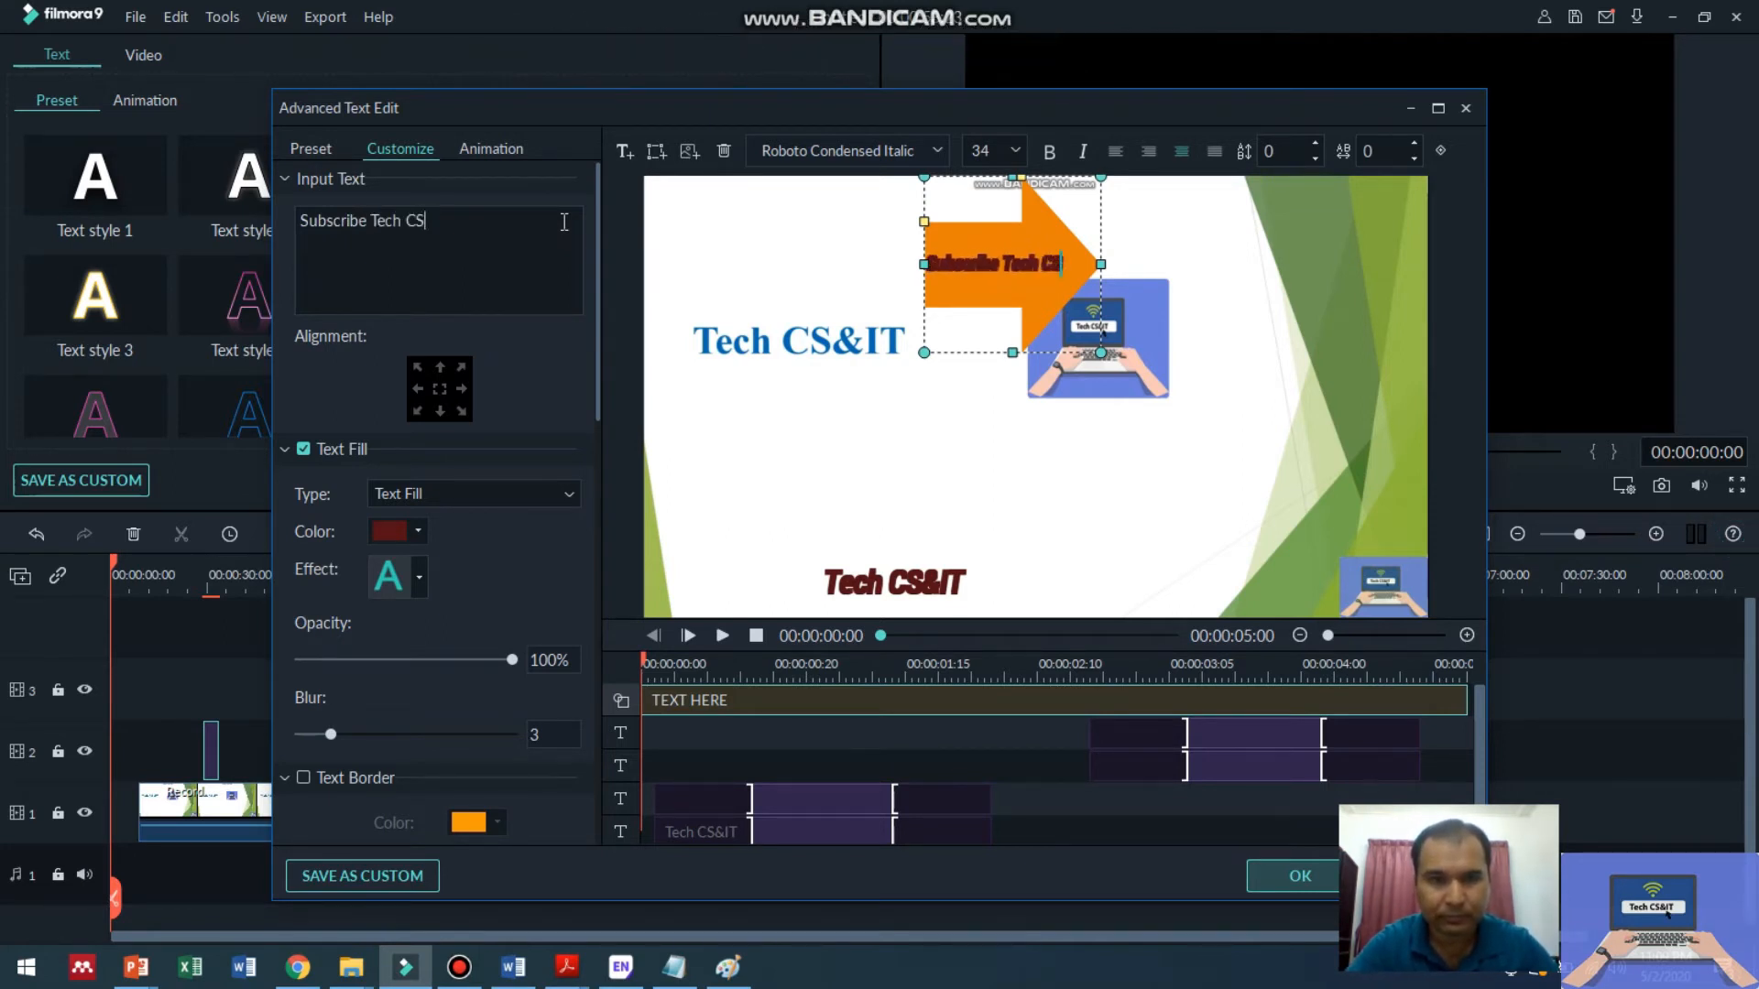
{"action": "type", "text": "&IT"}
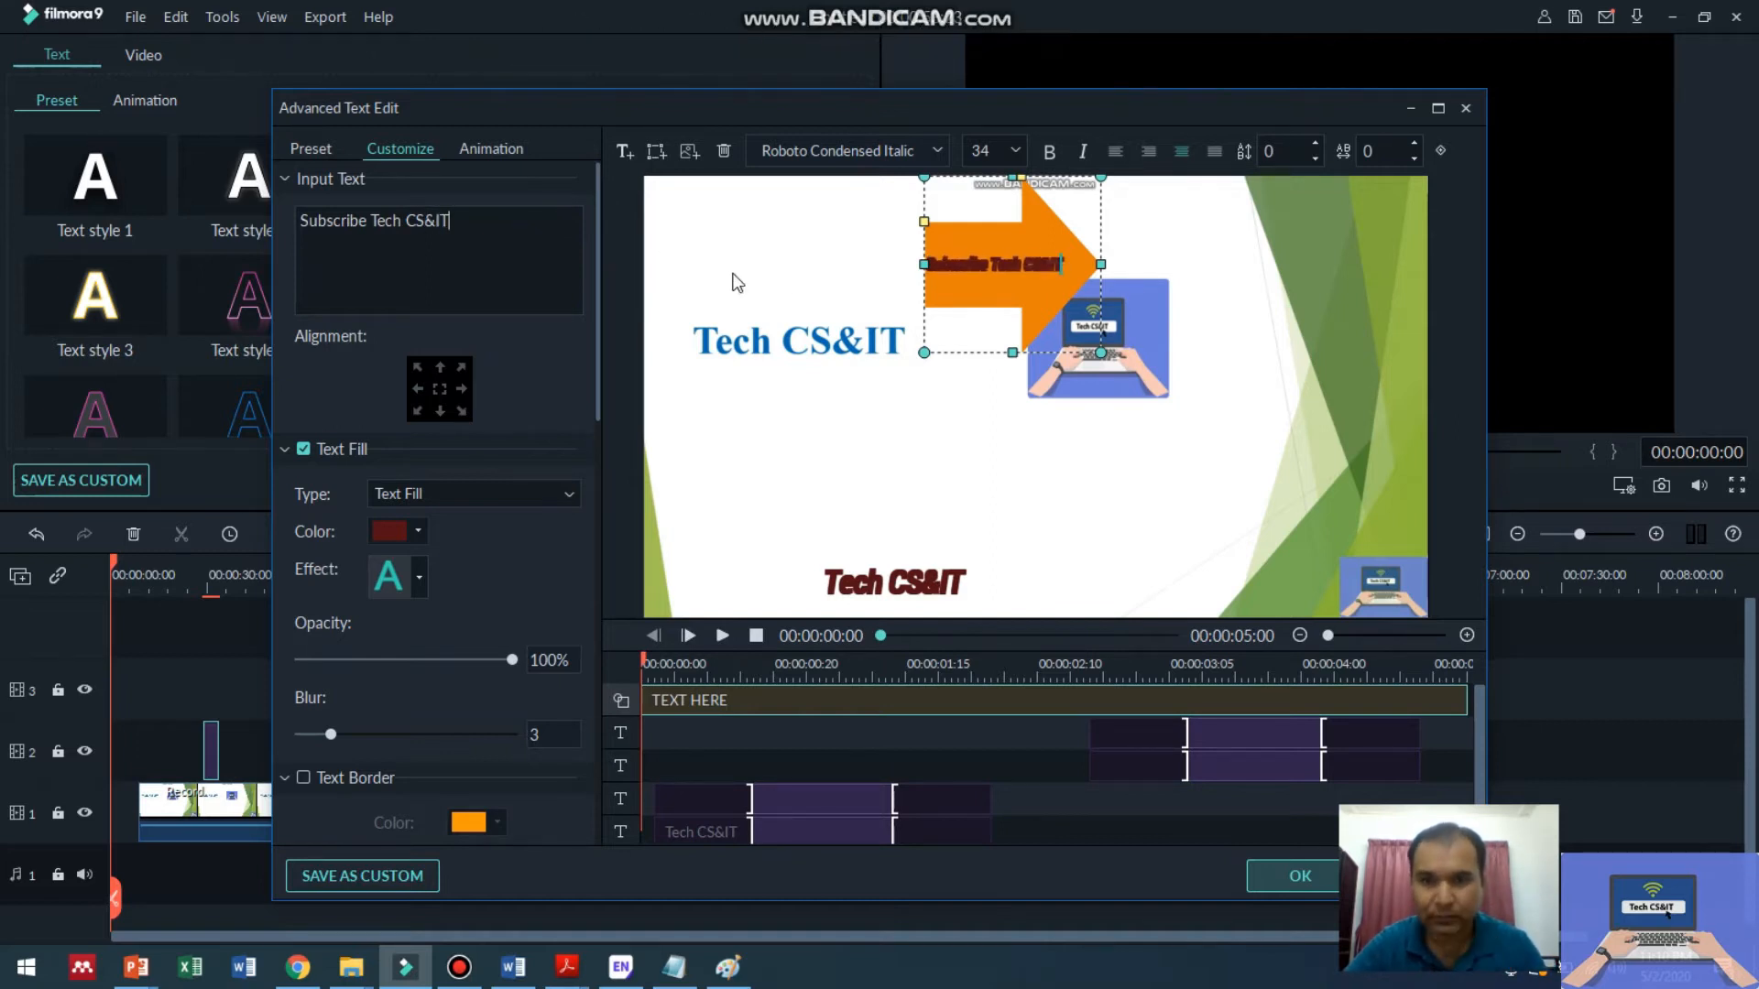
Reshape the arrow into a wide, flat banner along the upper edge of the frame, tall enough for its text.
{"action": "left_click_drag", "start_coordinate": [924, 263], "coordinate": [794, 269]}
{"action": "left_click_drag", "start_coordinate": [946, 351], "coordinate": [989, 235]}
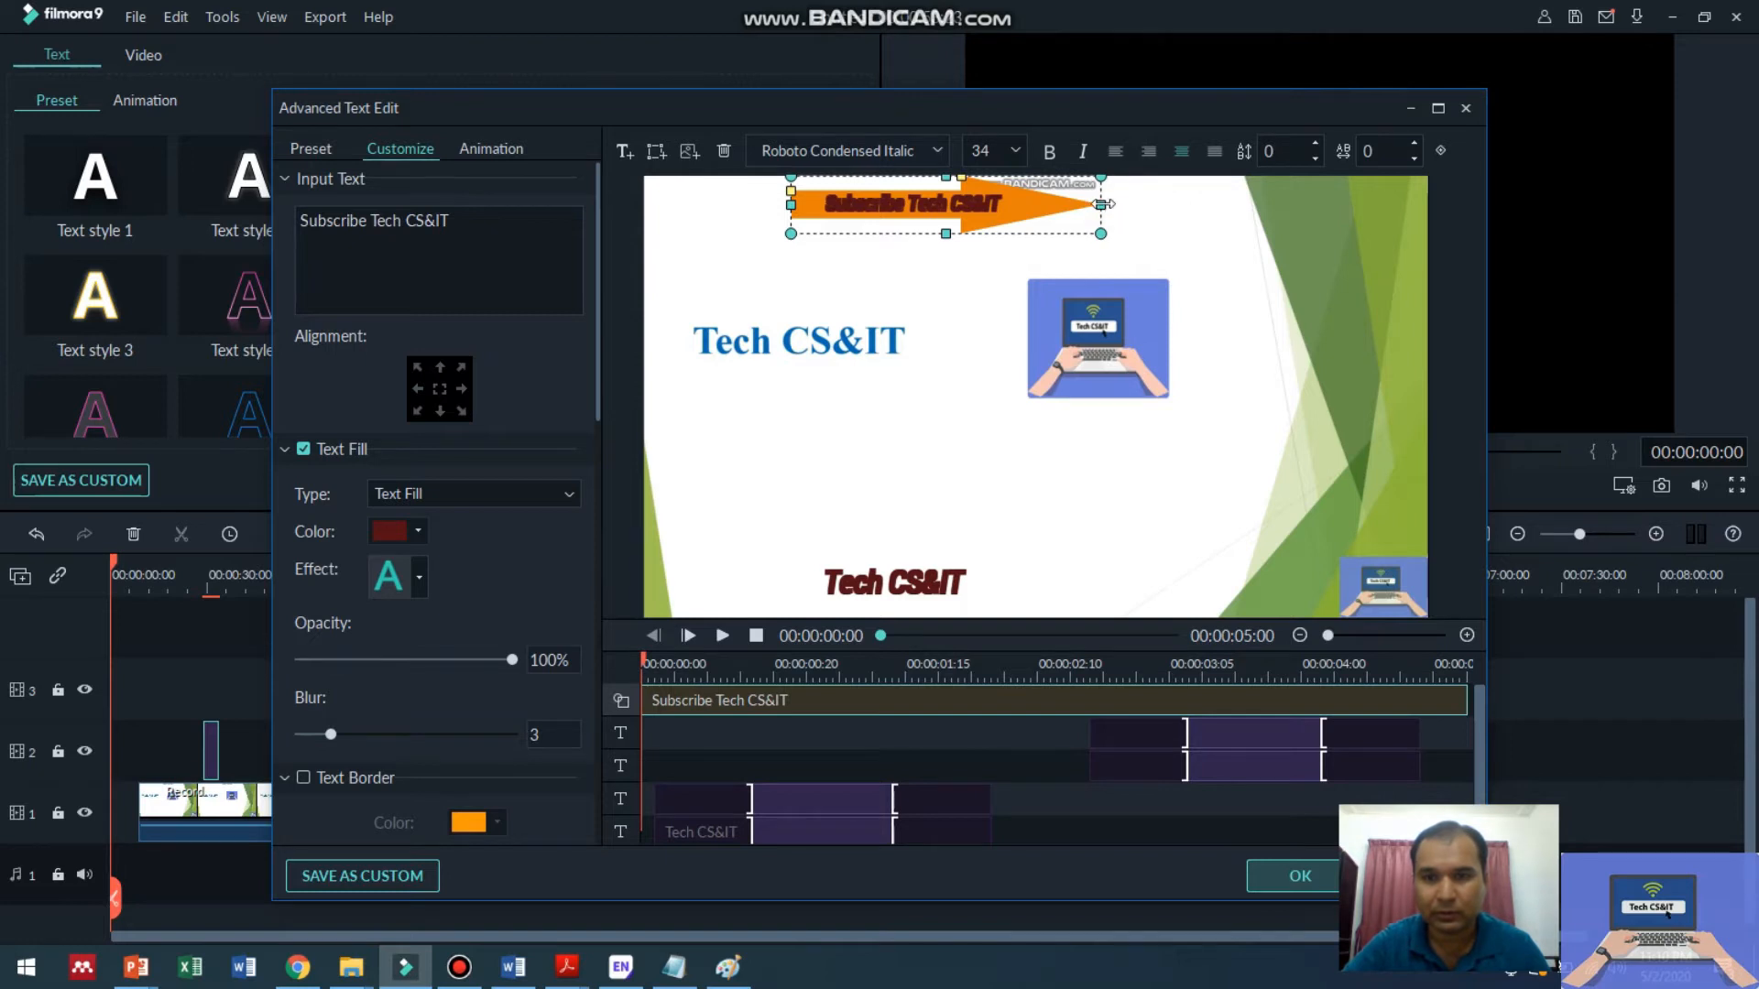
{"action": "left_click_drag", "start_coordinate": [1105, 204], "coordinate": [1298, 205]}
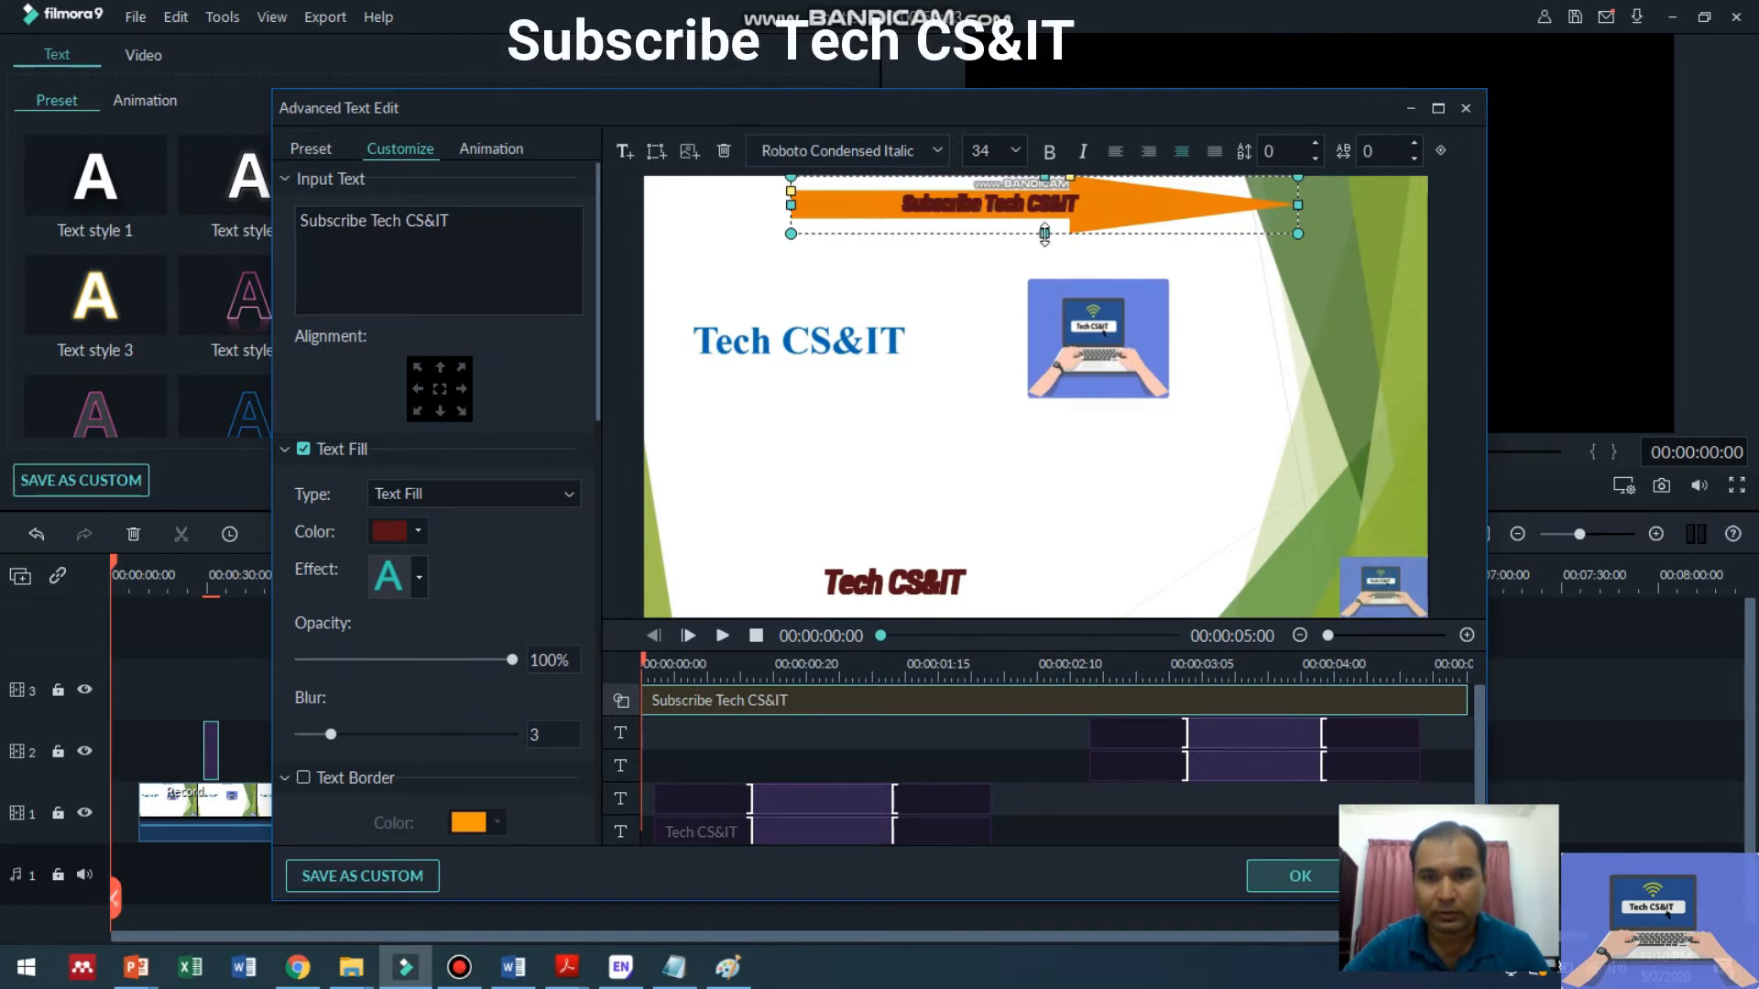
{"action": "left_click_drag", "start_coordinate": [1040, 215], "coordinate": [1040, 253]}
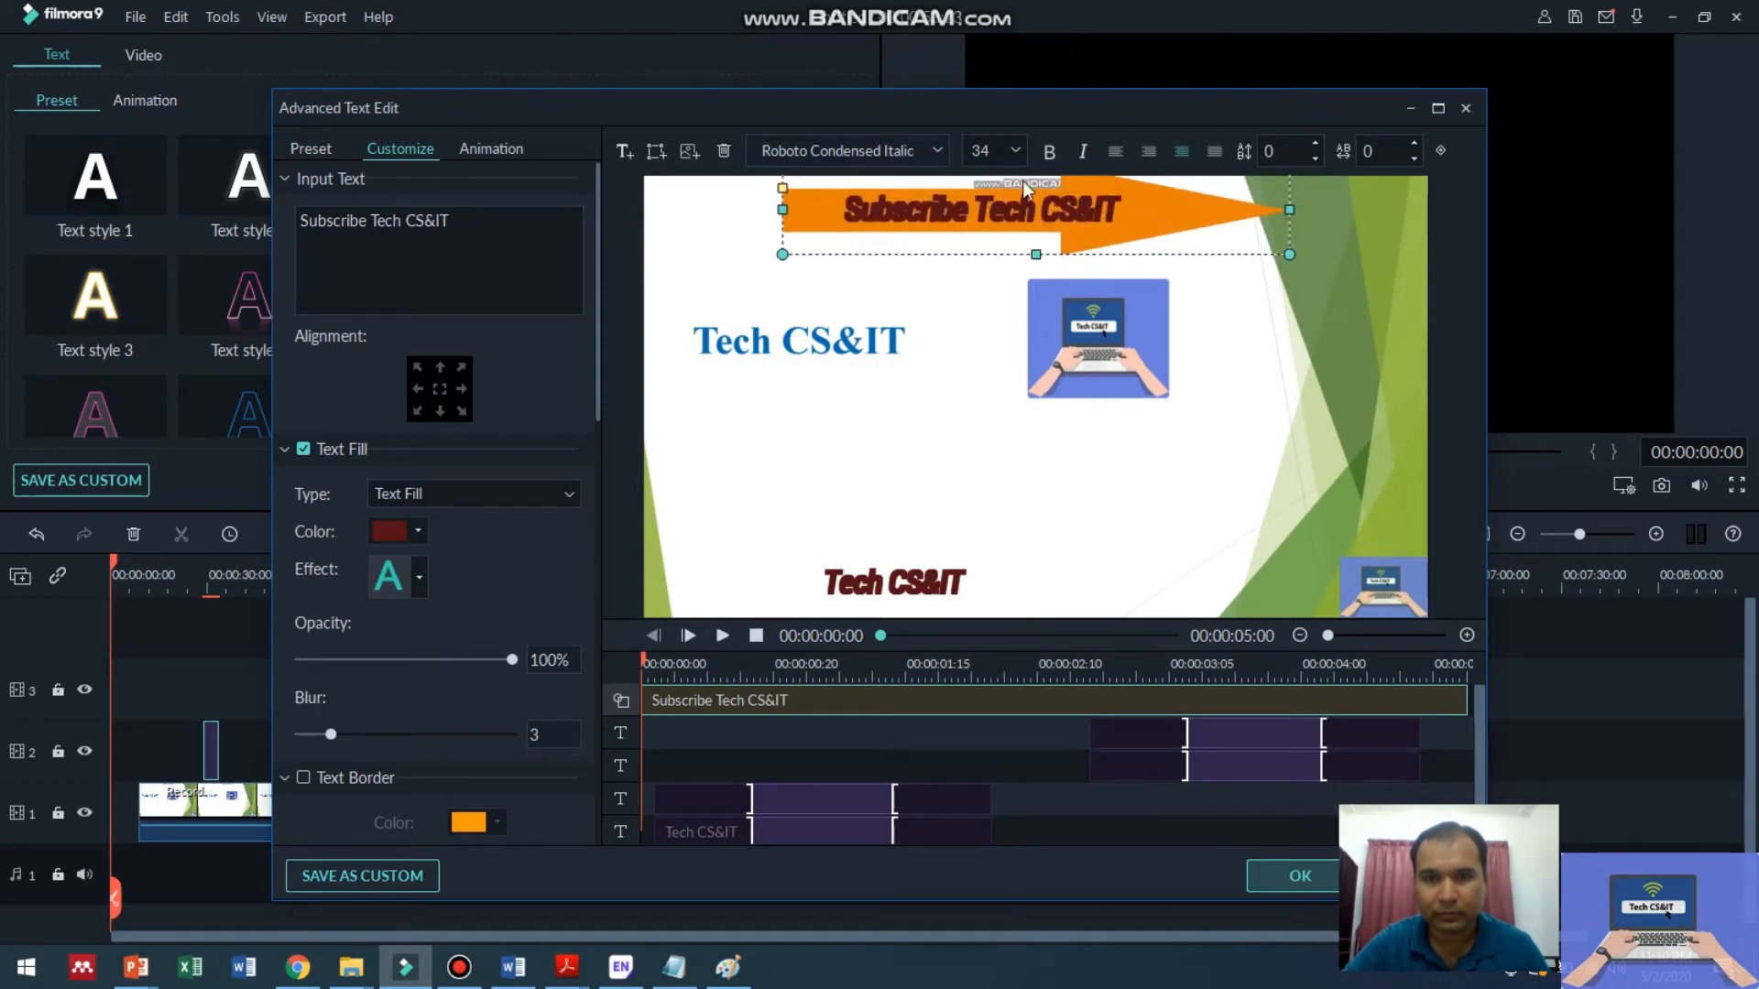
Set the arrow text's font to Roboto Condensed and its fill to dark blue.
{"action": "left_click", "coordinate": [942, 153]}
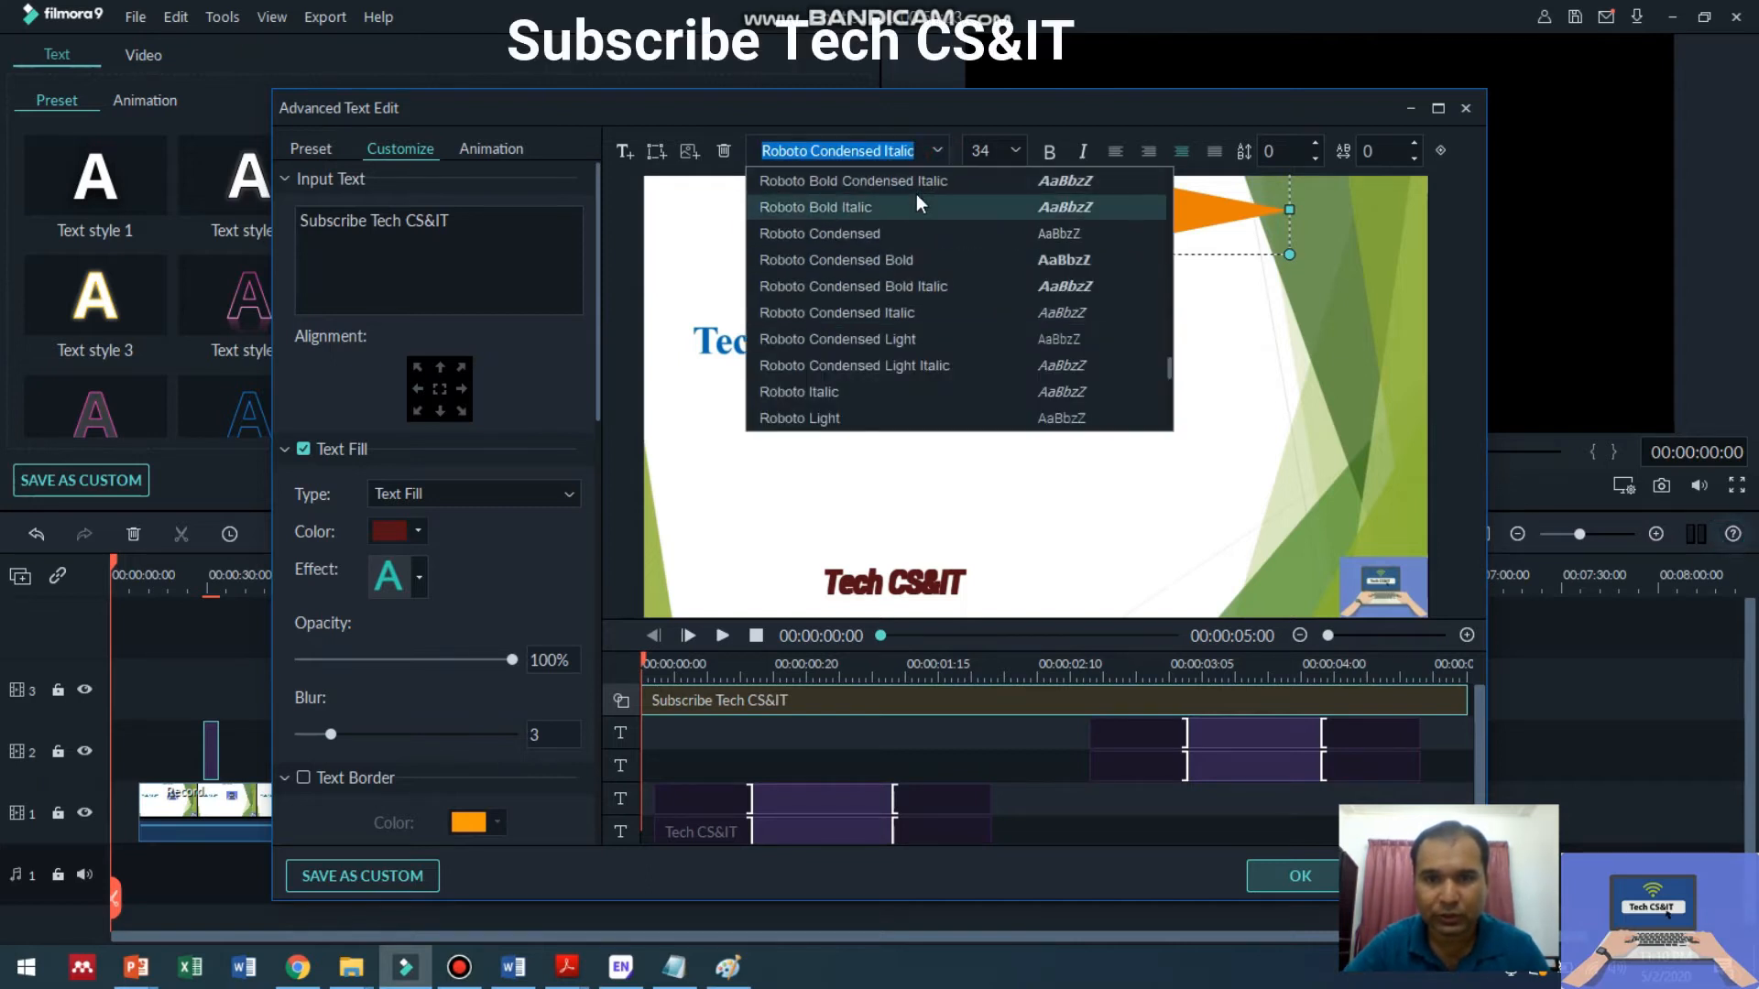
{"action": "left_click", "coordinate": [921, 229]}
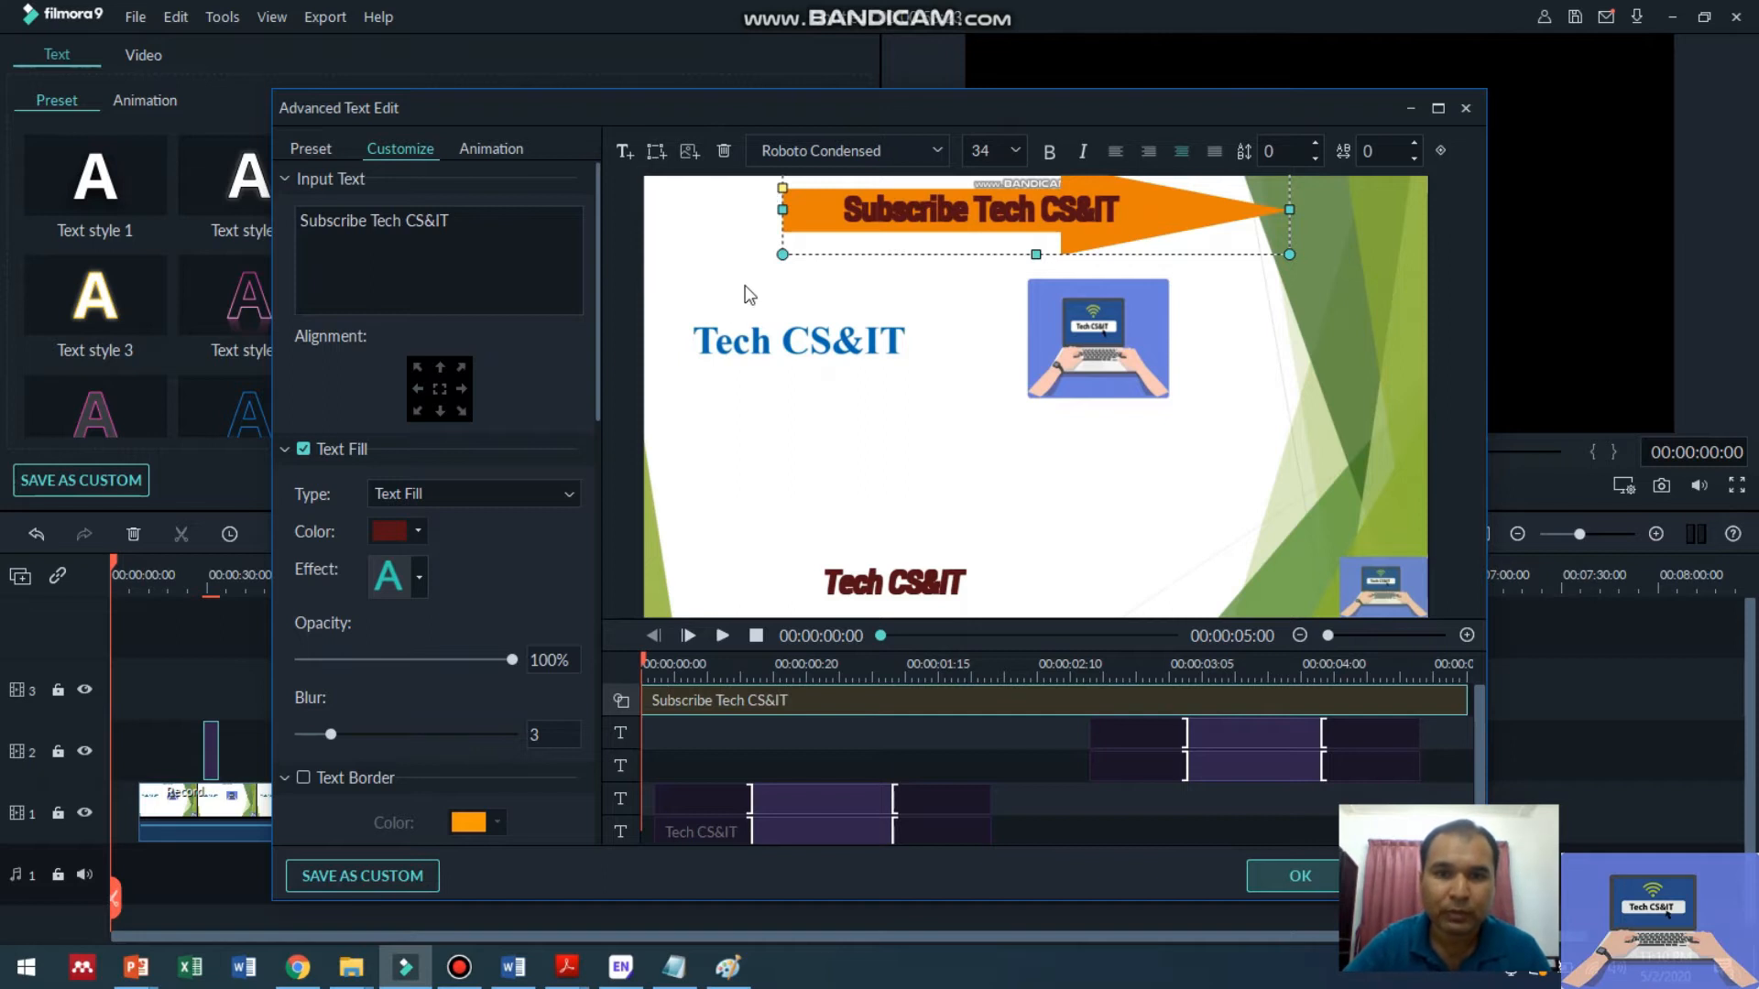
{"action": "left_click", "coordinate": [418, 530]}
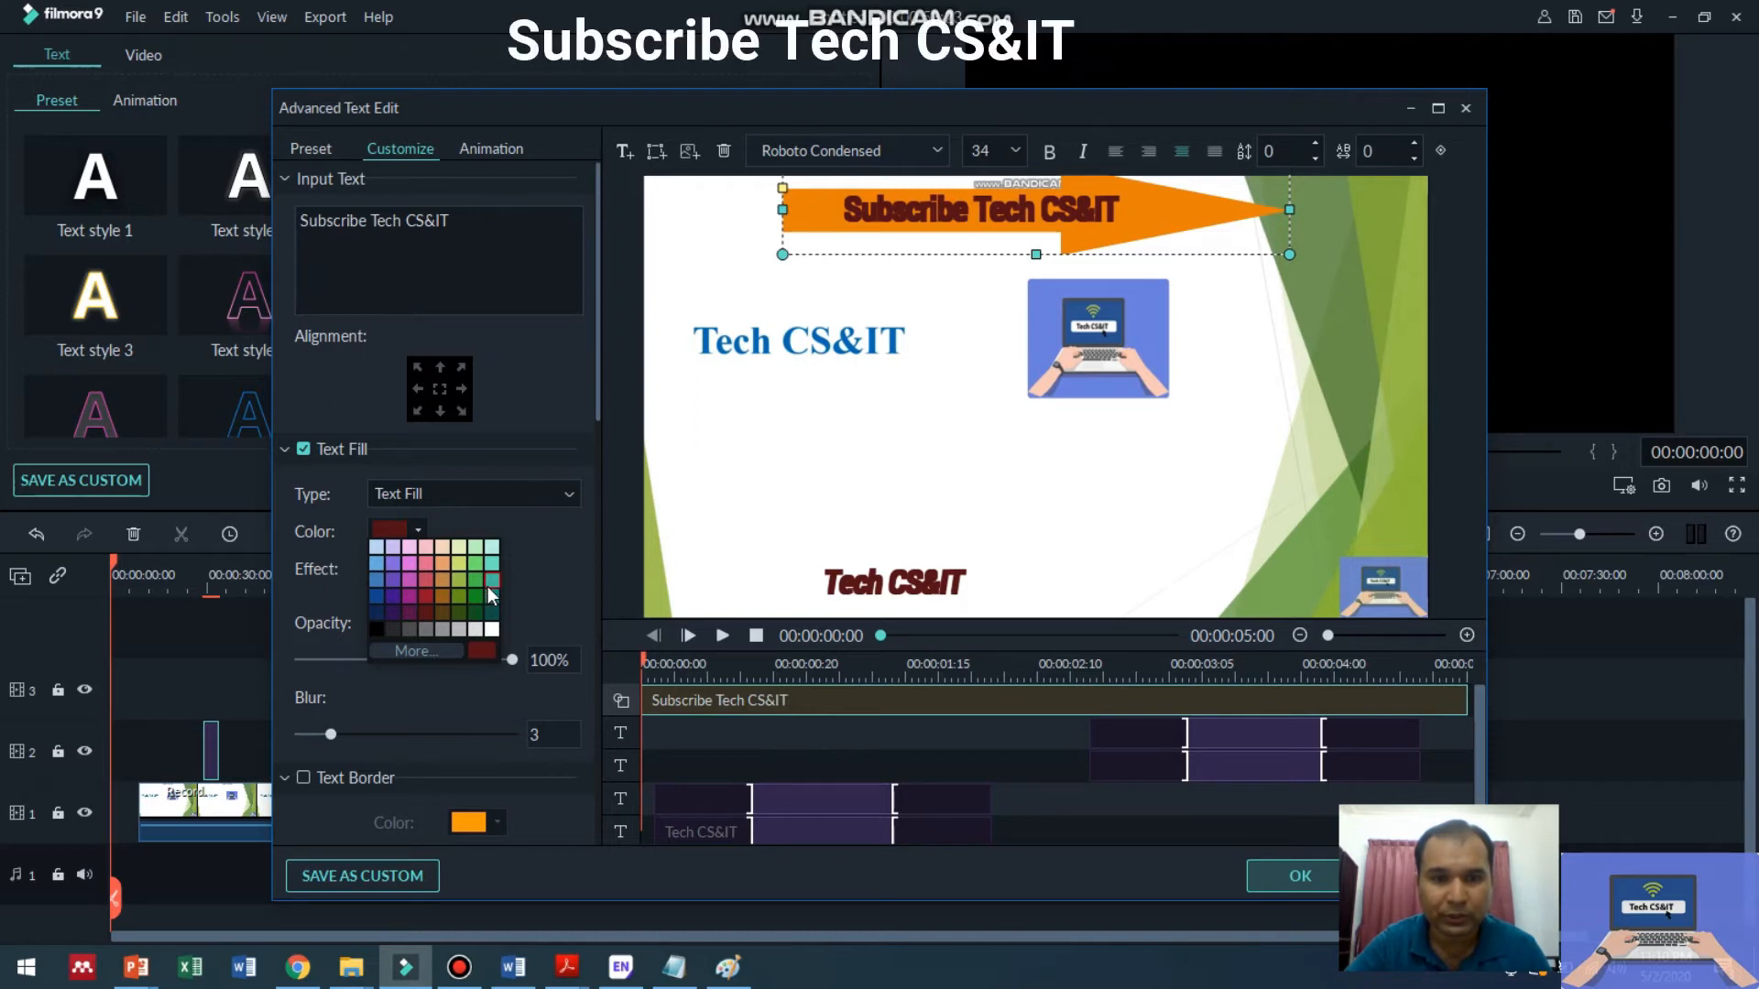
{"action": "left_click", "coordinate": [375, 613]}
{"action": "left_click", "coordinate": [840, 473]}
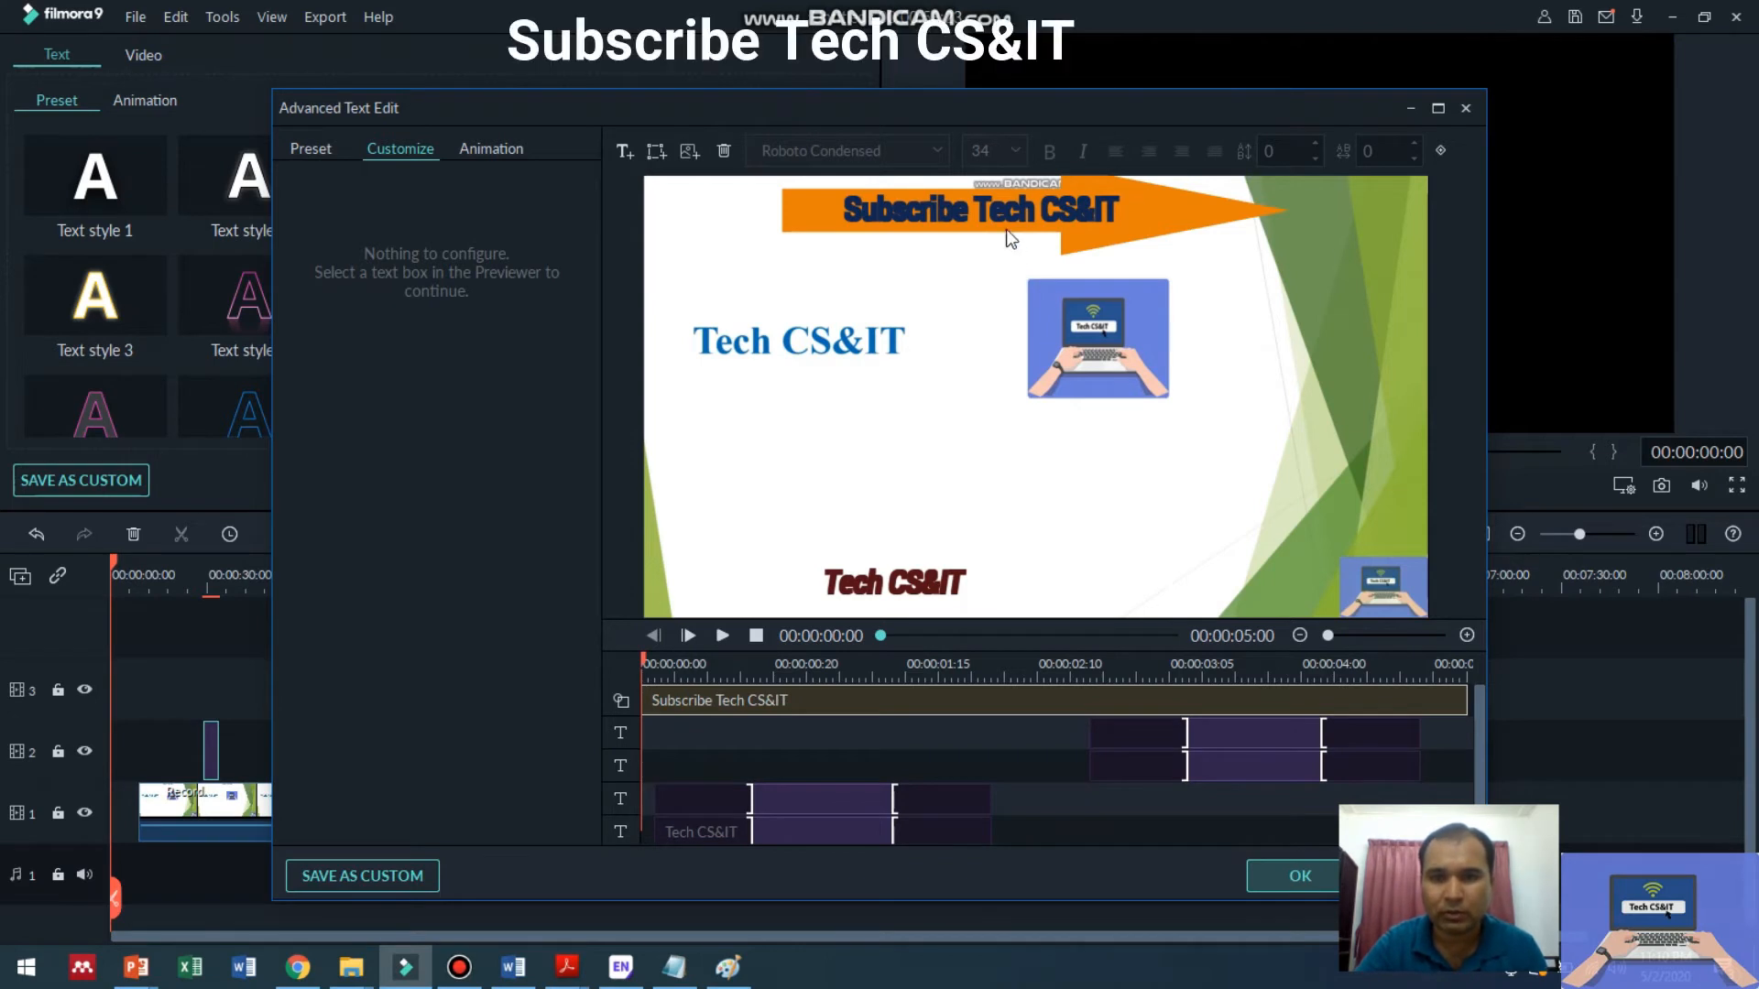
Apply the Doomo Design animation to the Subscribe Tech CS&IT arrow and save the advanced text edit.
{"action": "left_click", "coordinate": [492, 150]}
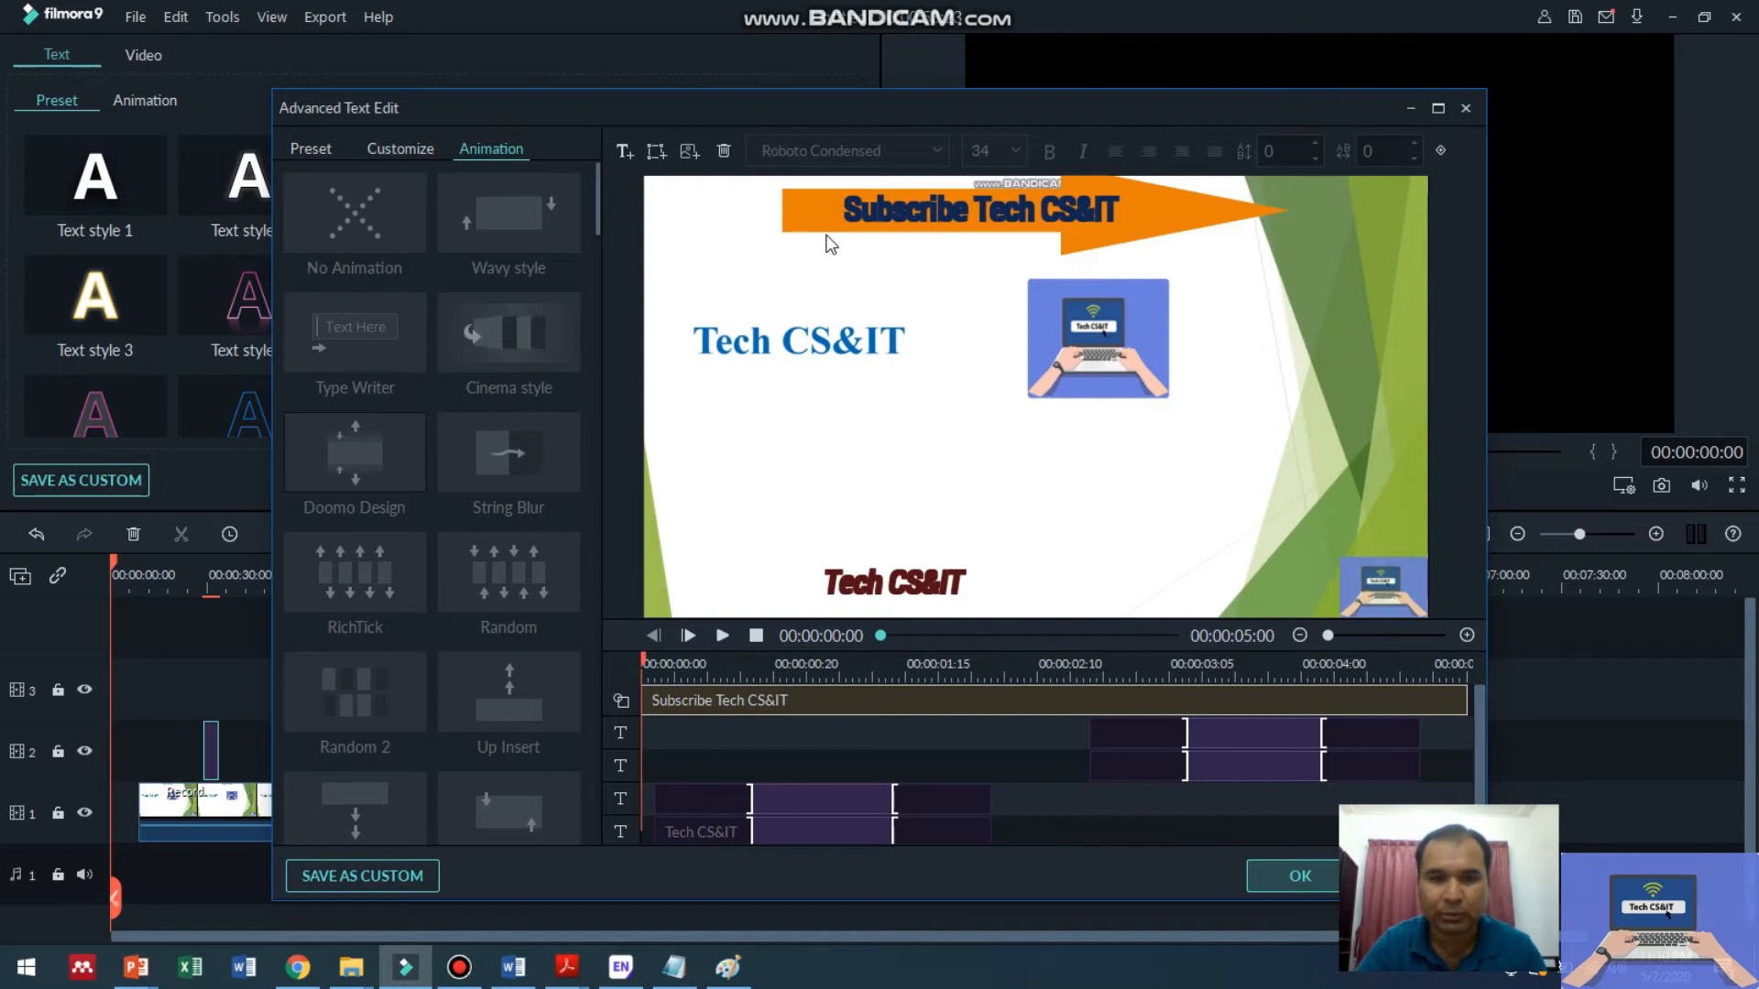
{"action": "left_click", "coordinate": [883, 218]}
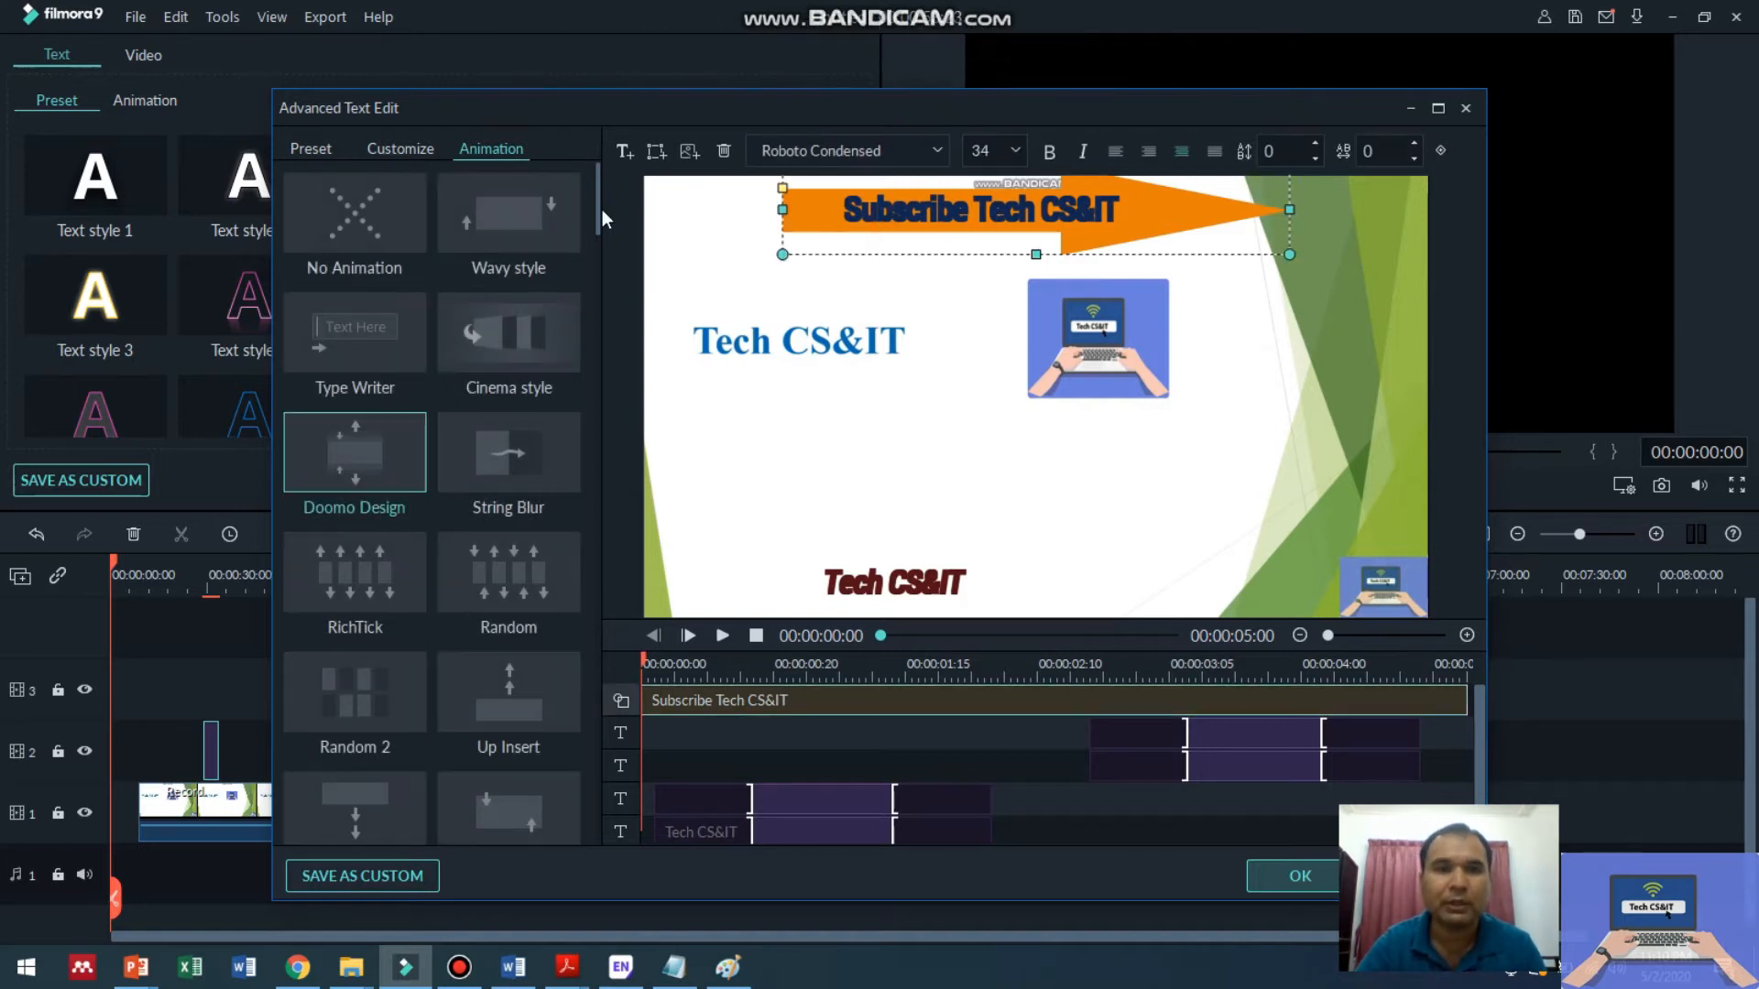
{"action": "left_click", "coordinate": [360, 477]}
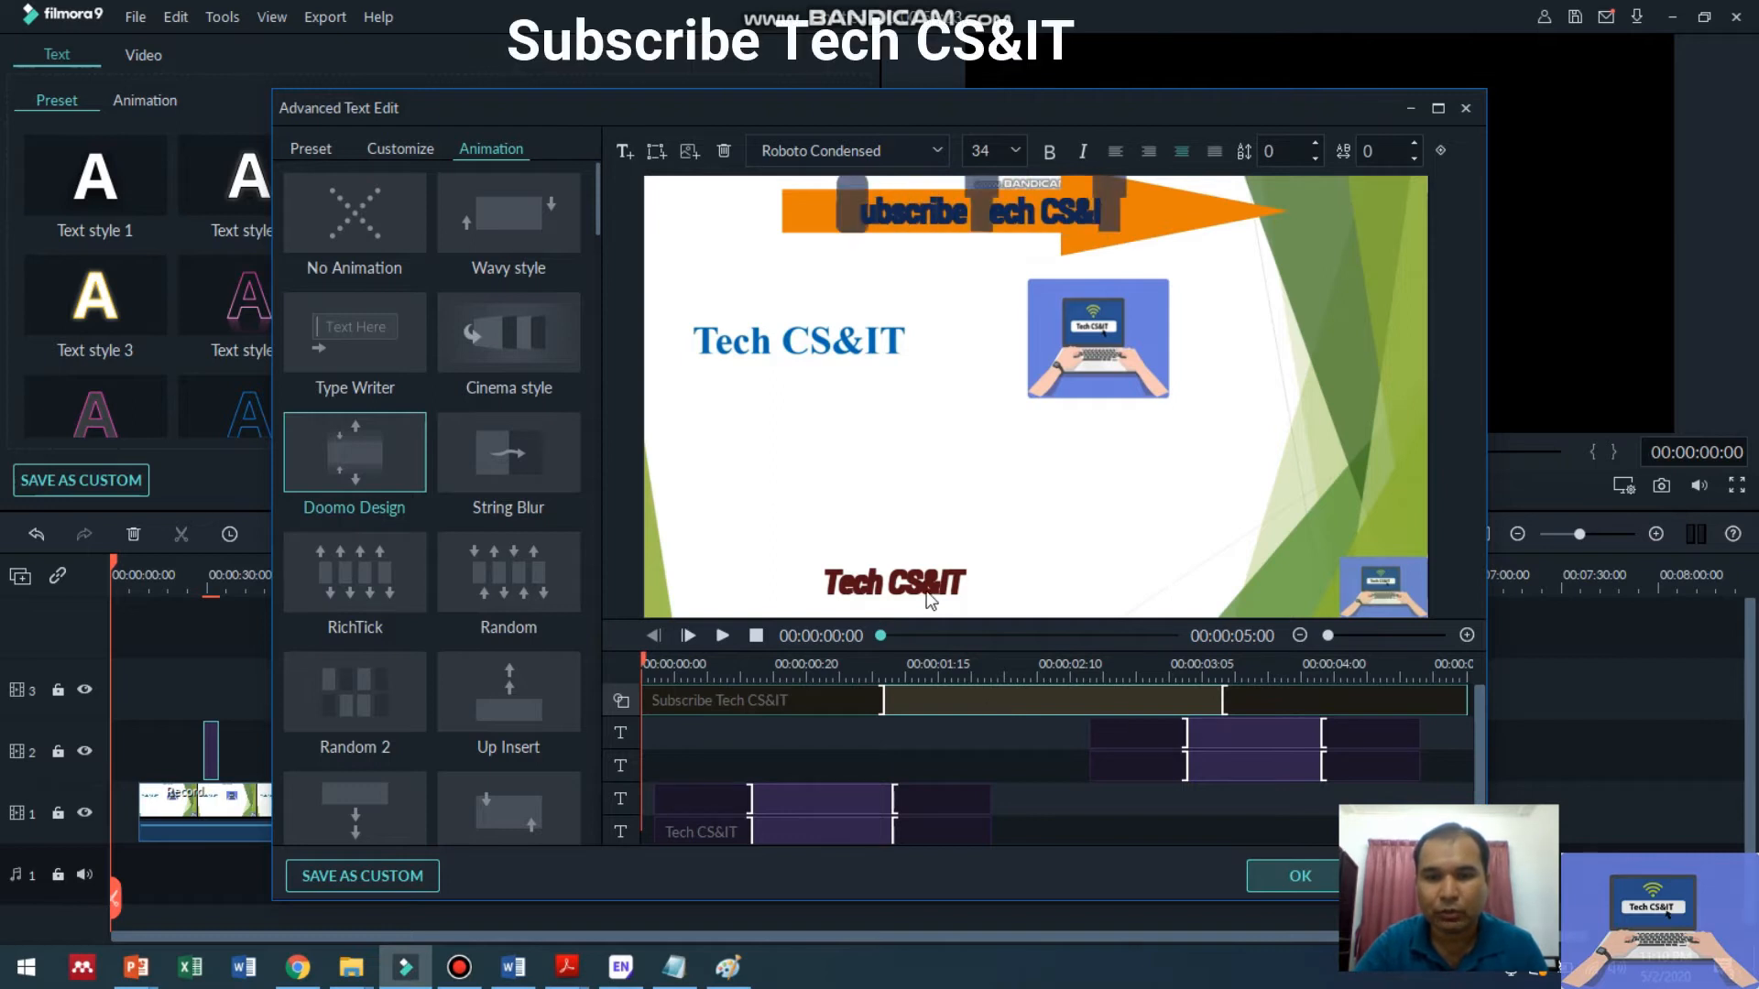
{"action": "left_click", "coordinate": [1301, 875]}
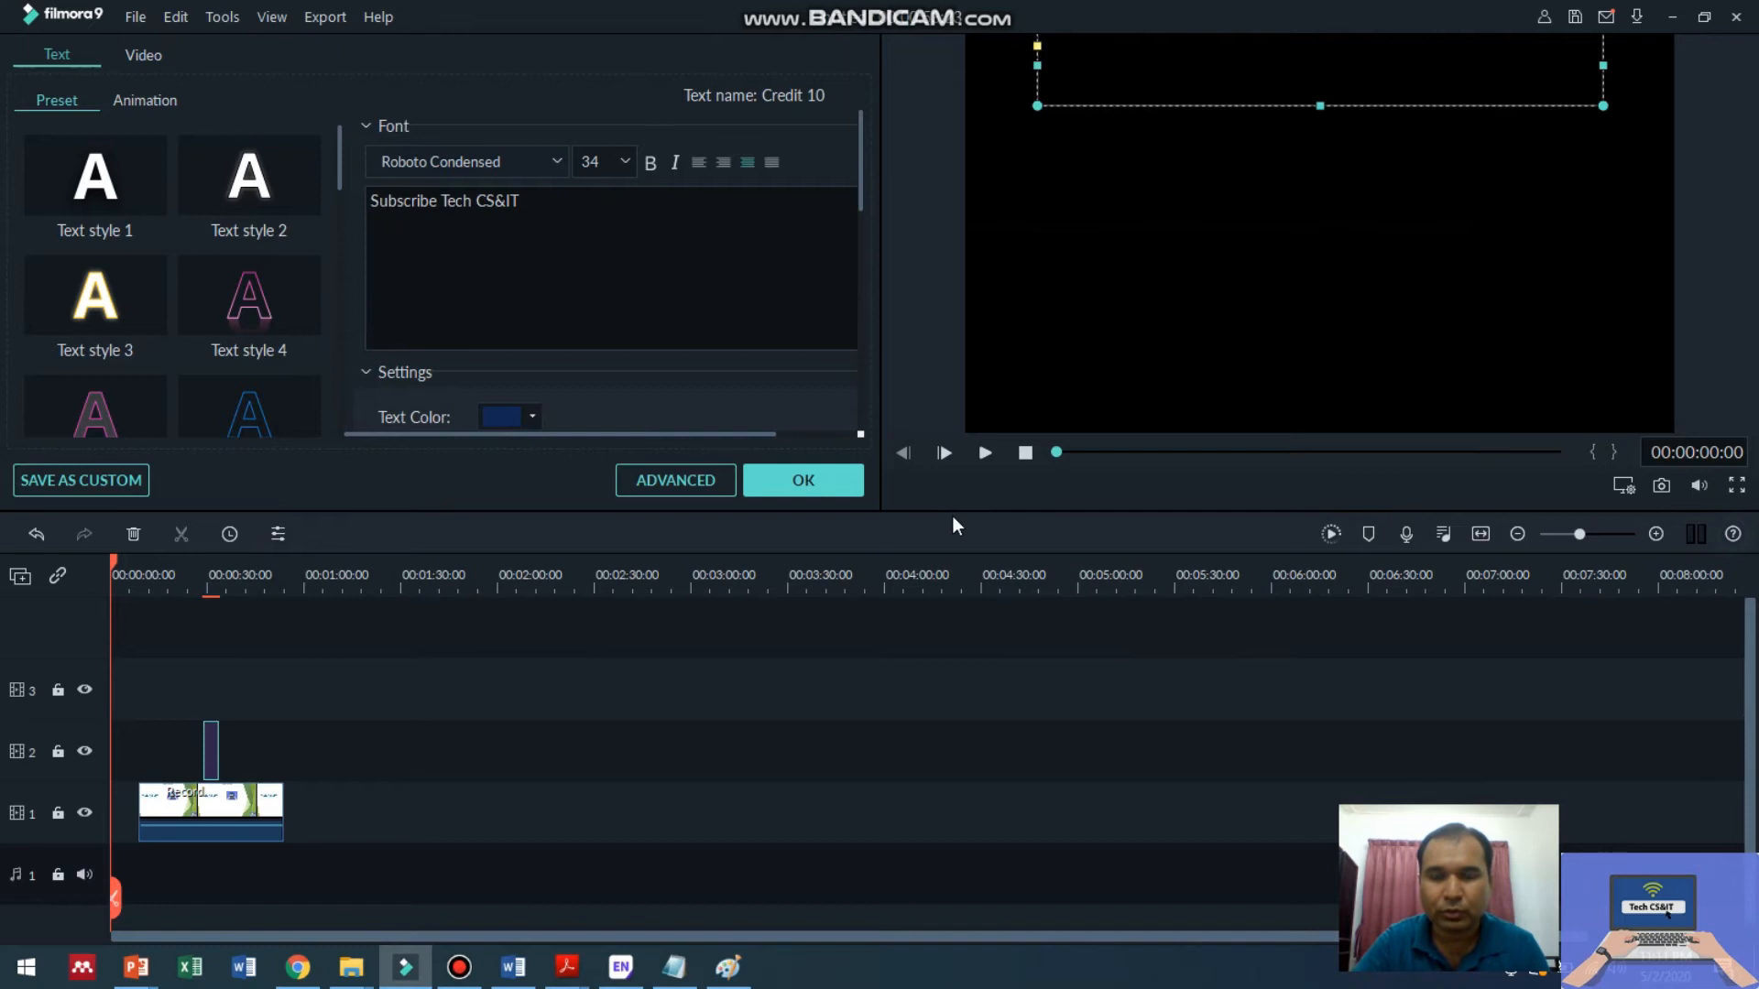
Reopen the title clip's advanced edit, apply the Doomo Design animation to the dark red Tech CS&IT title, and save.
{"action": "right_click", "coordinate": [210, 742]}
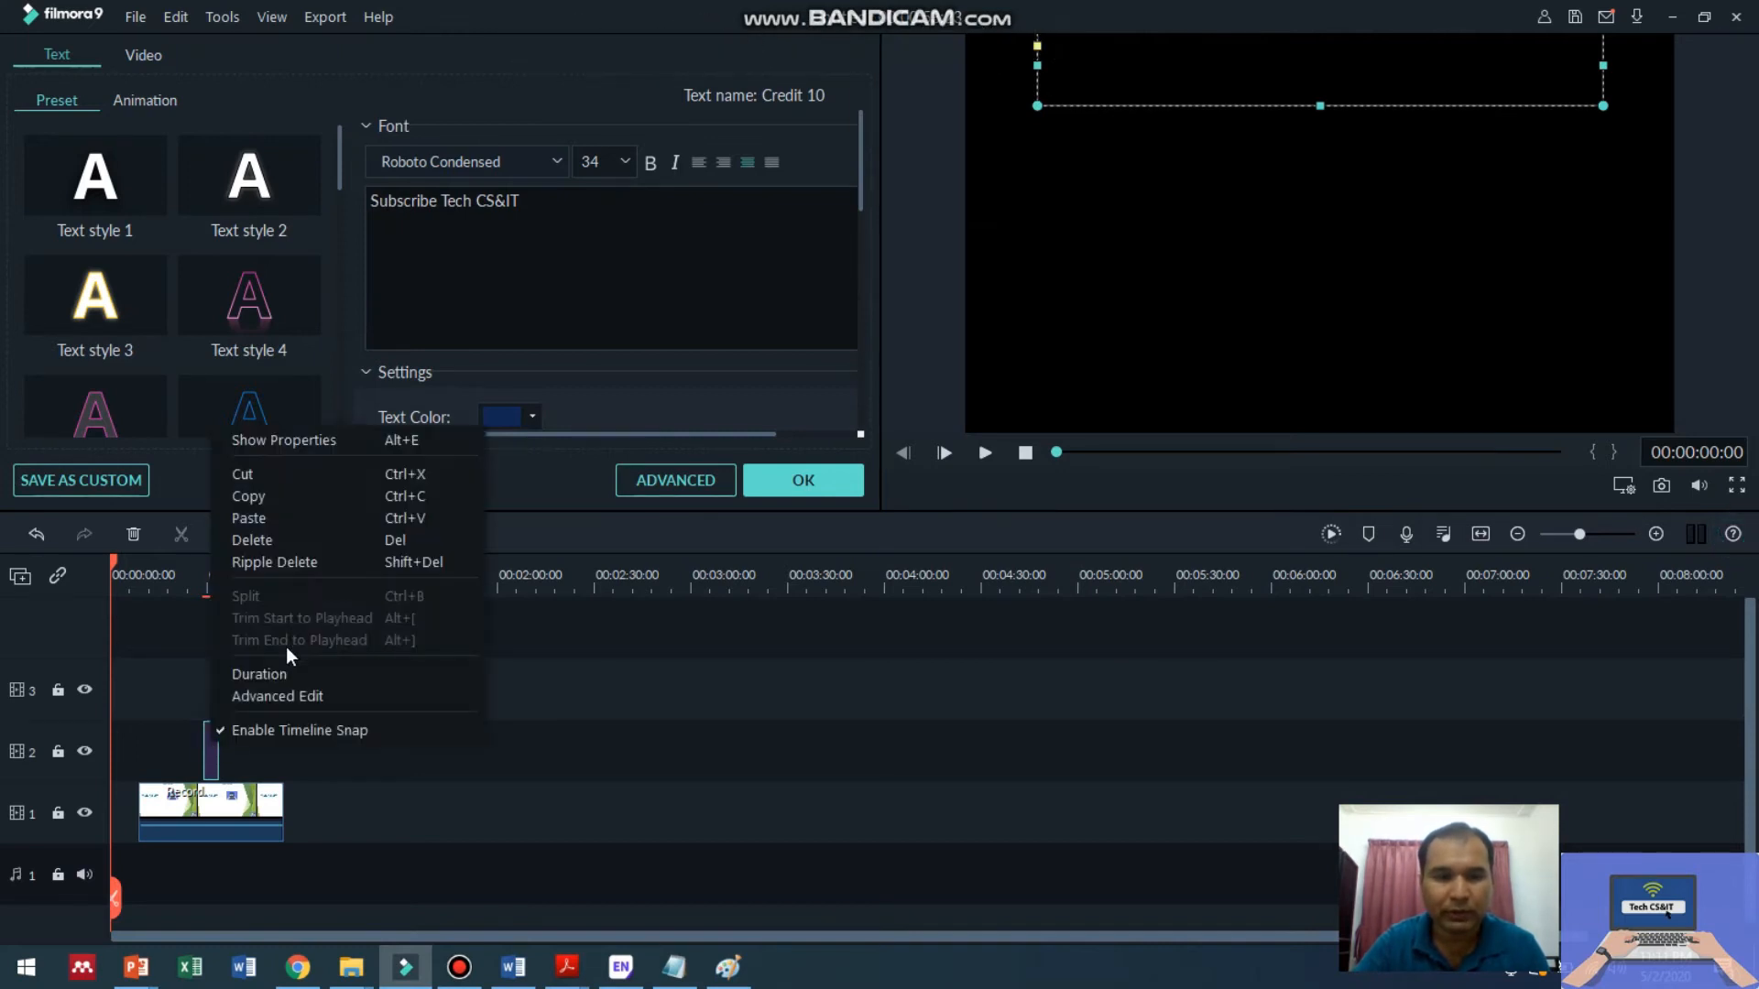
{"action": "left_click", "coordinate": [310, 698]}
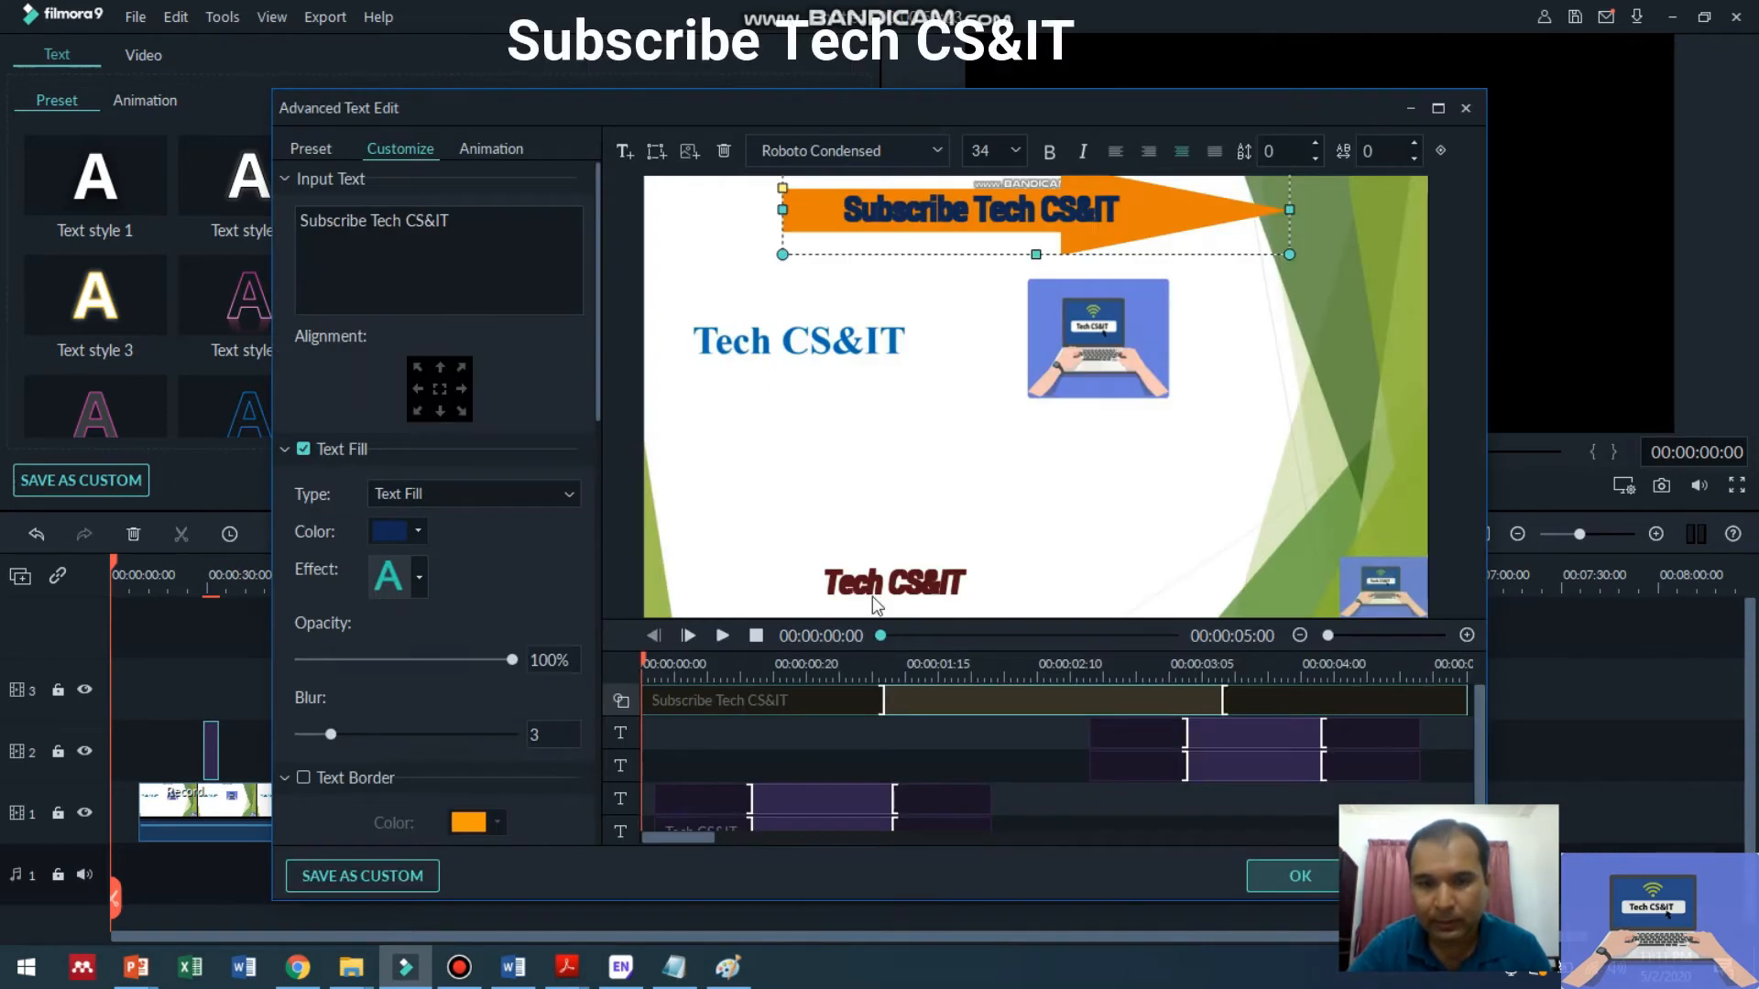
{"action": "left_click", "coordinate": [872, 597]}
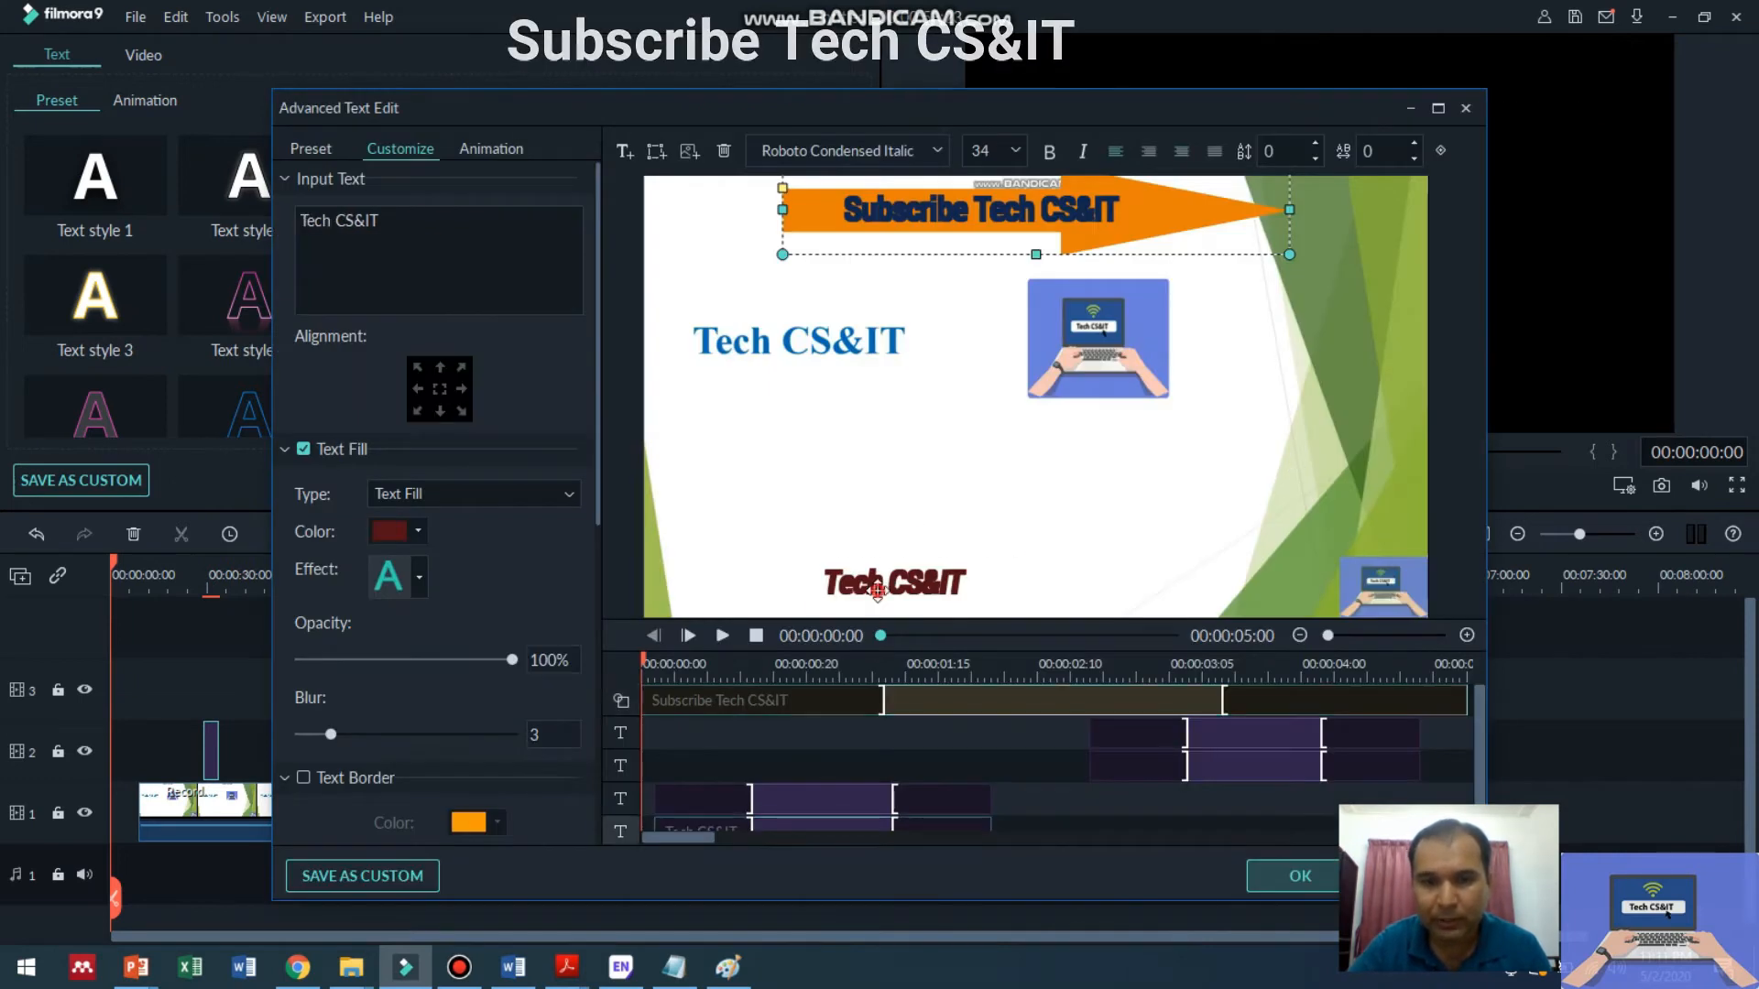
{"action": "left_click", "coordinate": [498, 142]}
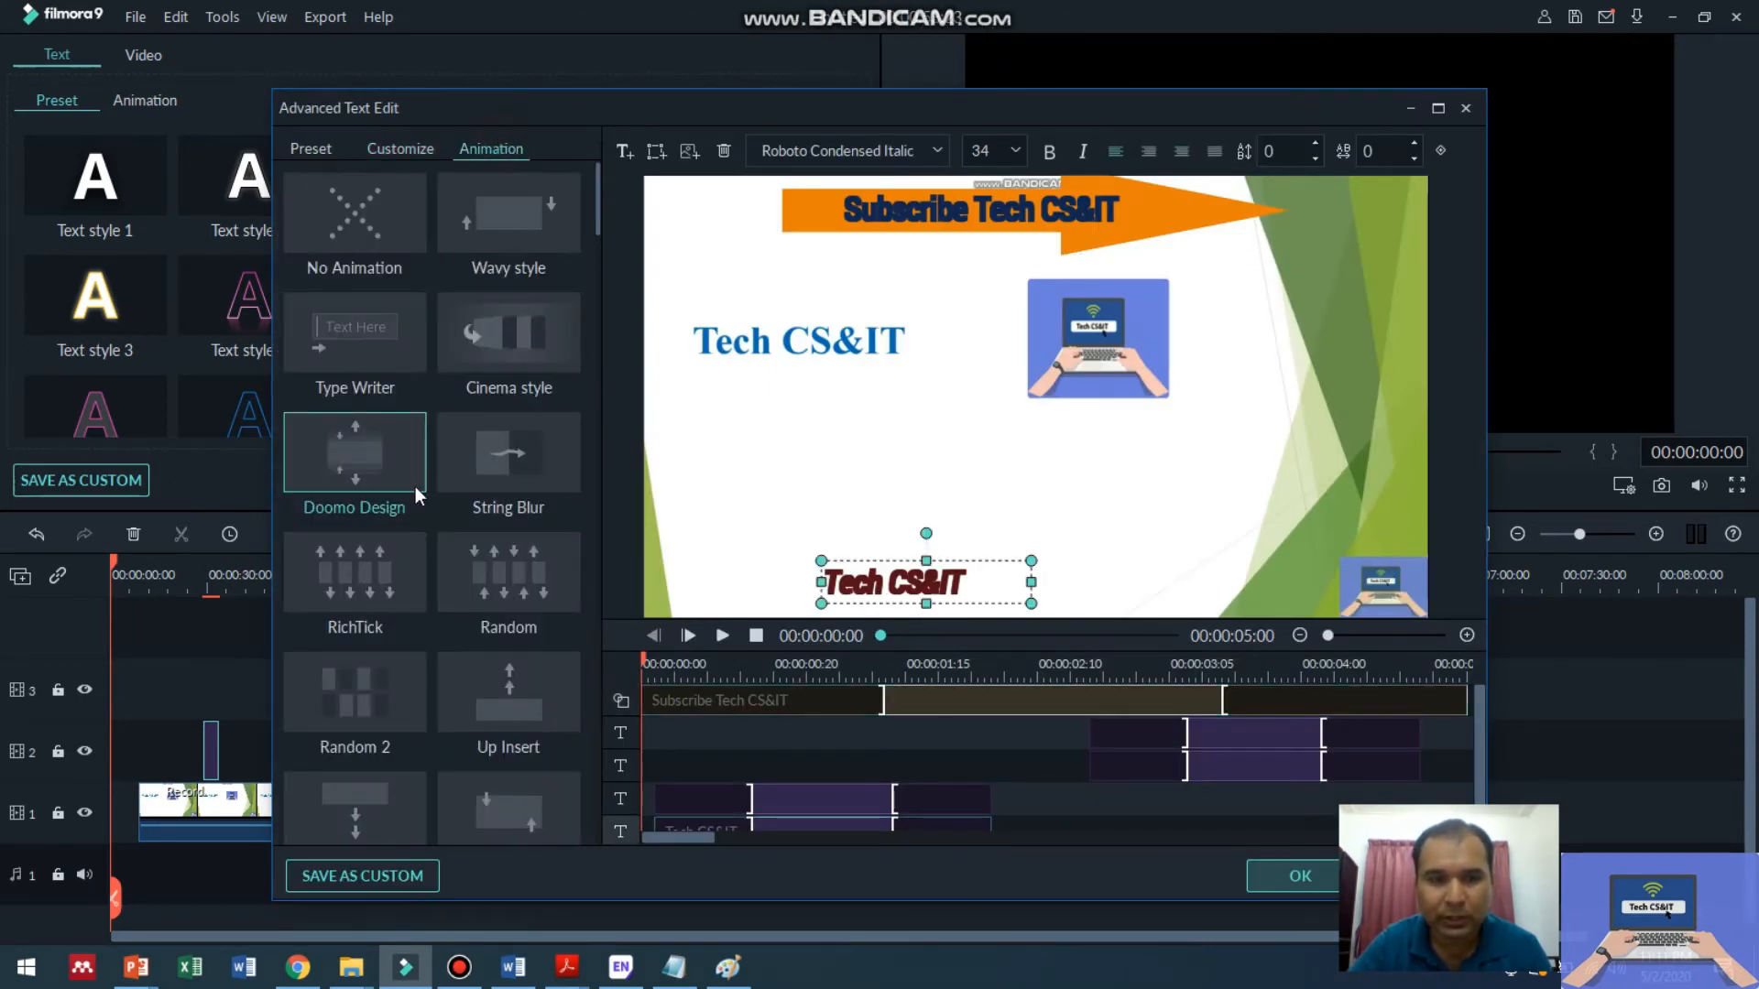
{"action": "left_click", "coordinate": [376, 482]}
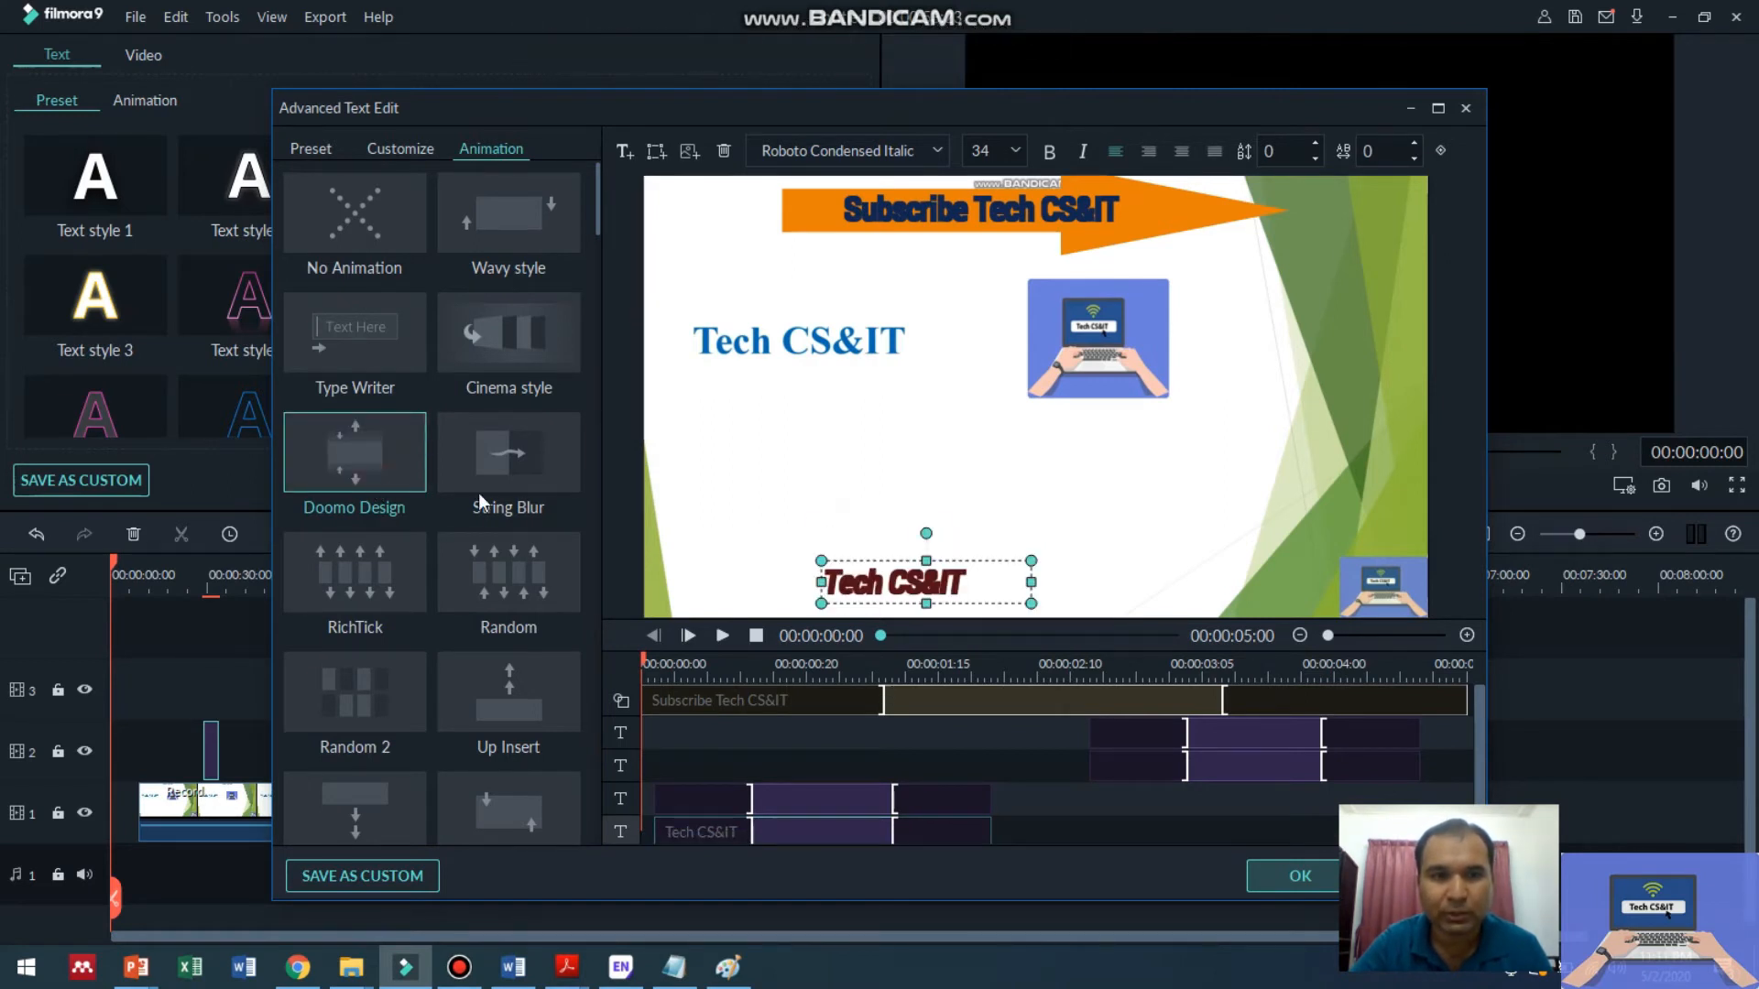
{"action": "left_click", "coordinate": [309, 154]}
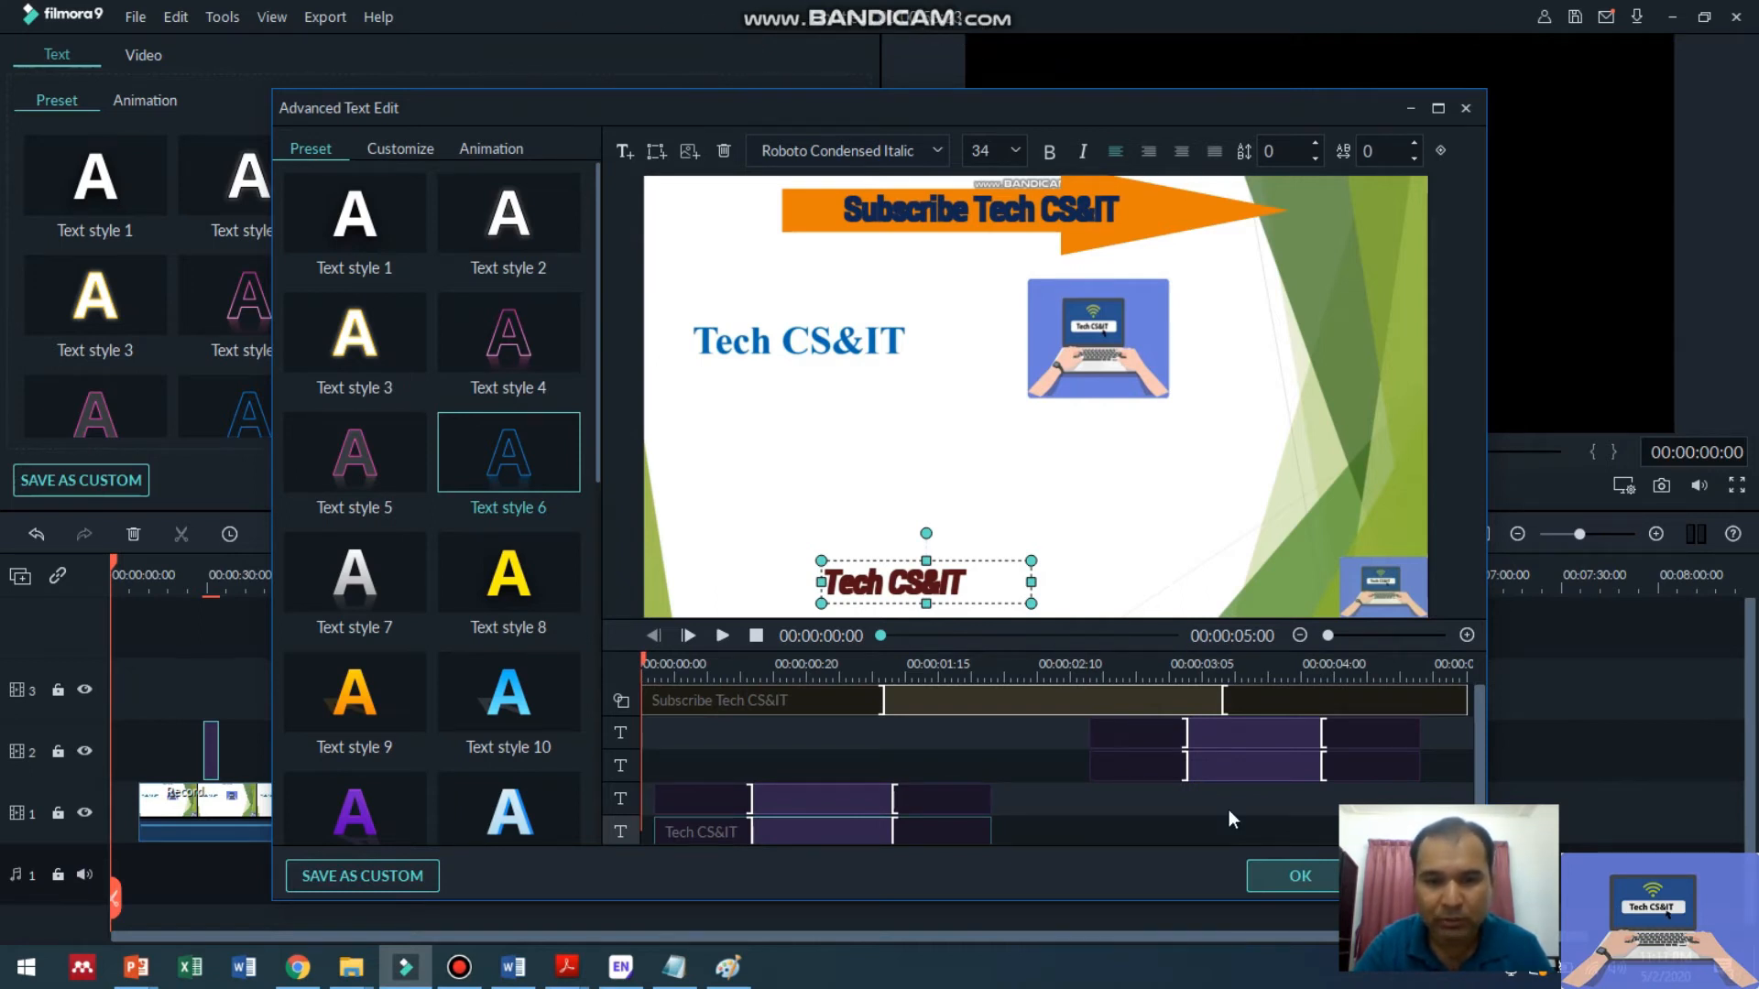
{"action": "left_click", "coordinate": [1326, 875]}
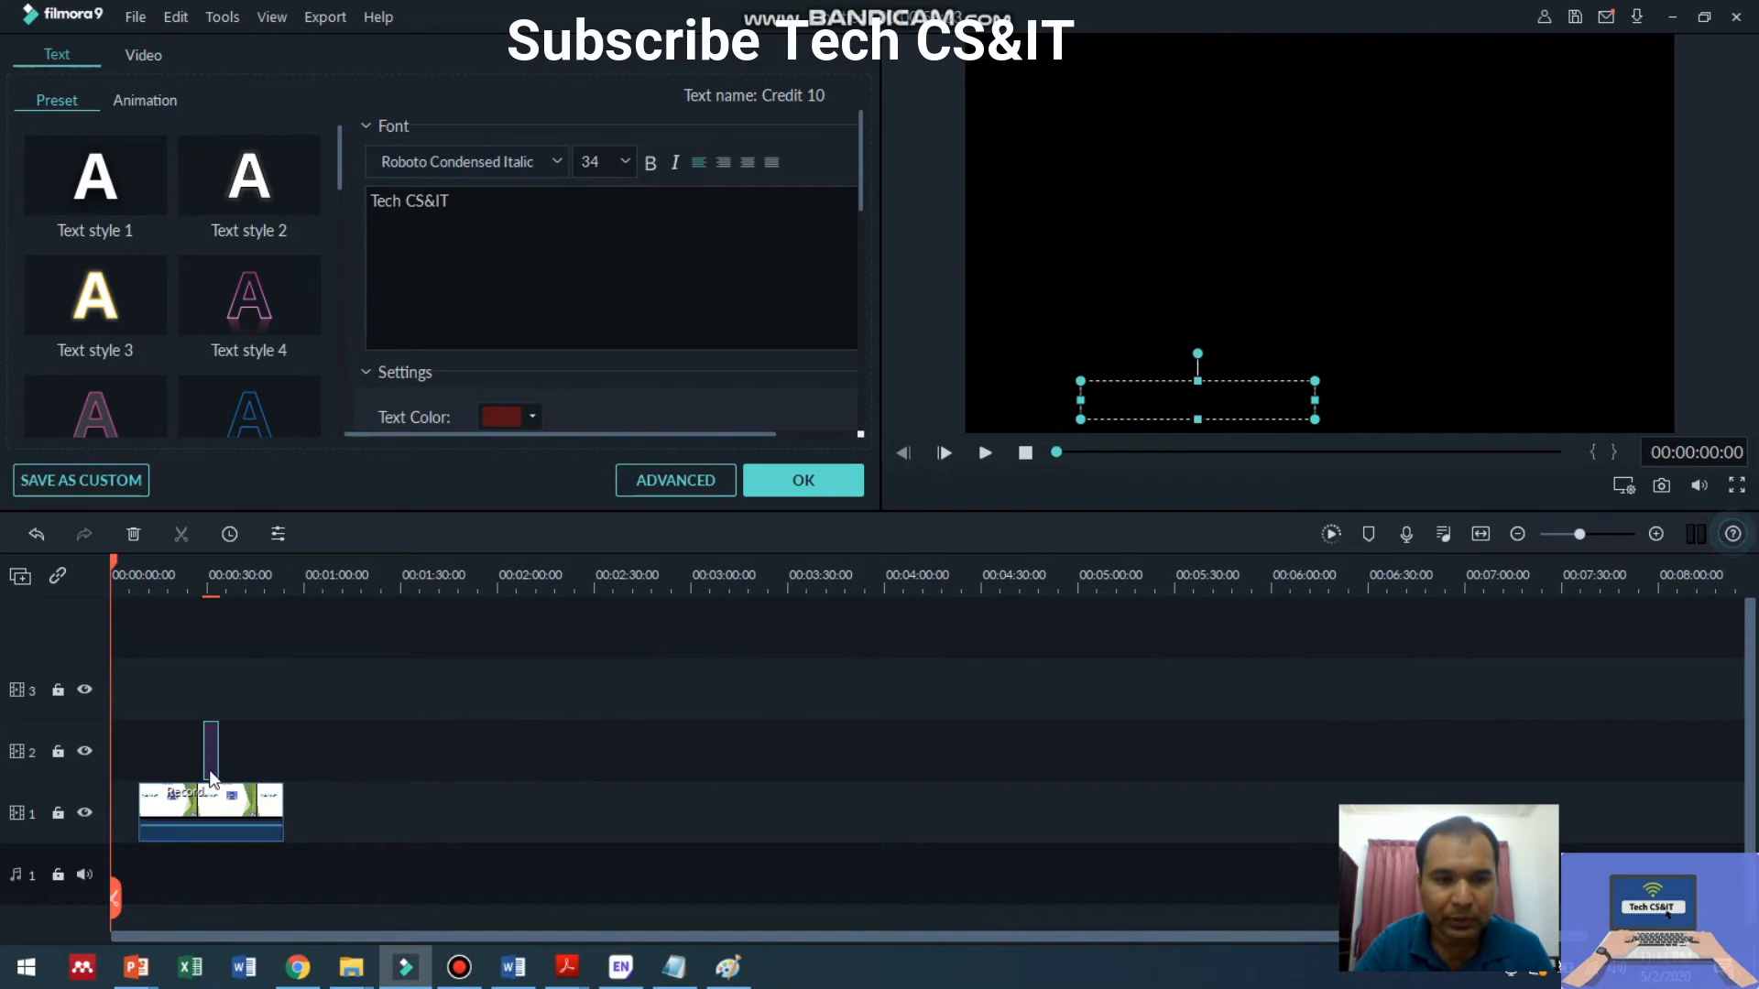
Move the title and Record clips to the start of the timeline and play the video to check the titles.
{"action": "left_click_drag", "start_coordinate": [207, 758], "coordinate": [118, 756]}
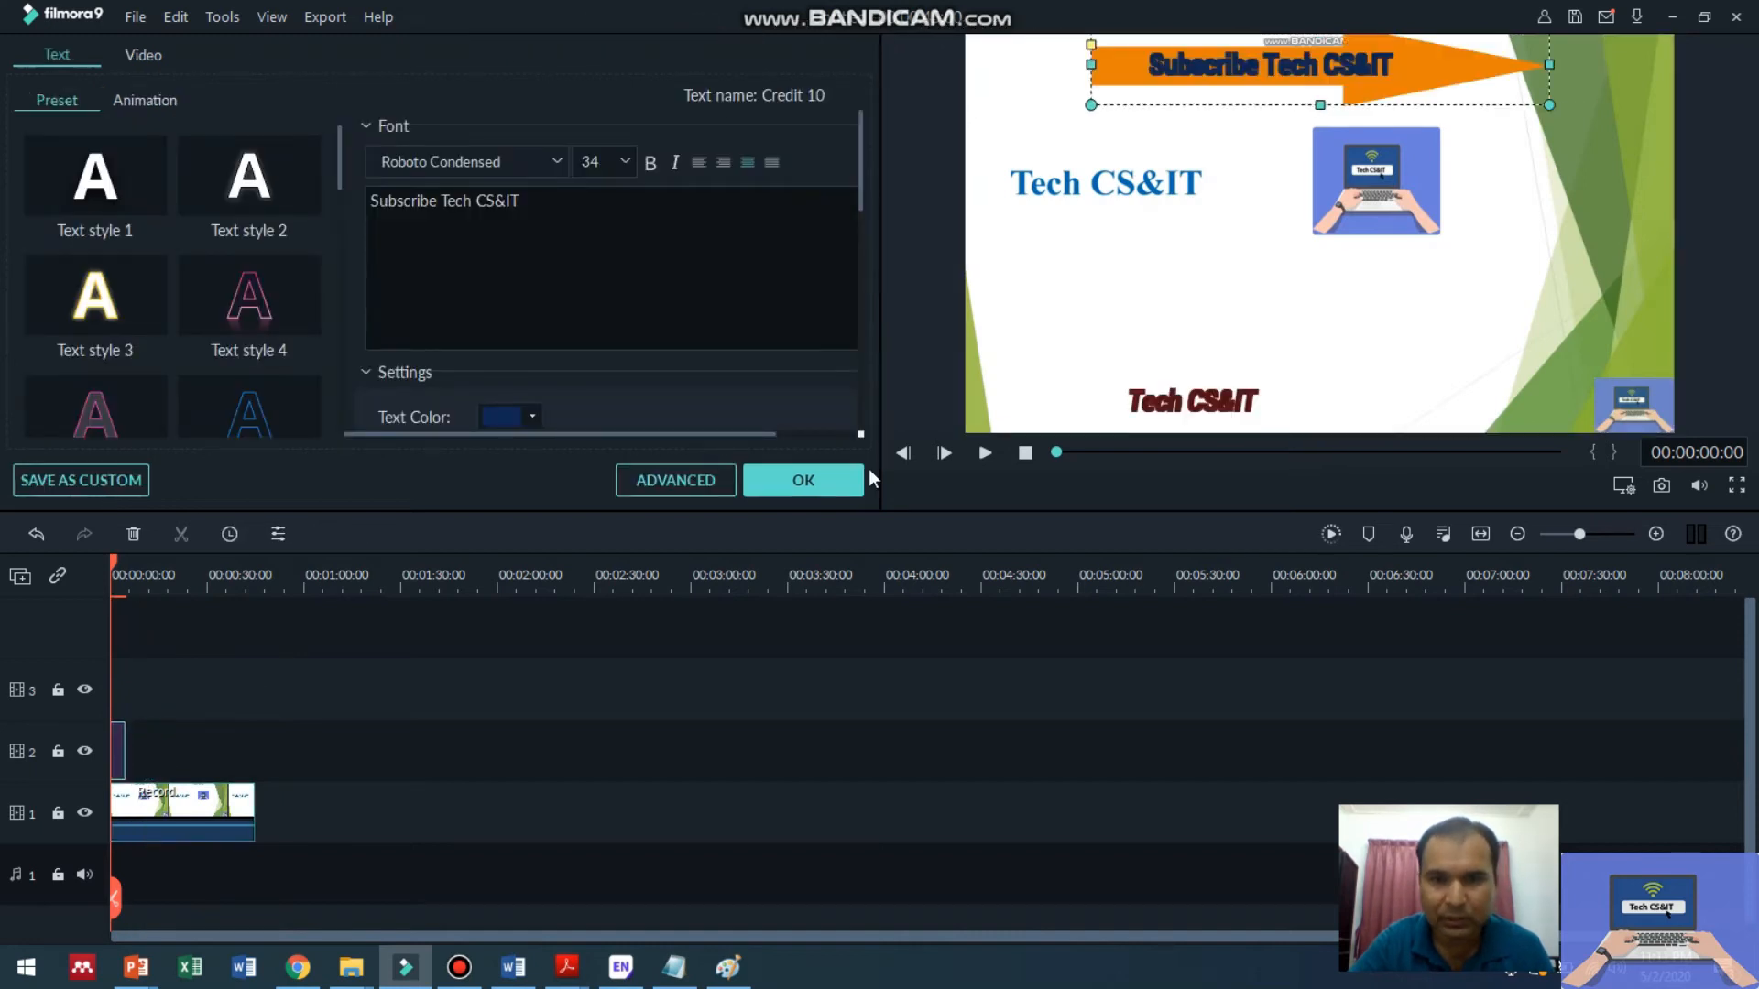
{"action": "left_click", "coordinate": [980, 451]}
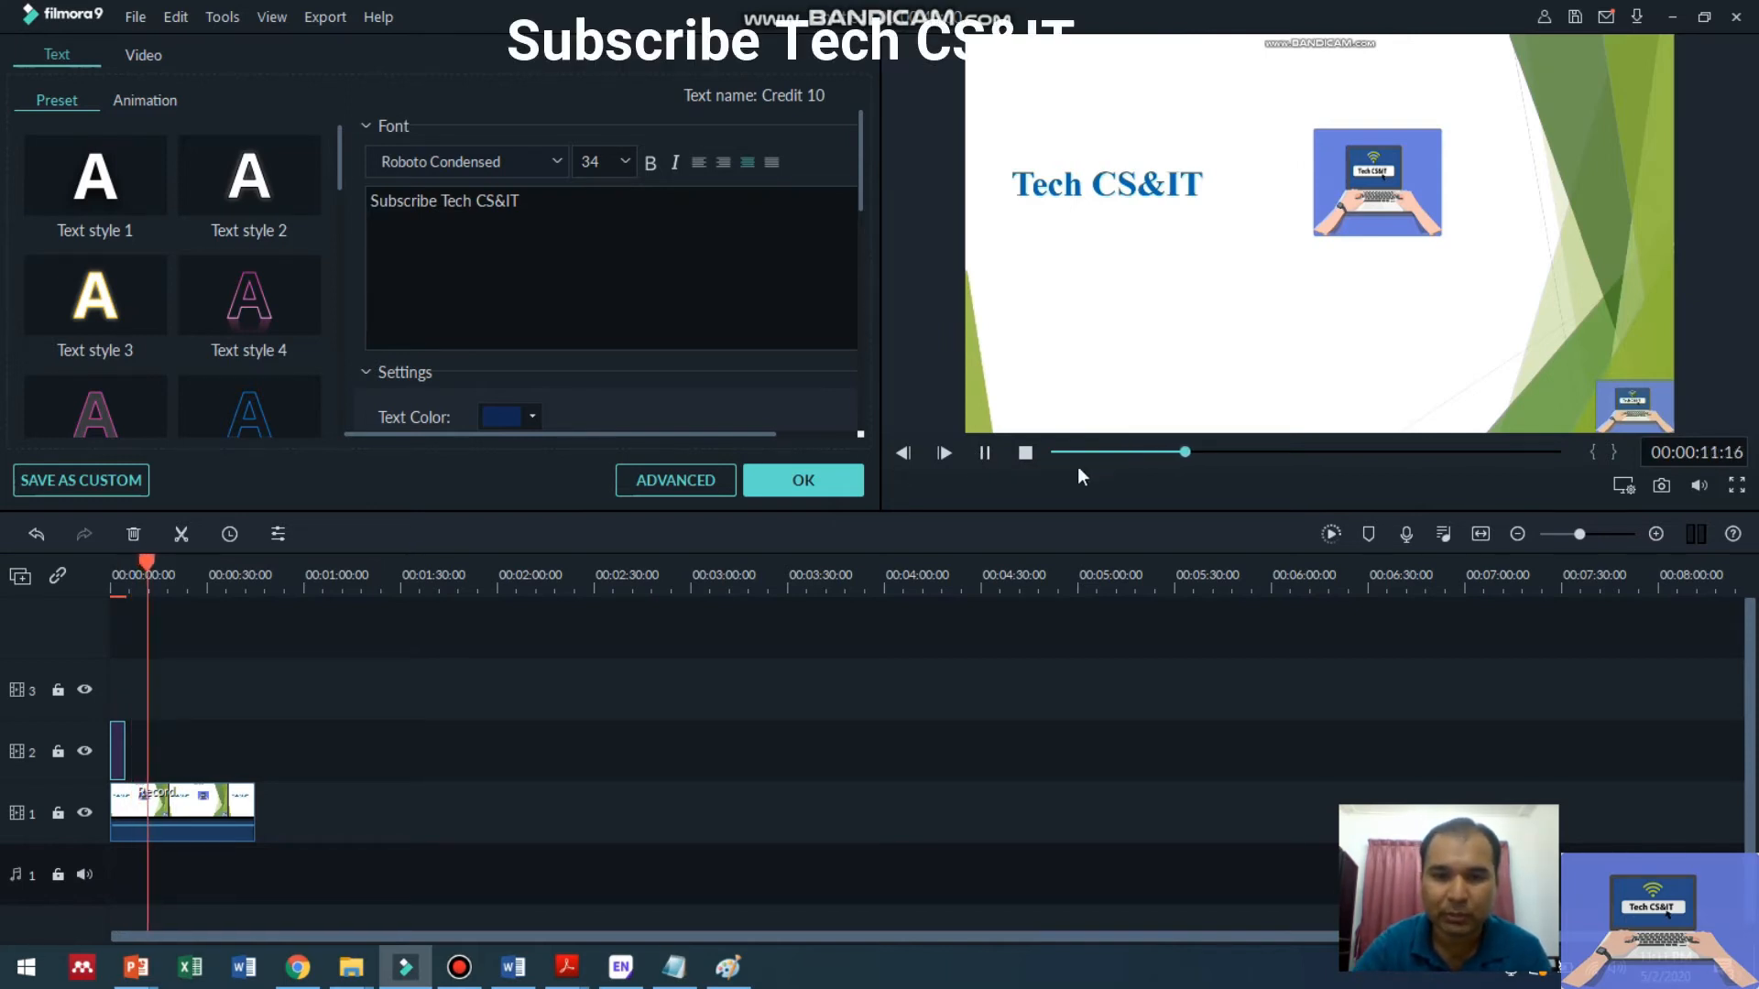
{"action": "left_click", "coordinate": [985, 454]}
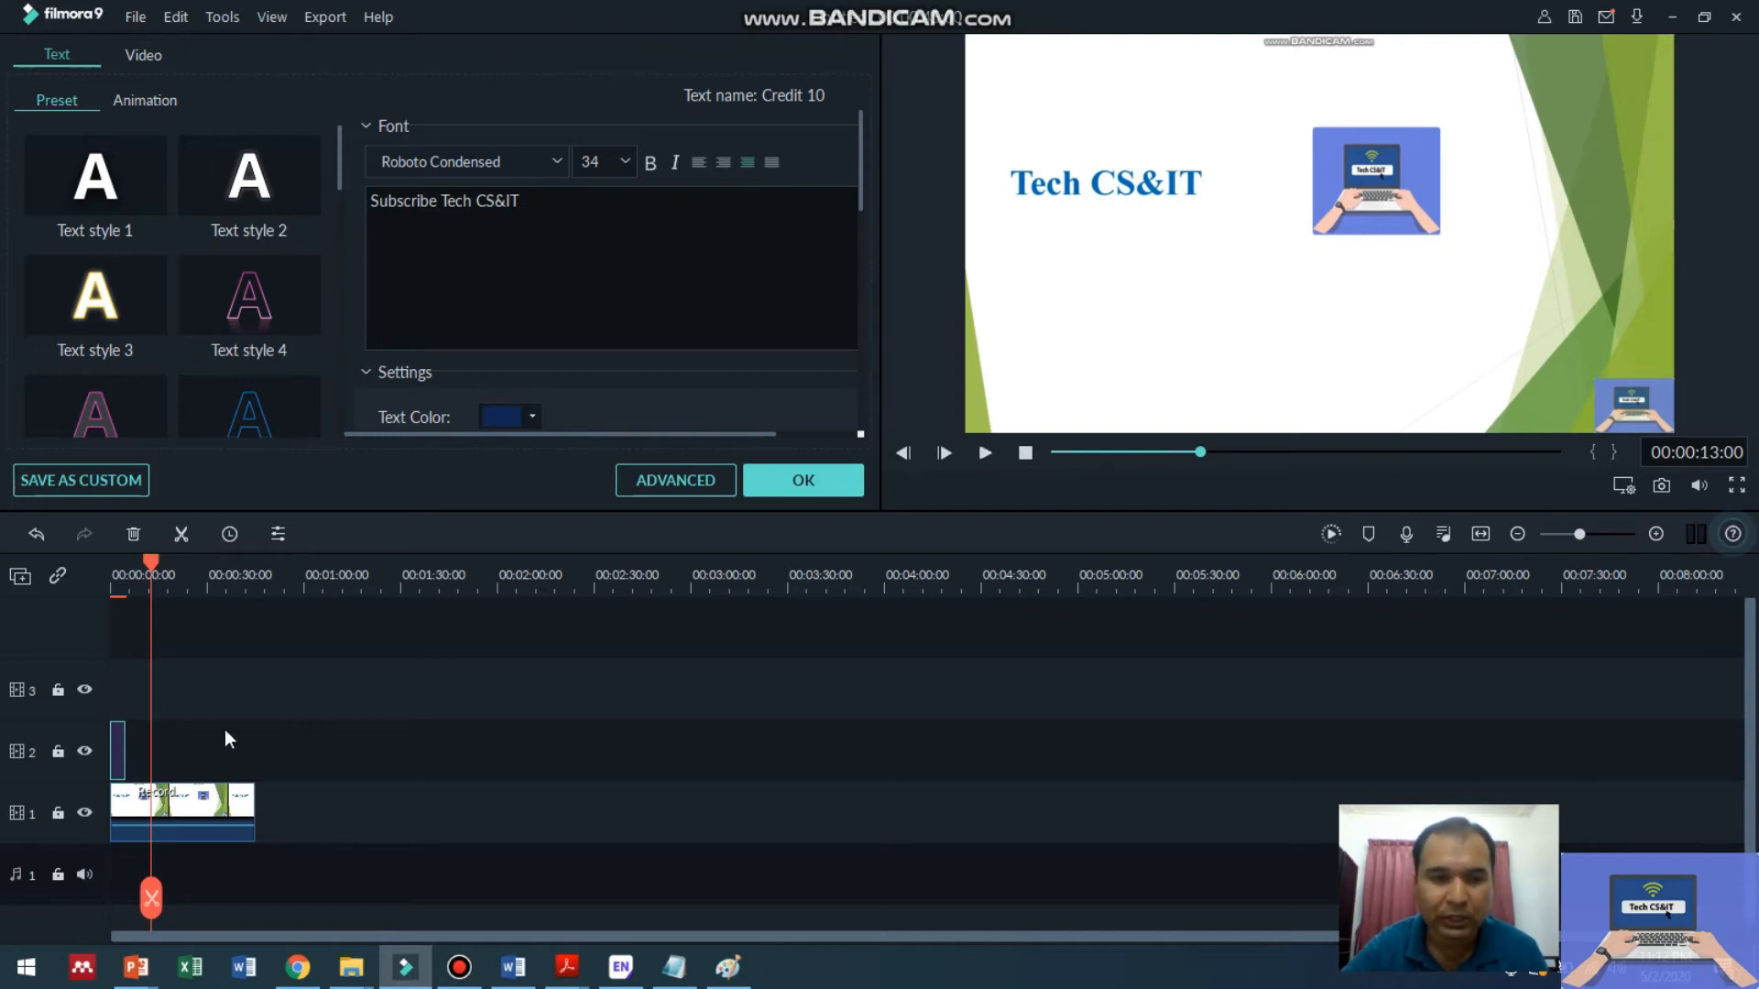
Copy the title clip at the start of track 2 and paste two copies of it at the playhead.
{"action": "right_click", "coordinate": [115, 749]}
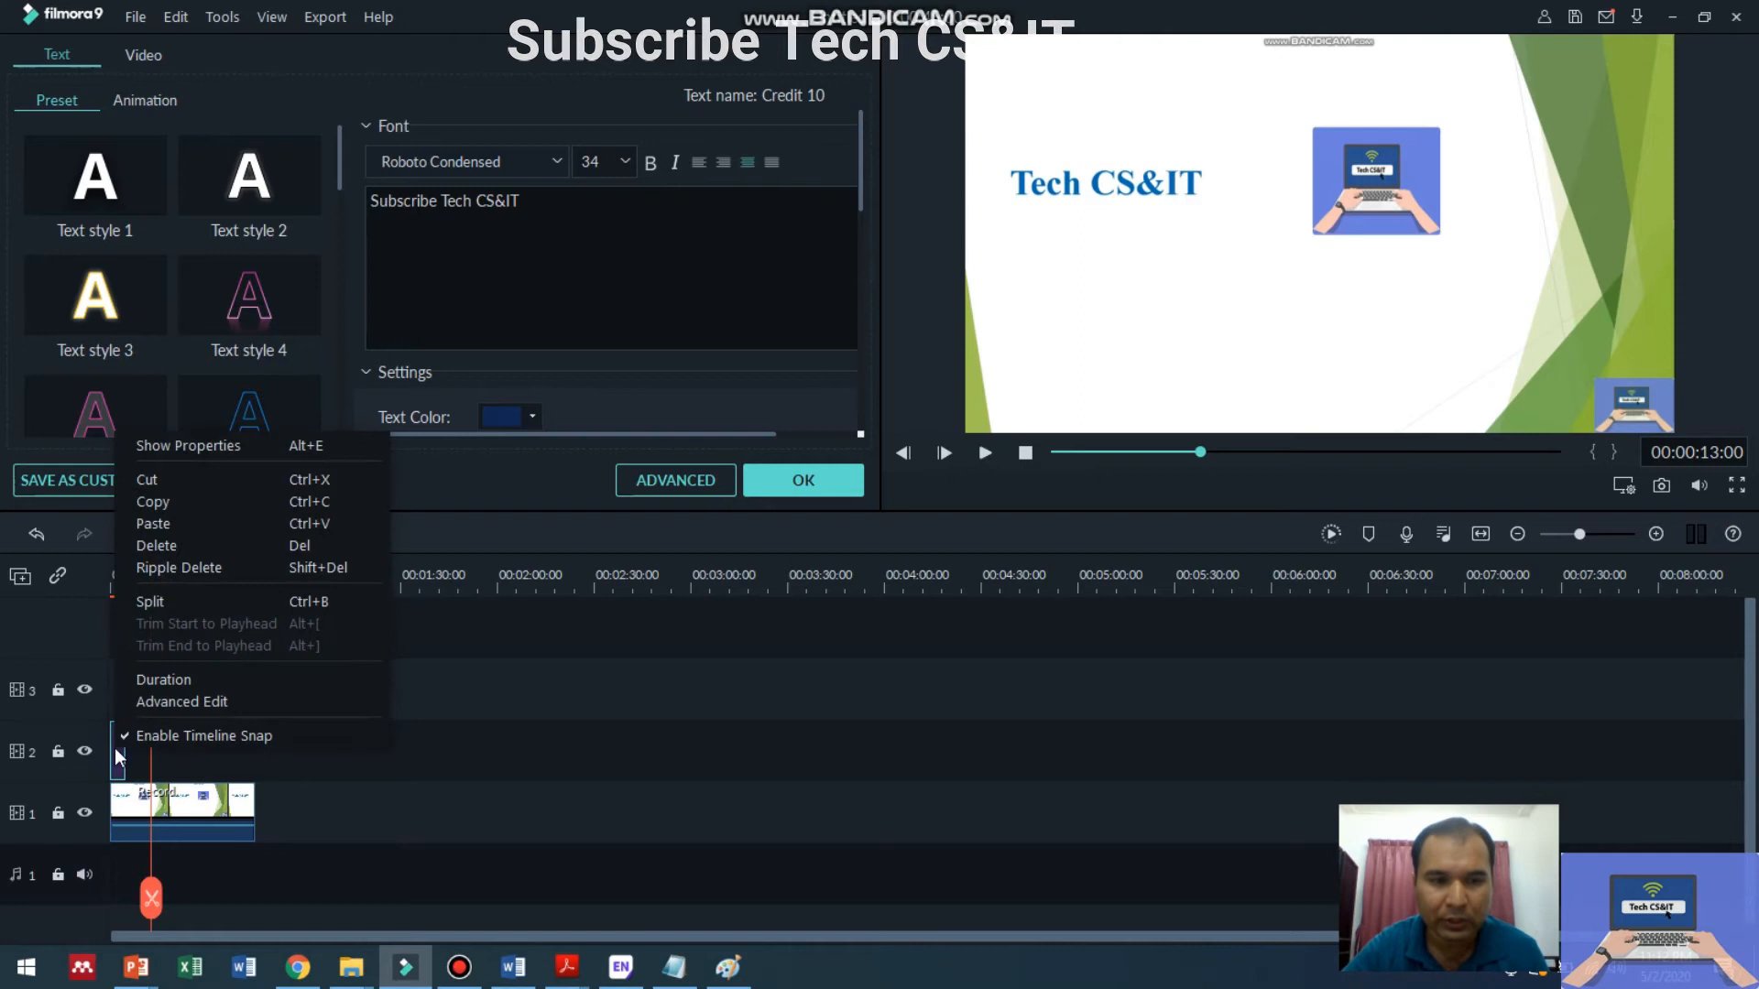
{"action": "left_click", "coordinate": [183, 503]}
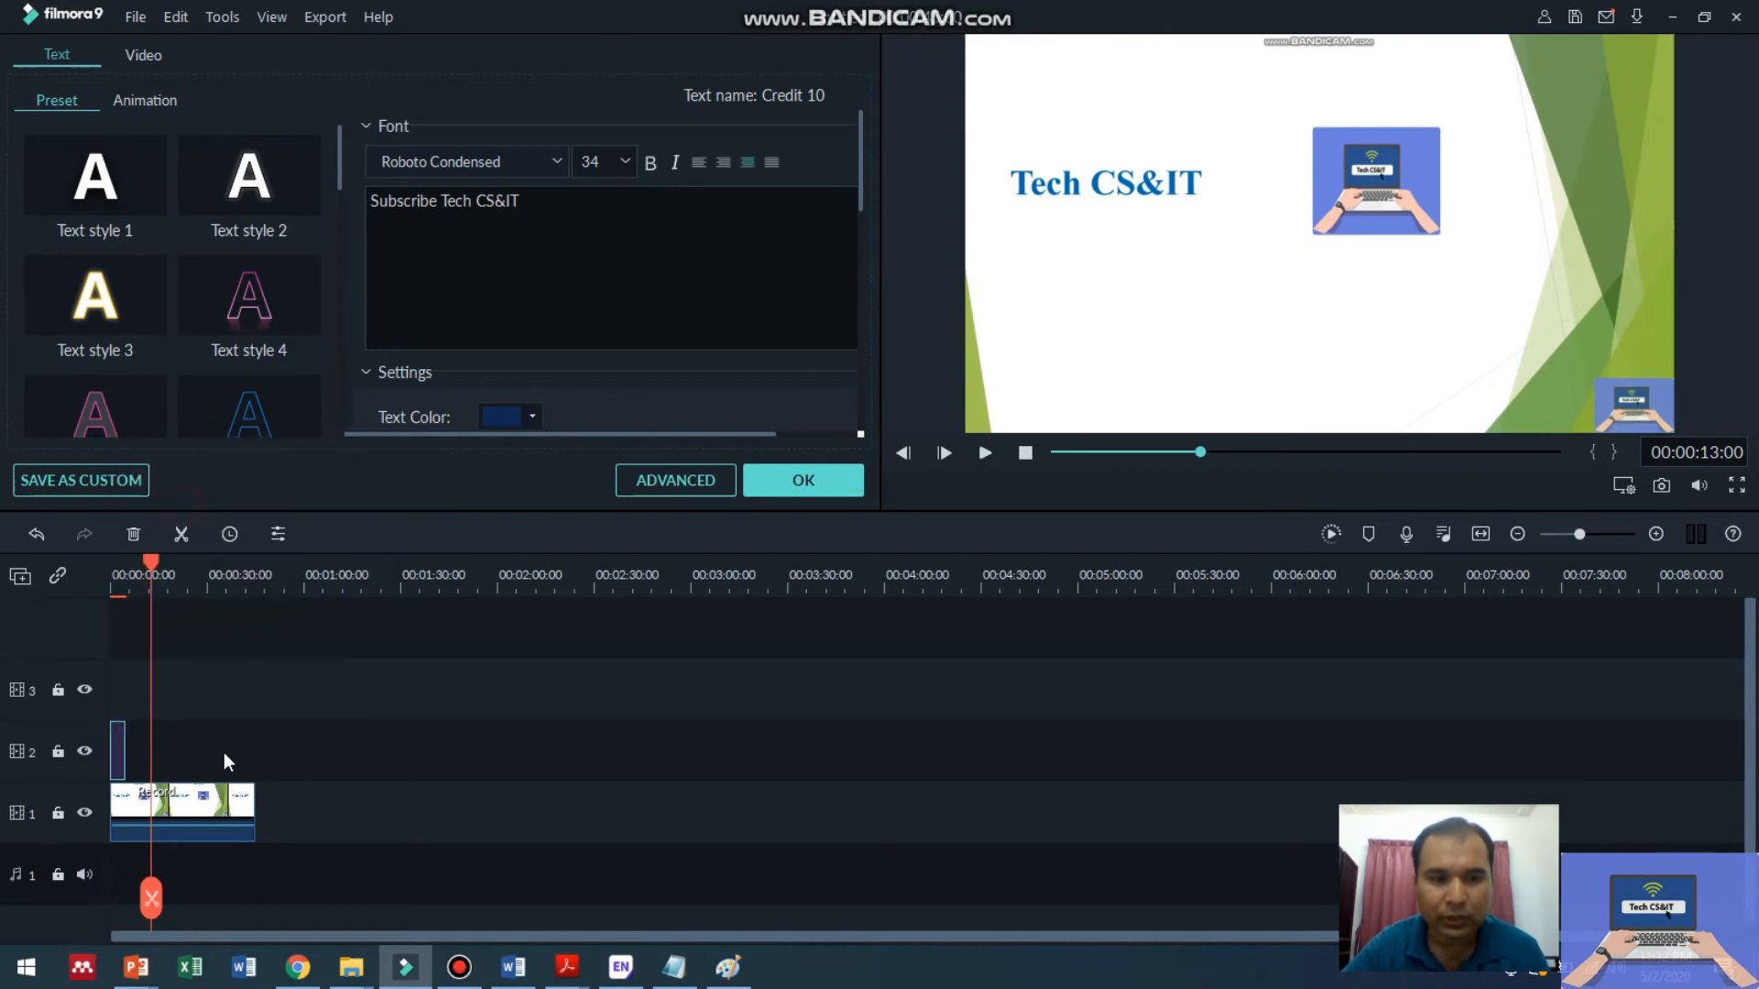
{"action": "right_click", "coordinate": [224, 751]}
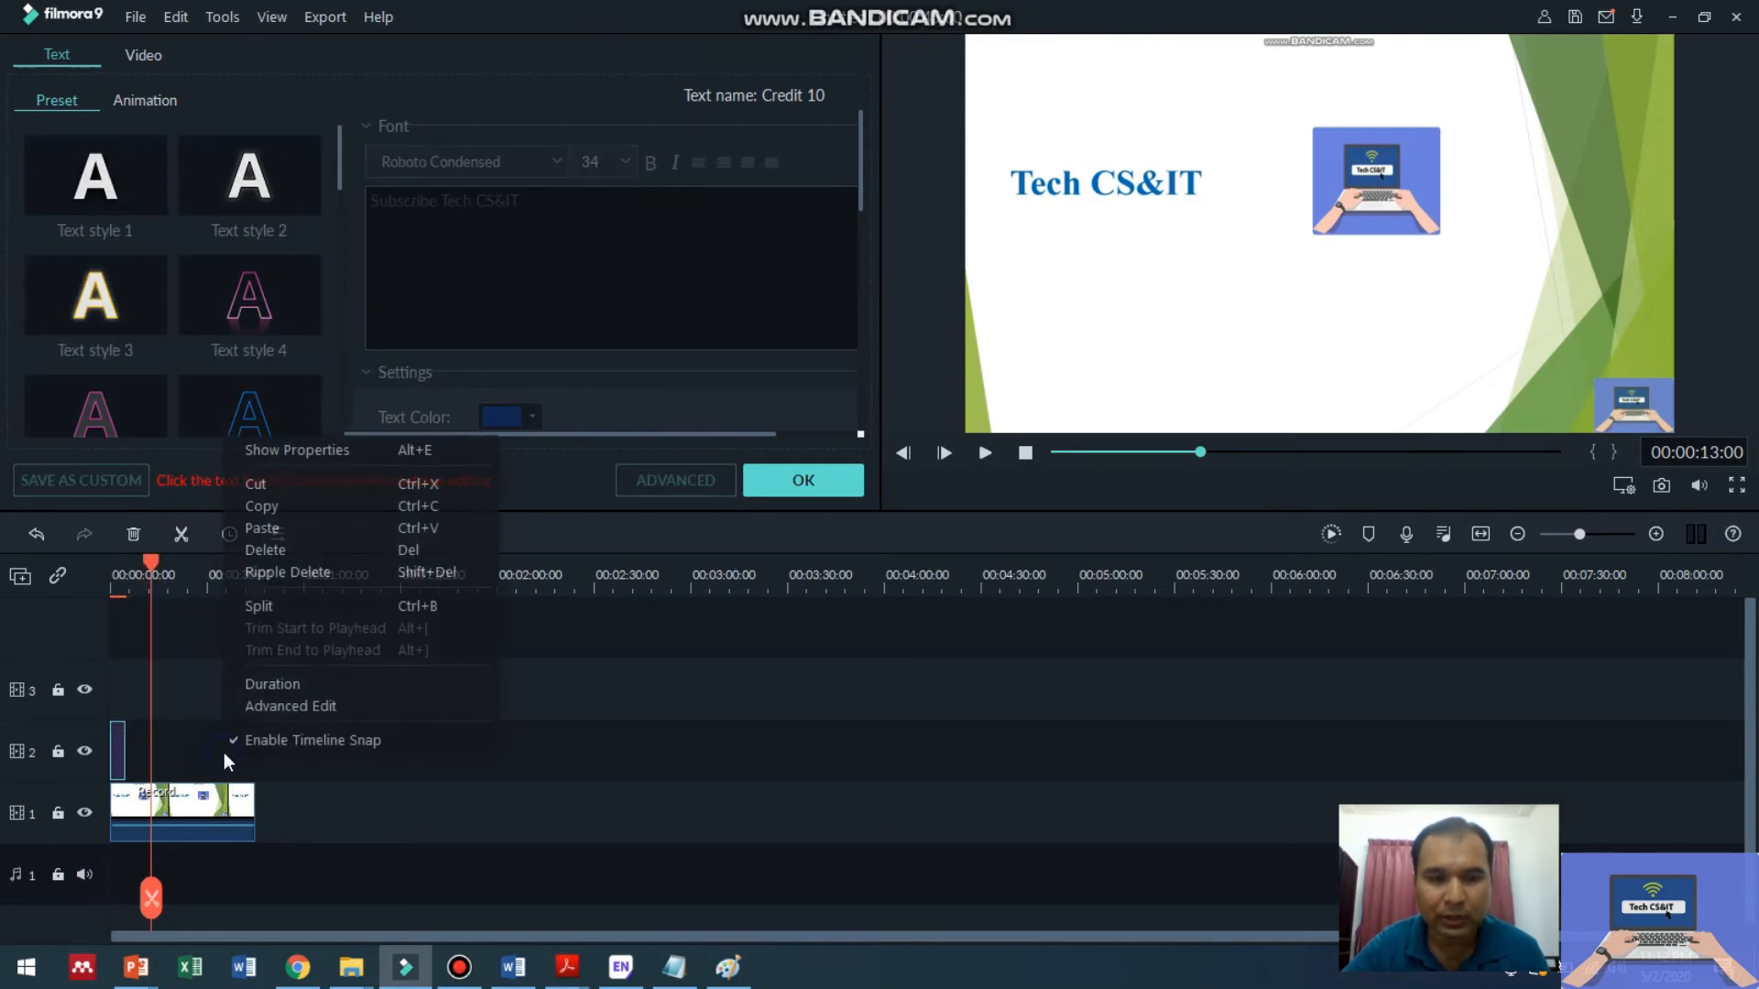
{"action": "left_click", "coordinate": [256, 531]}
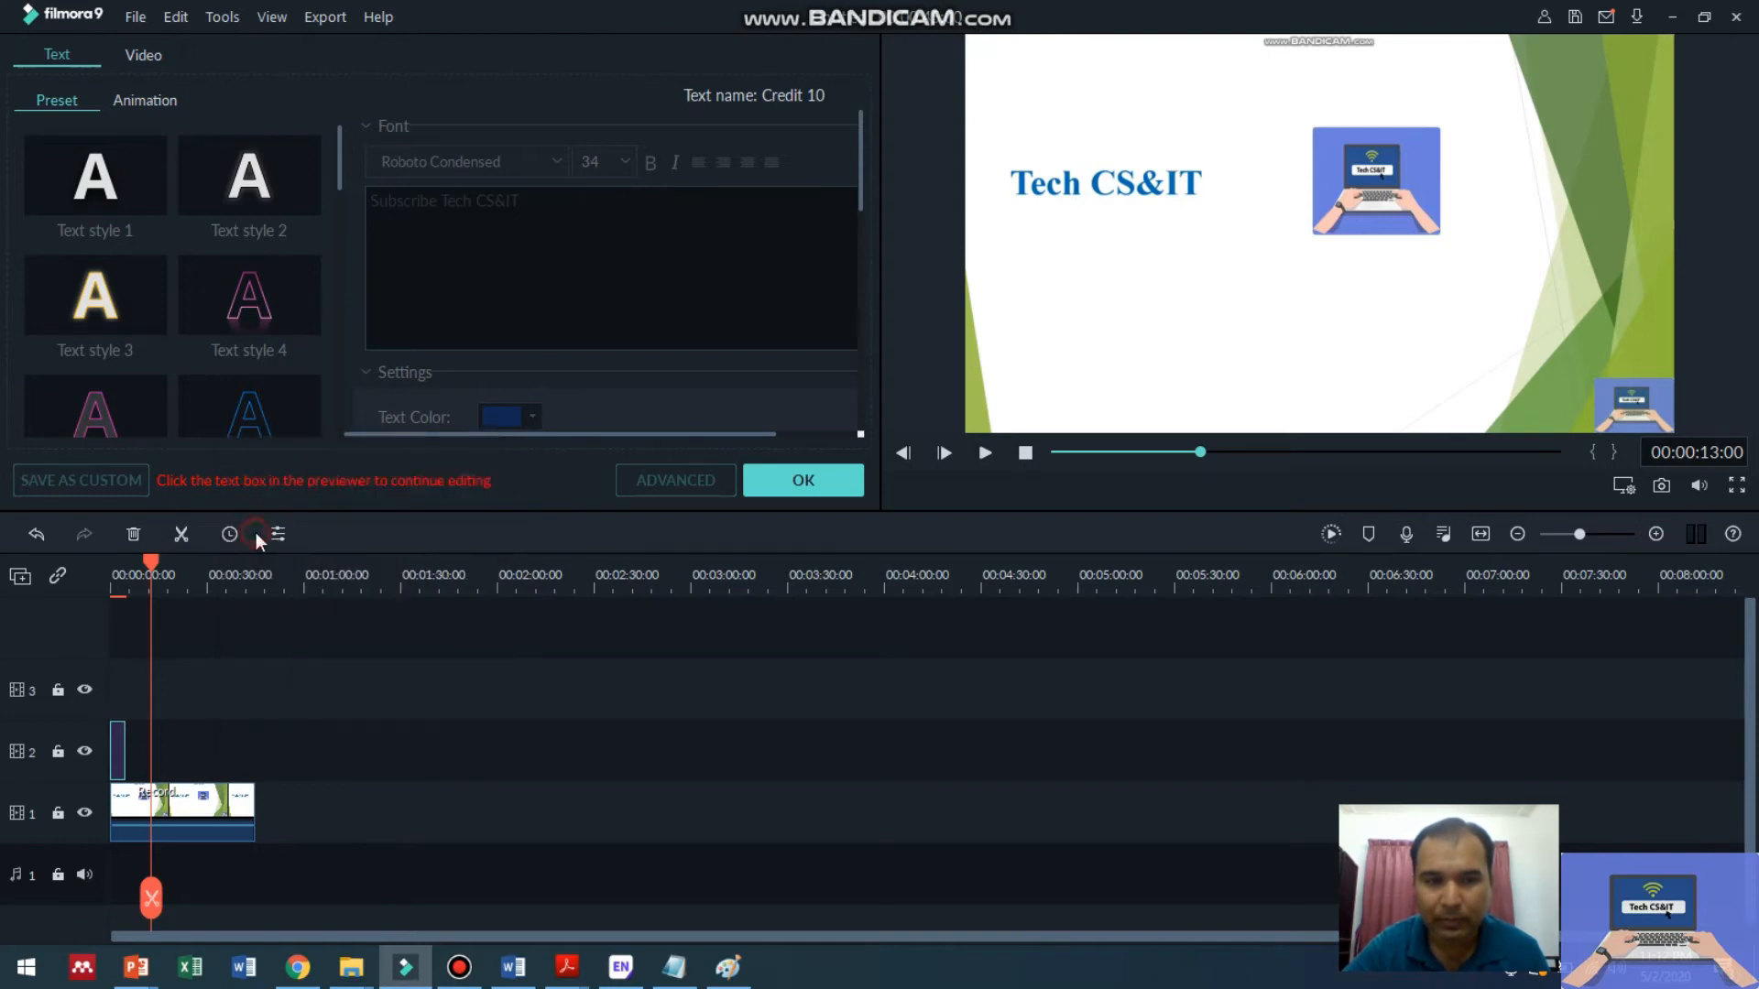
{"action": "right_click", "coordinate": [223, 750]}
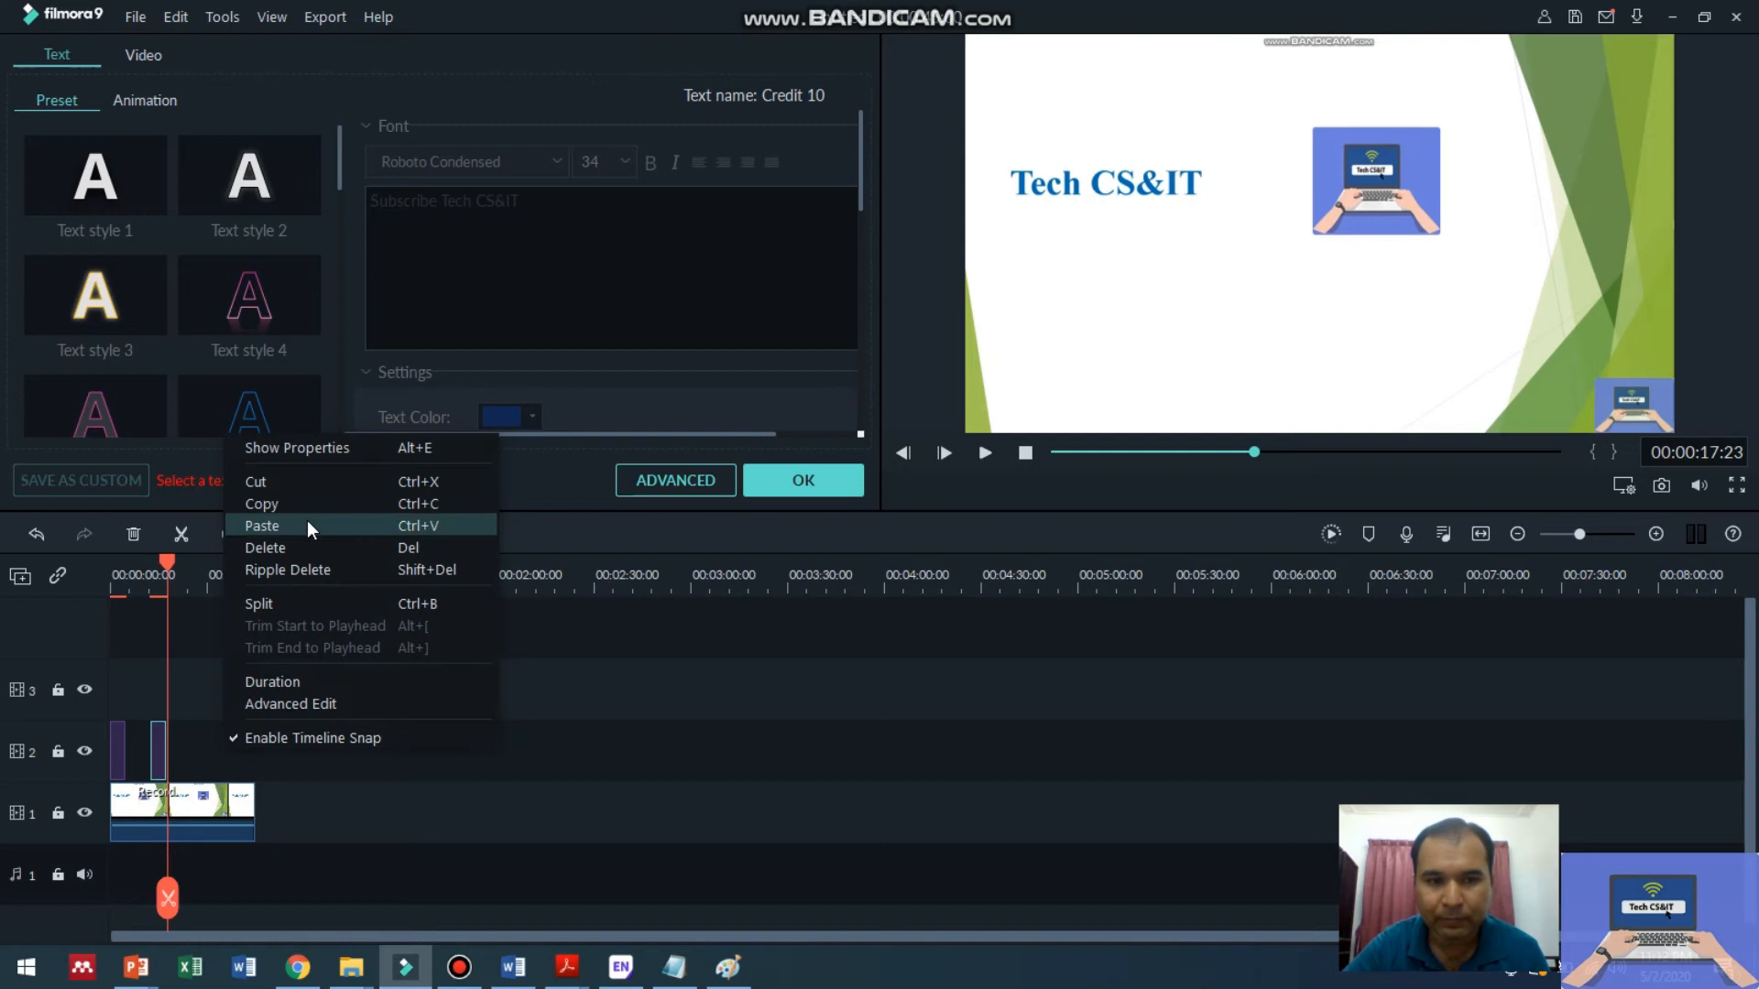
{"action": "left_click", "coordinate": [306, 525]}
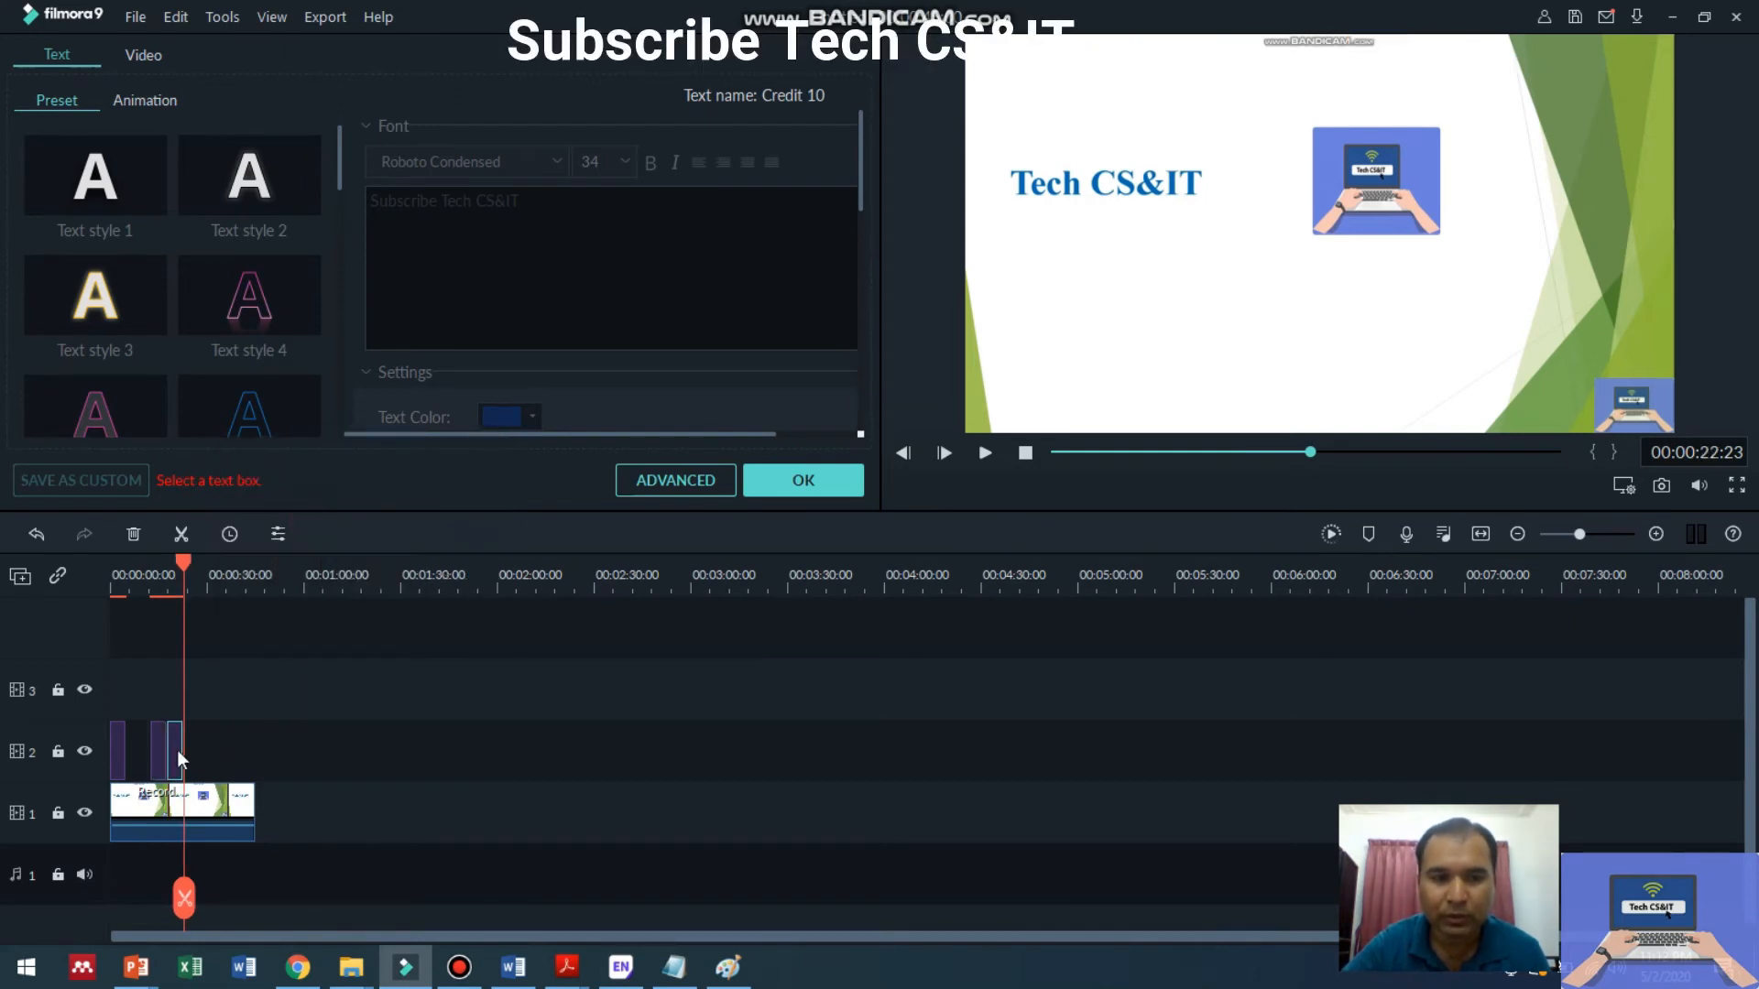
Move the two pasted title copies to just past 00:00:30 and the Record clip's end, play the video, and confirm the text settings.
{"action": "left_click_drag", "start_coordinate": [175, 752], "coordinate": [244, 761]}
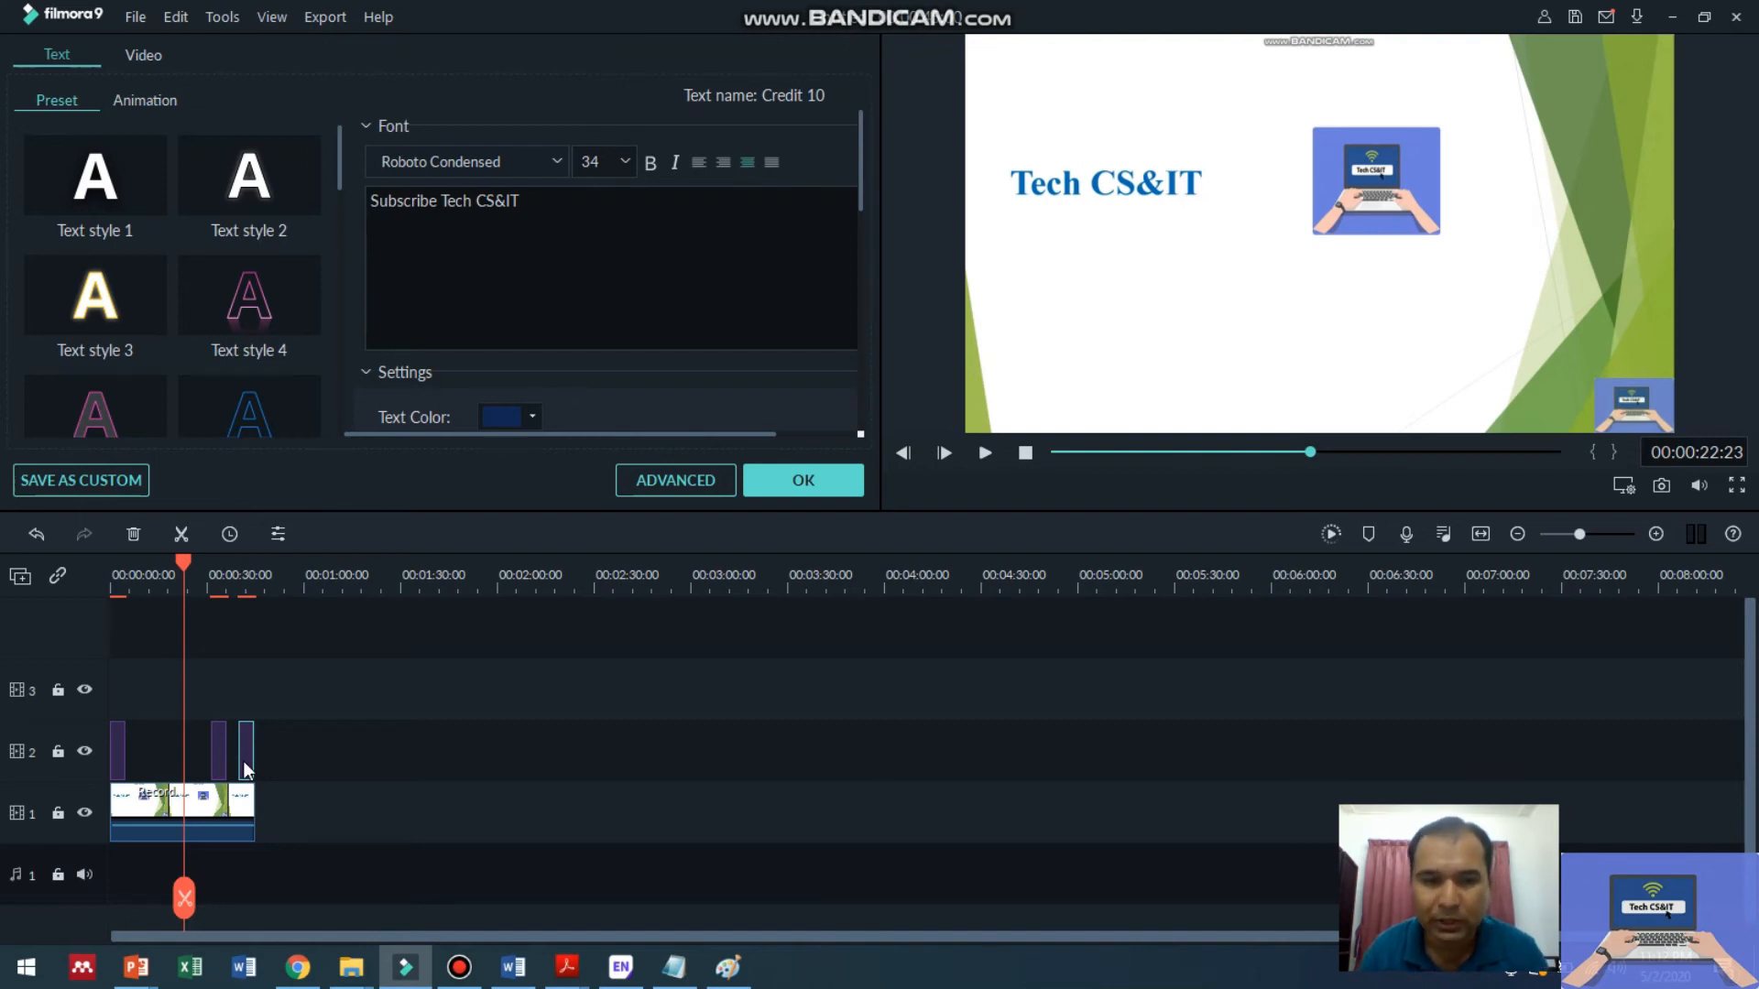
{"action": "left_click", "coordinate": [988, 453]}
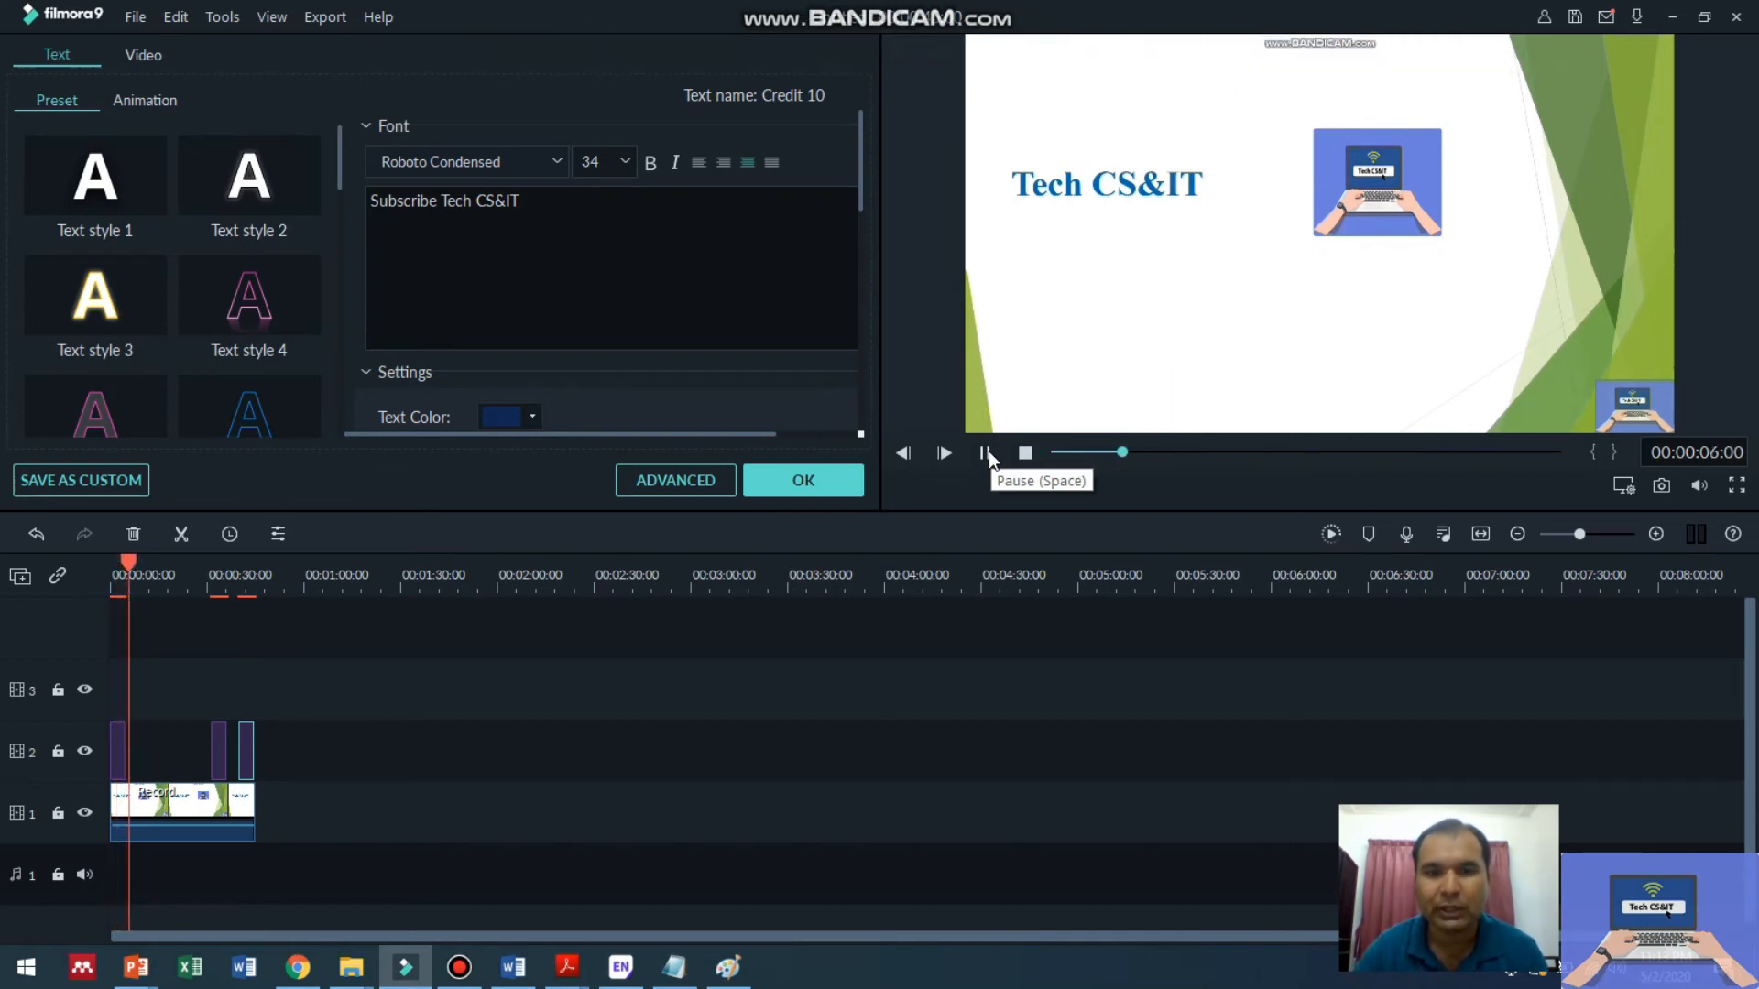
{"action": "left_click", "coordinate": [830, 482]}
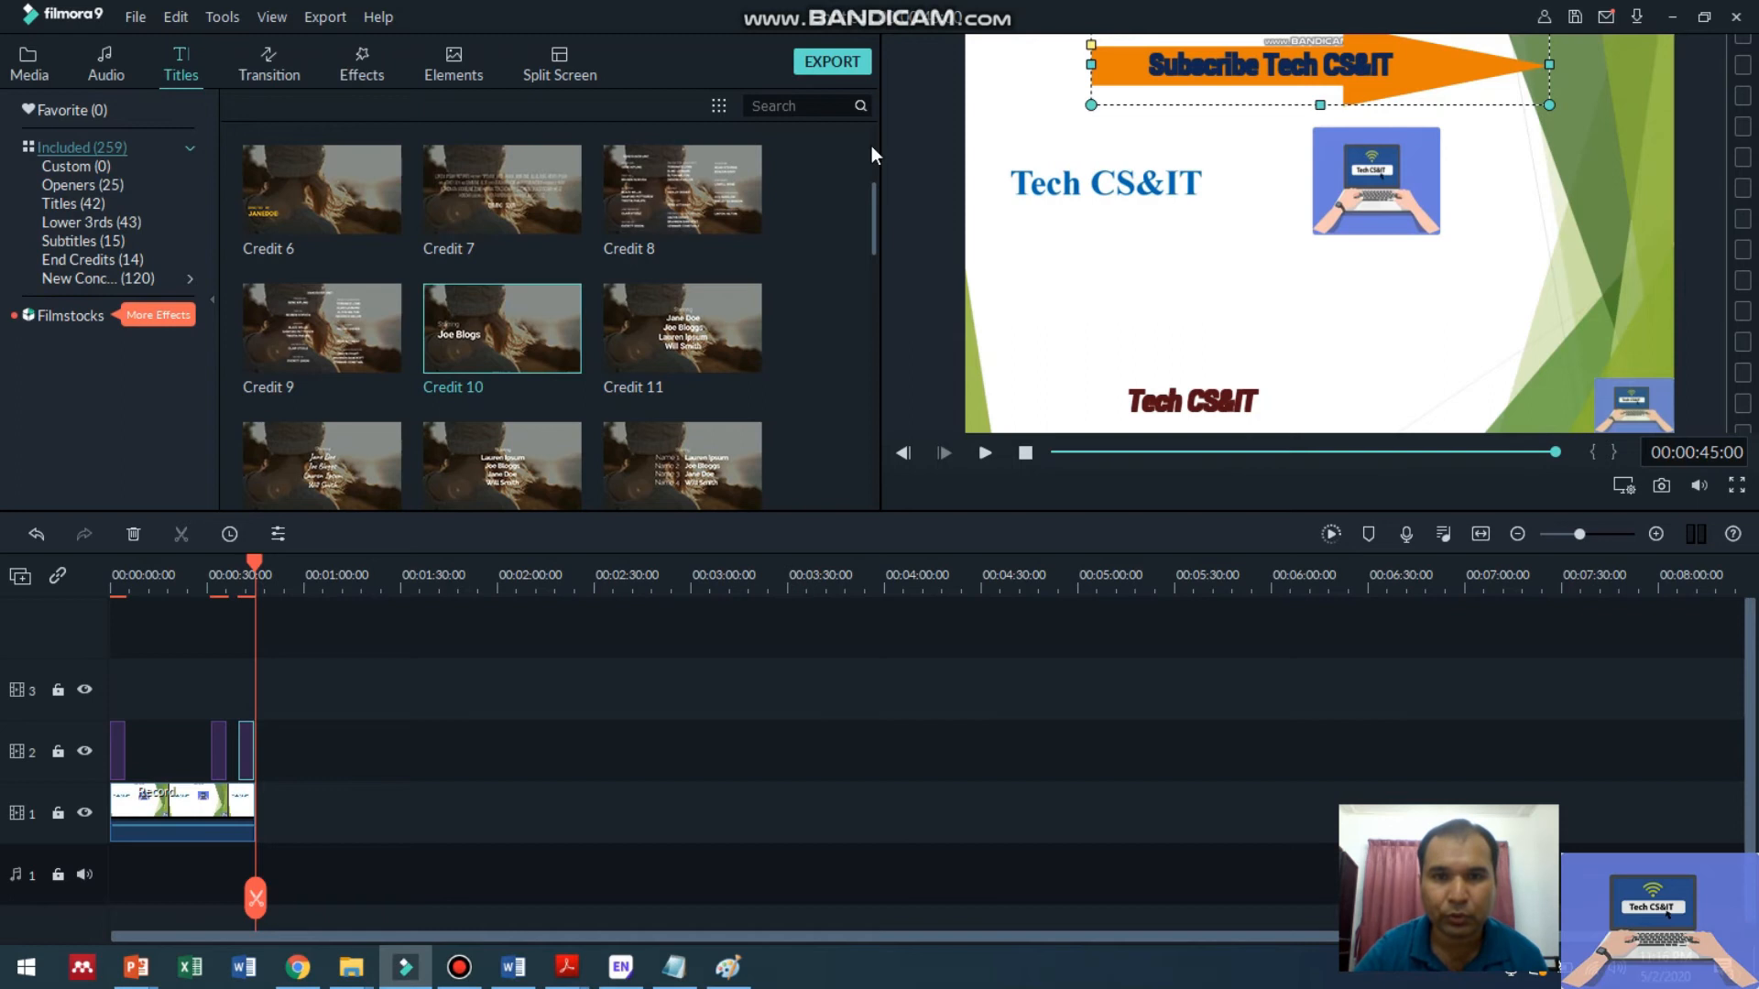
Export the project to the computer as an MP4 file named abcd.
{"action": "left_click", "coordinate": [828, 60]}
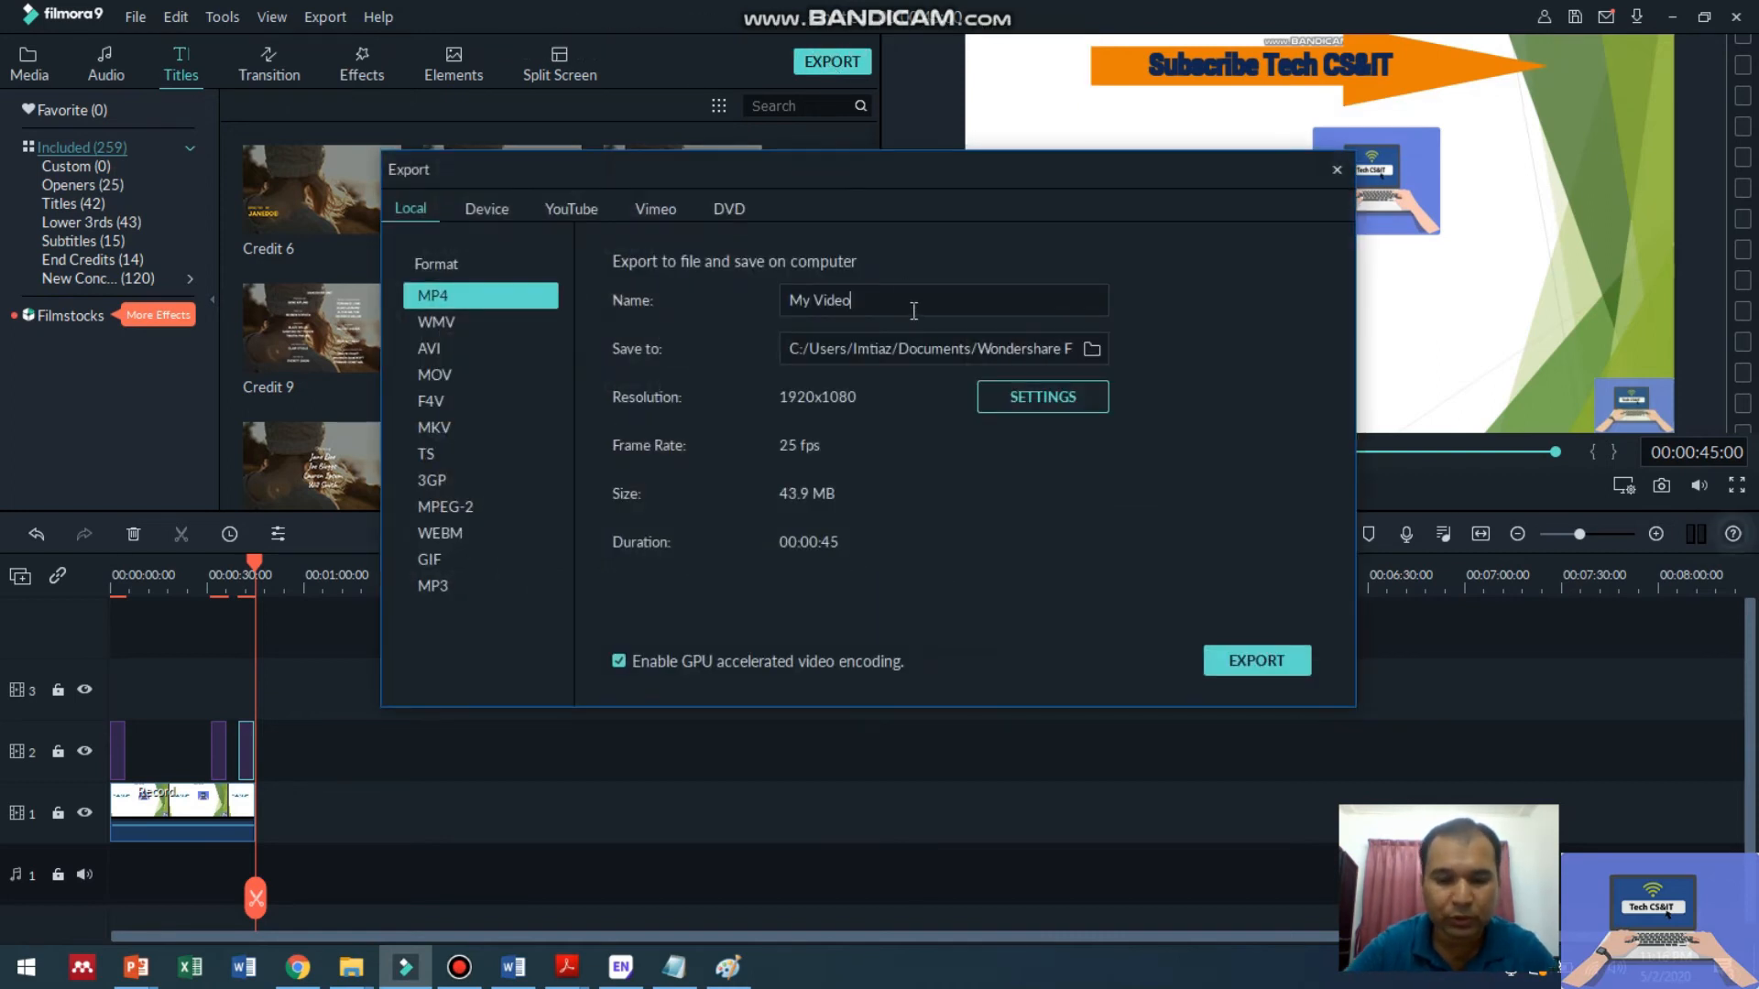
{"action": "key", "text": "BackSpace"}
{"action": "key", "text": "BackSpace"}
{"action": "key", "text": "BackSpace"}
{"action": "key", "text": "BackSpace"}
{"action": "key", "text": "BackSpace"}
{"action": "key", "text": "BackSpace"}
{"action": "key", "text": "BackSpace"}
{"action": "key", "text": "BackSpace"}
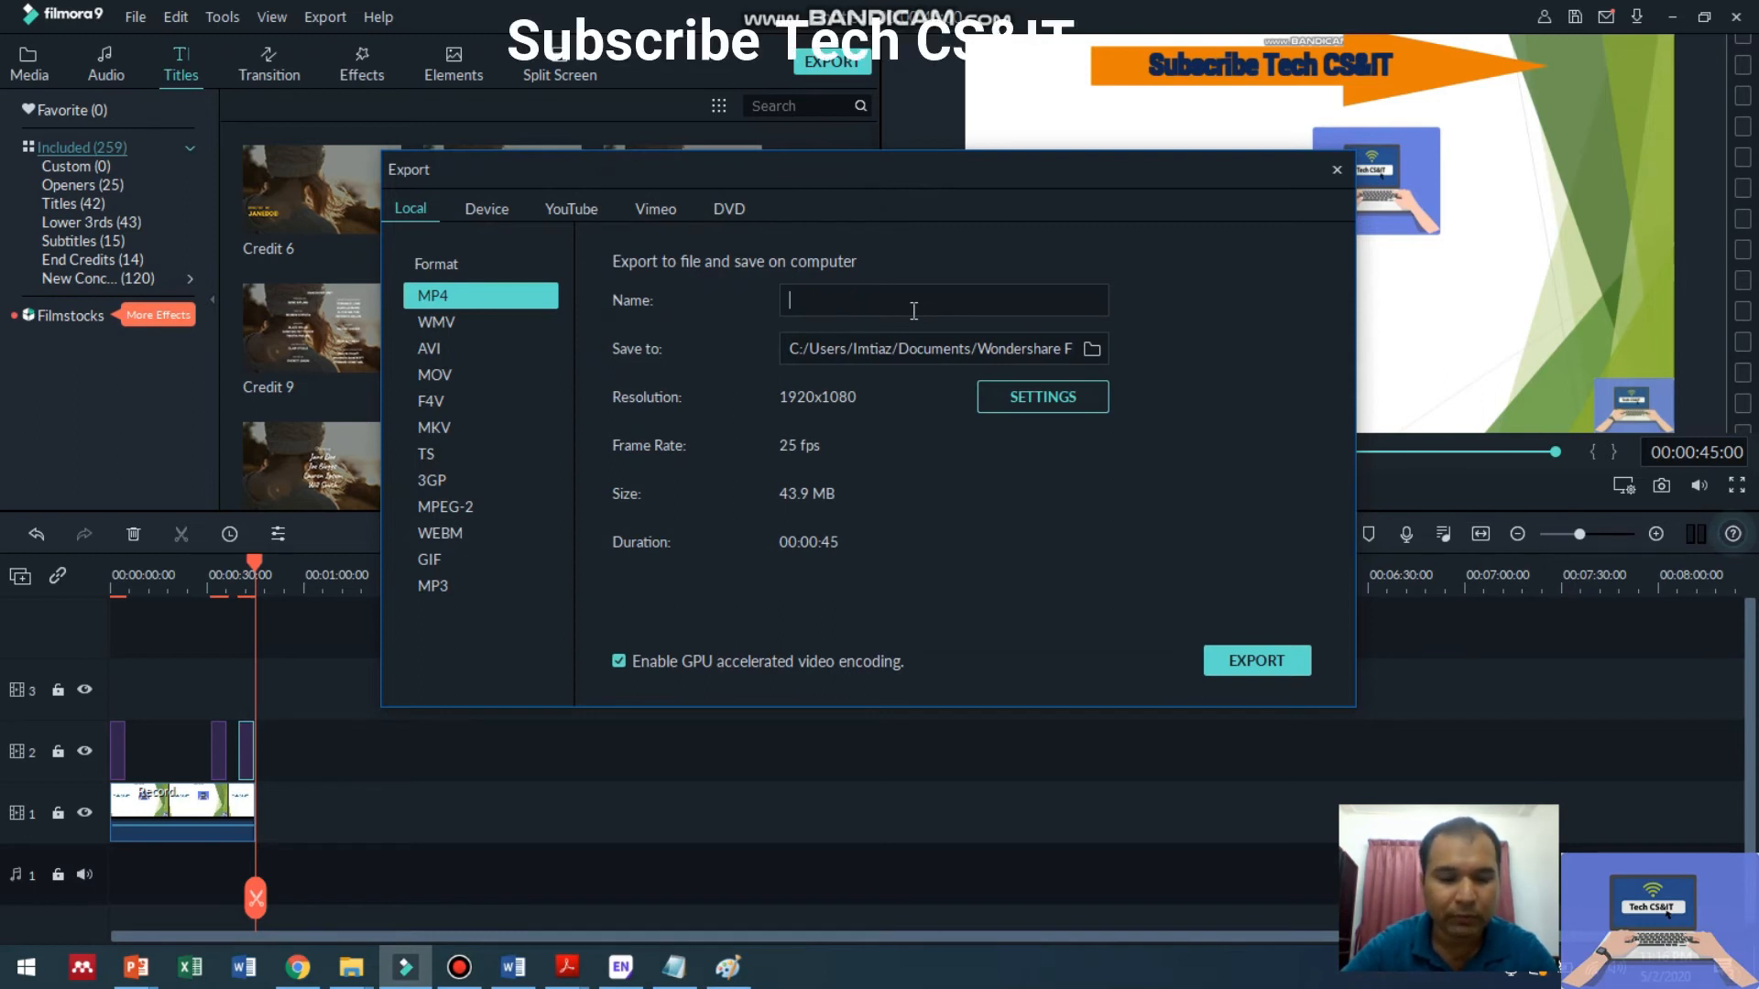
{"action": "type", "text": "b"}
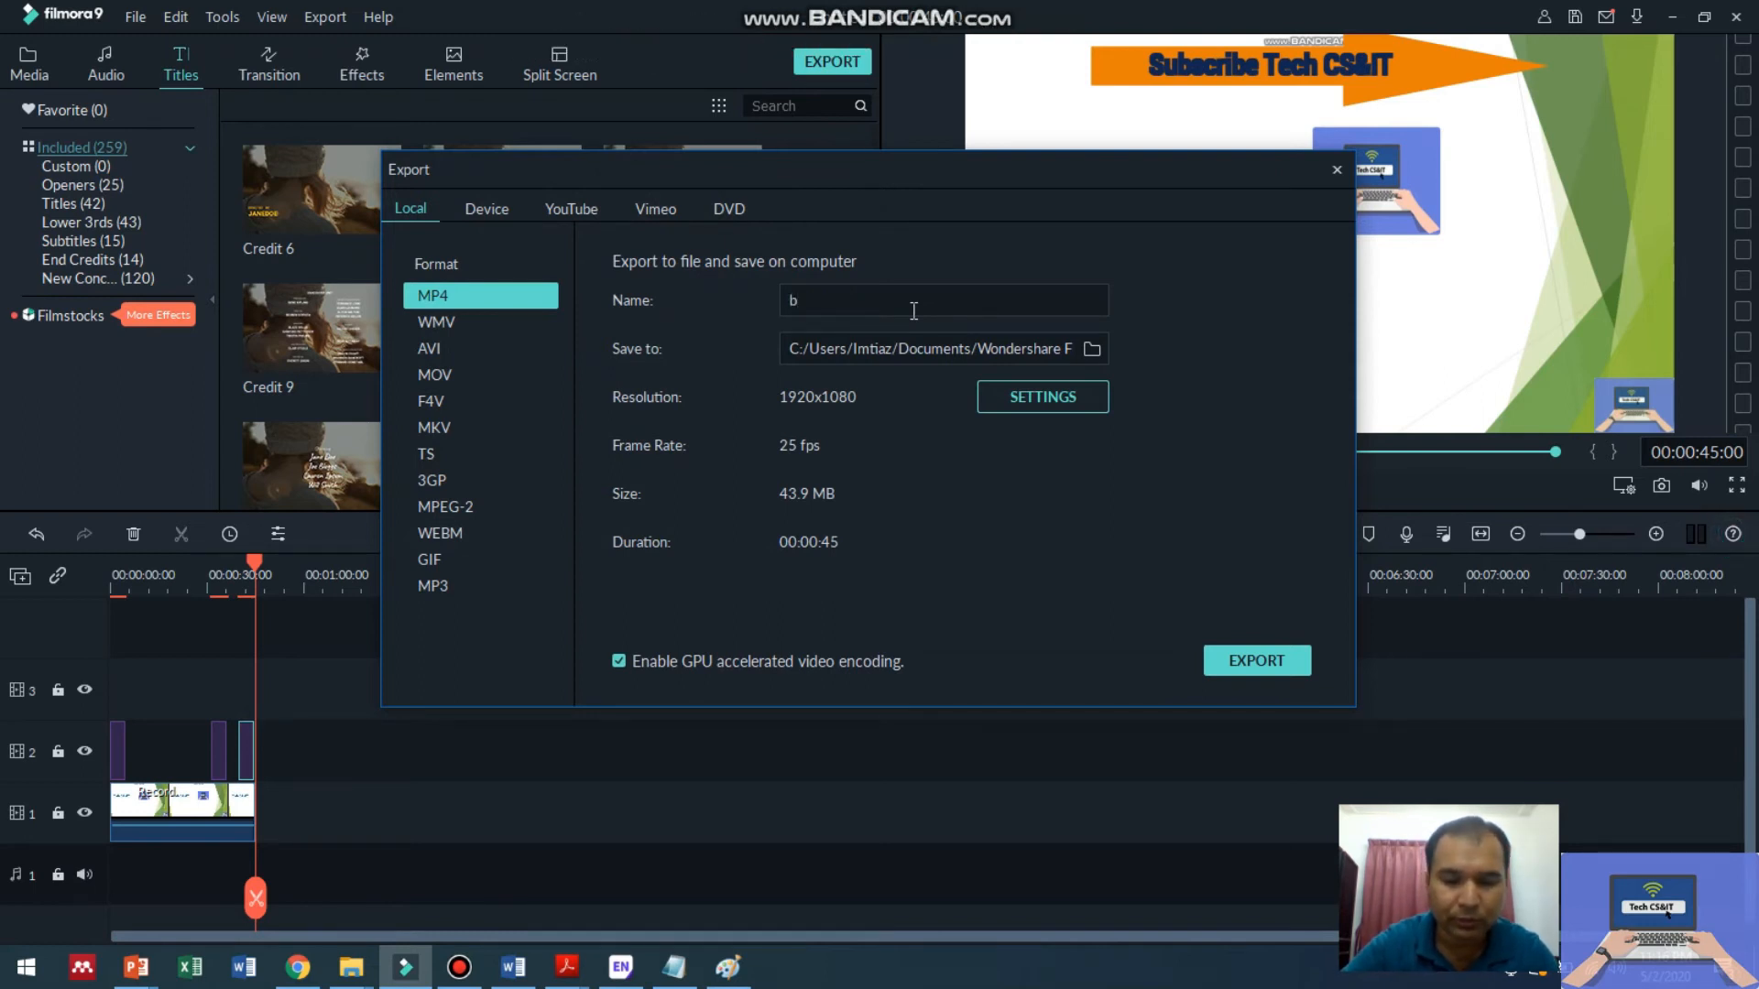
{"action": "type", "text": "bcd"}
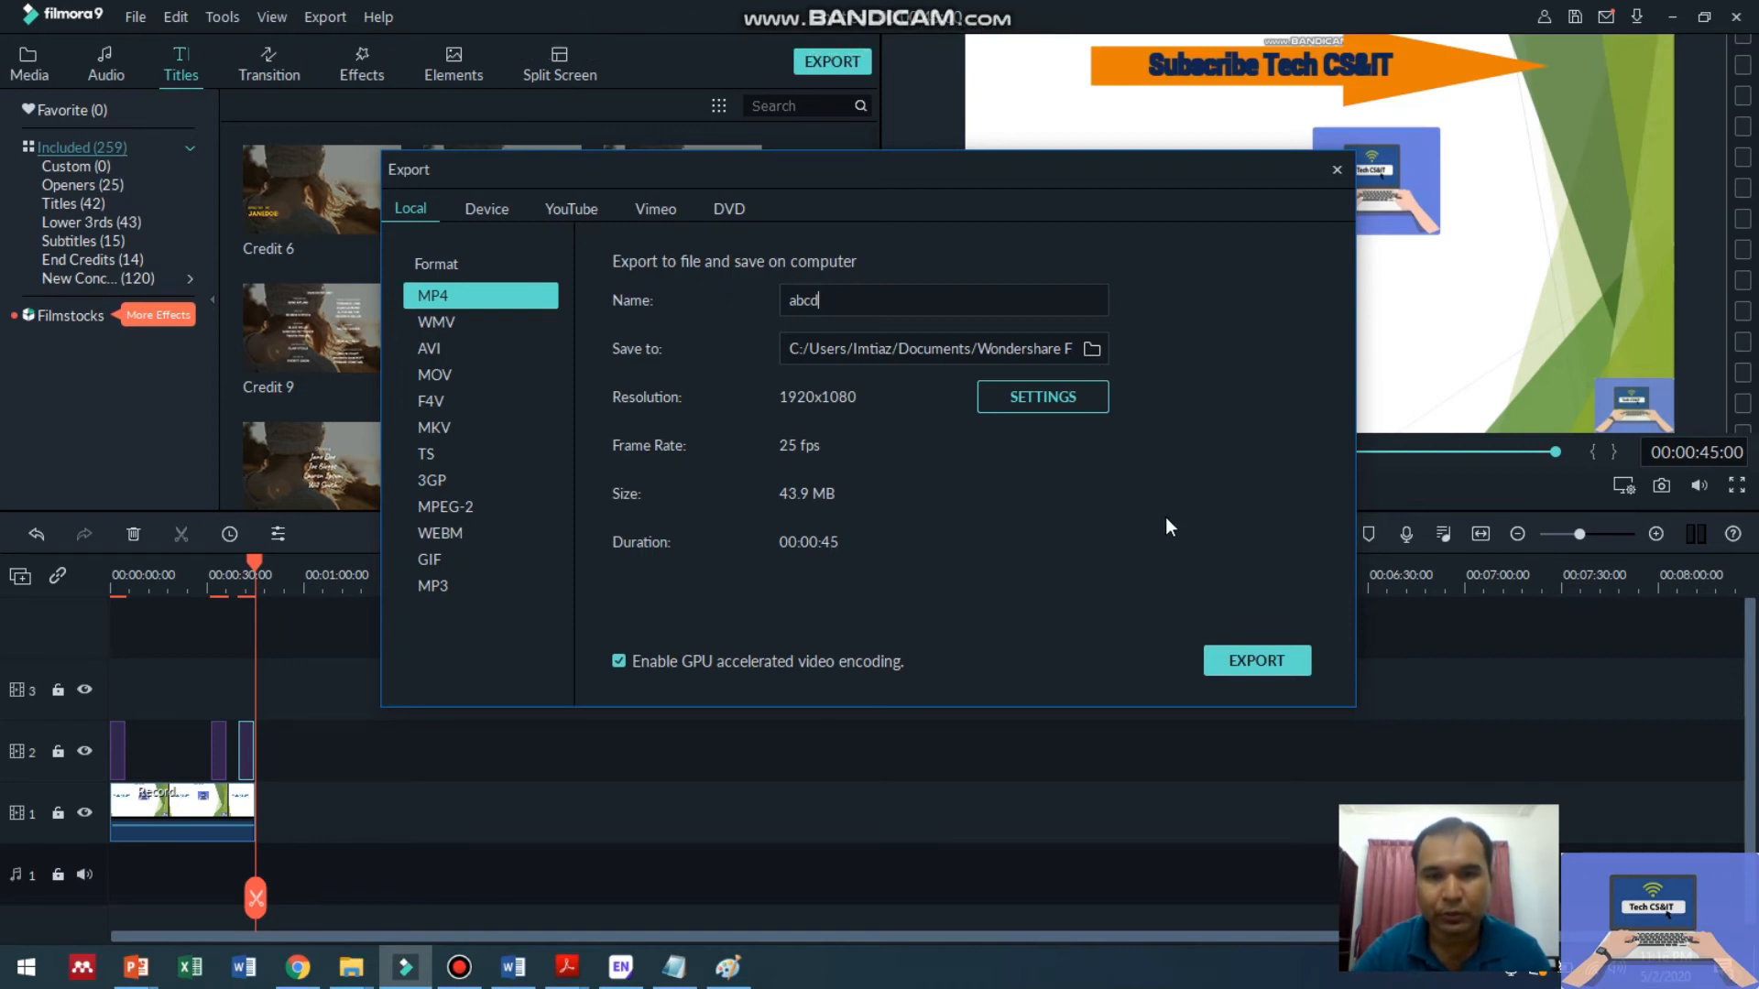
{"action": "left_click", "coordinate": [1228, 662]}
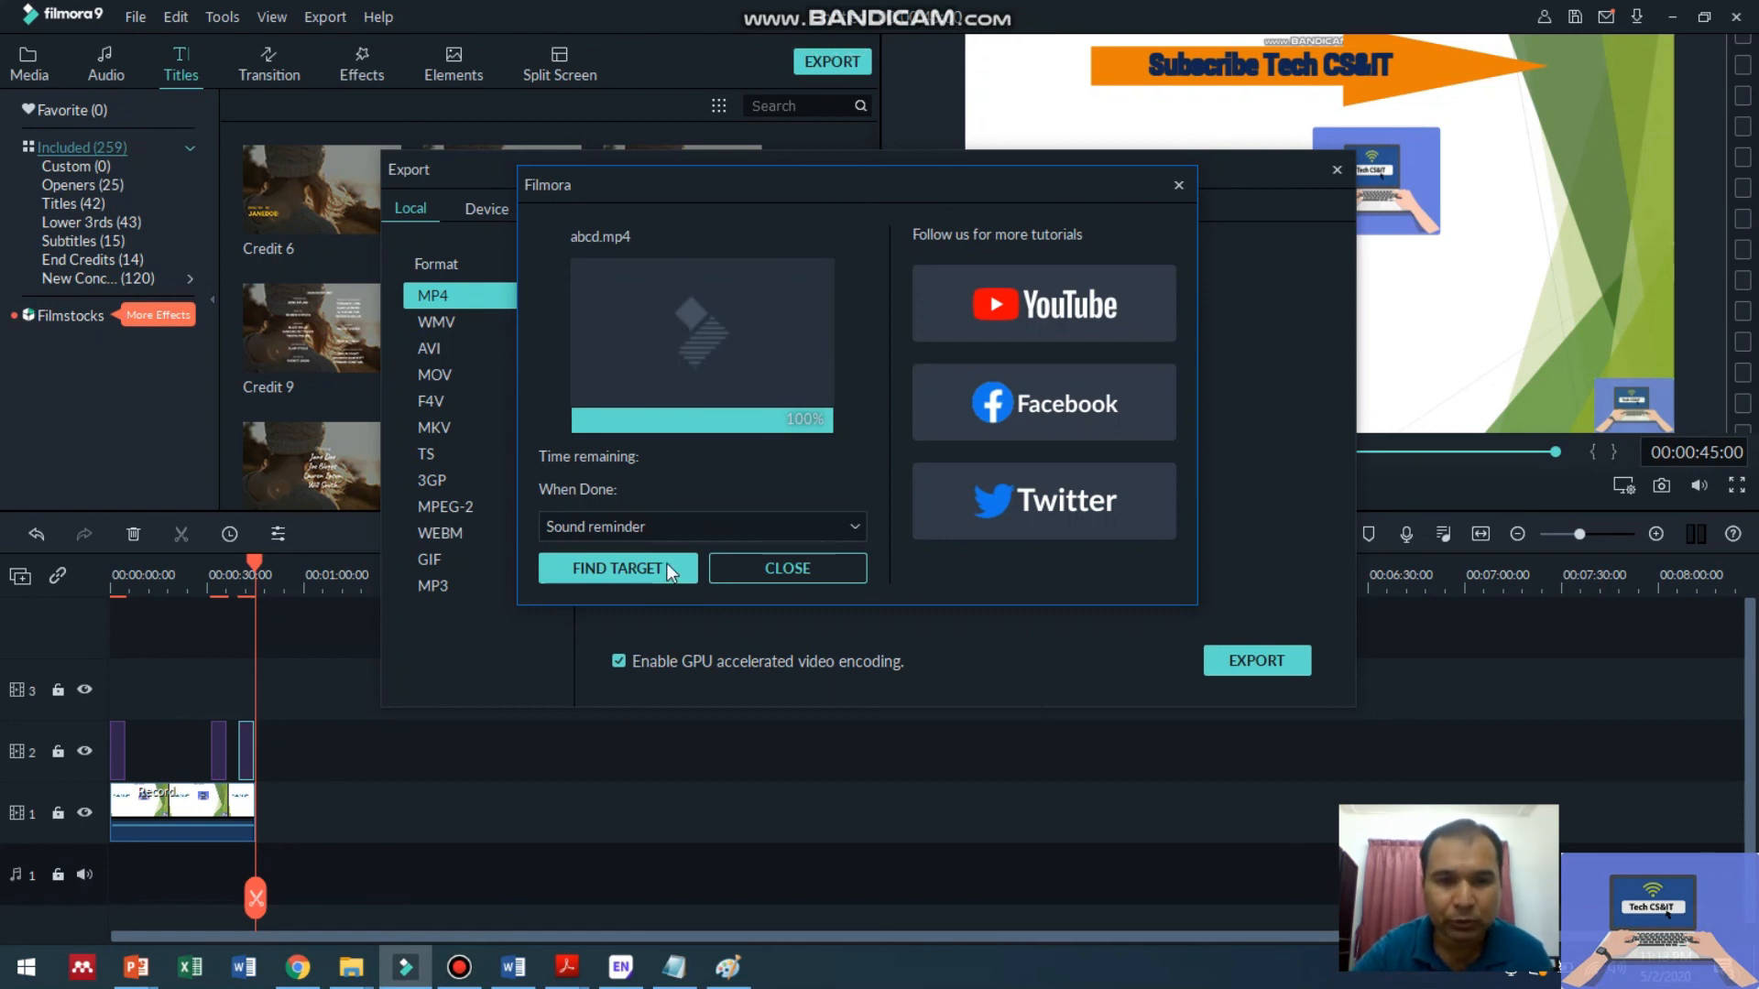
Open the exported file's output folder and play the abcd video in VLC media player.
{"action": "left_click", "coordinate": [638, 567]}
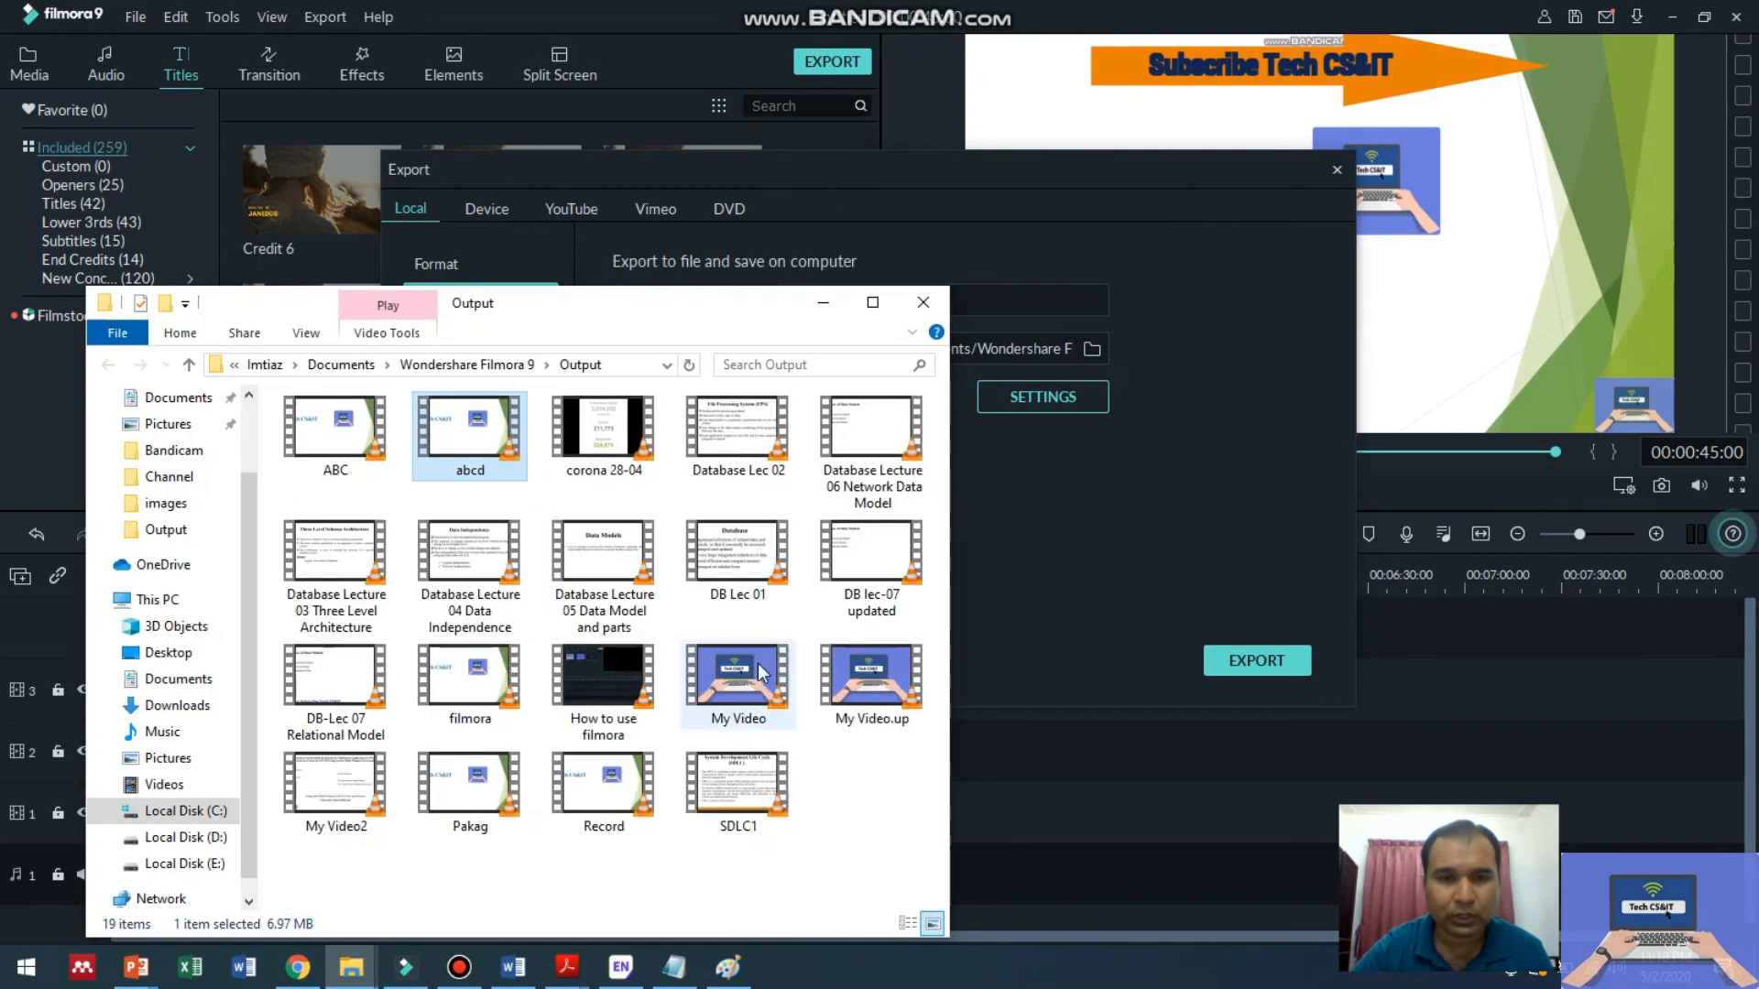
{"action": "right_click", "coordinate": [483, 445]}
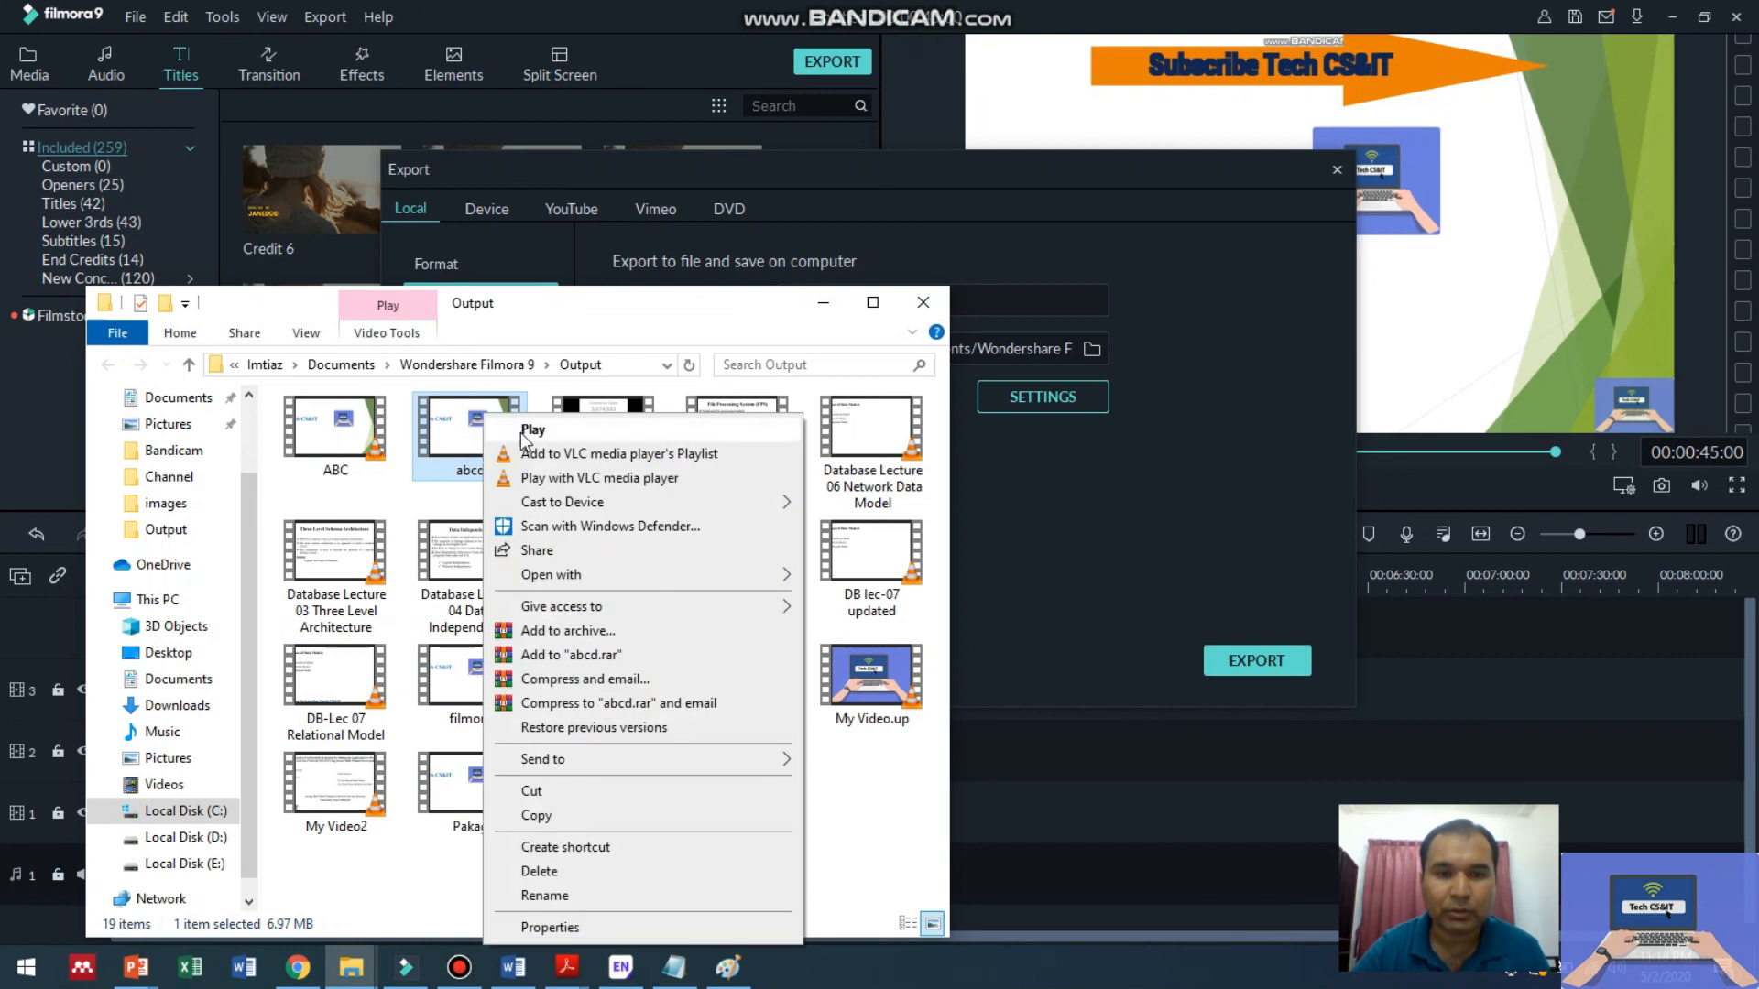
{"action": "left_click", "coordinate": [526, 428]}
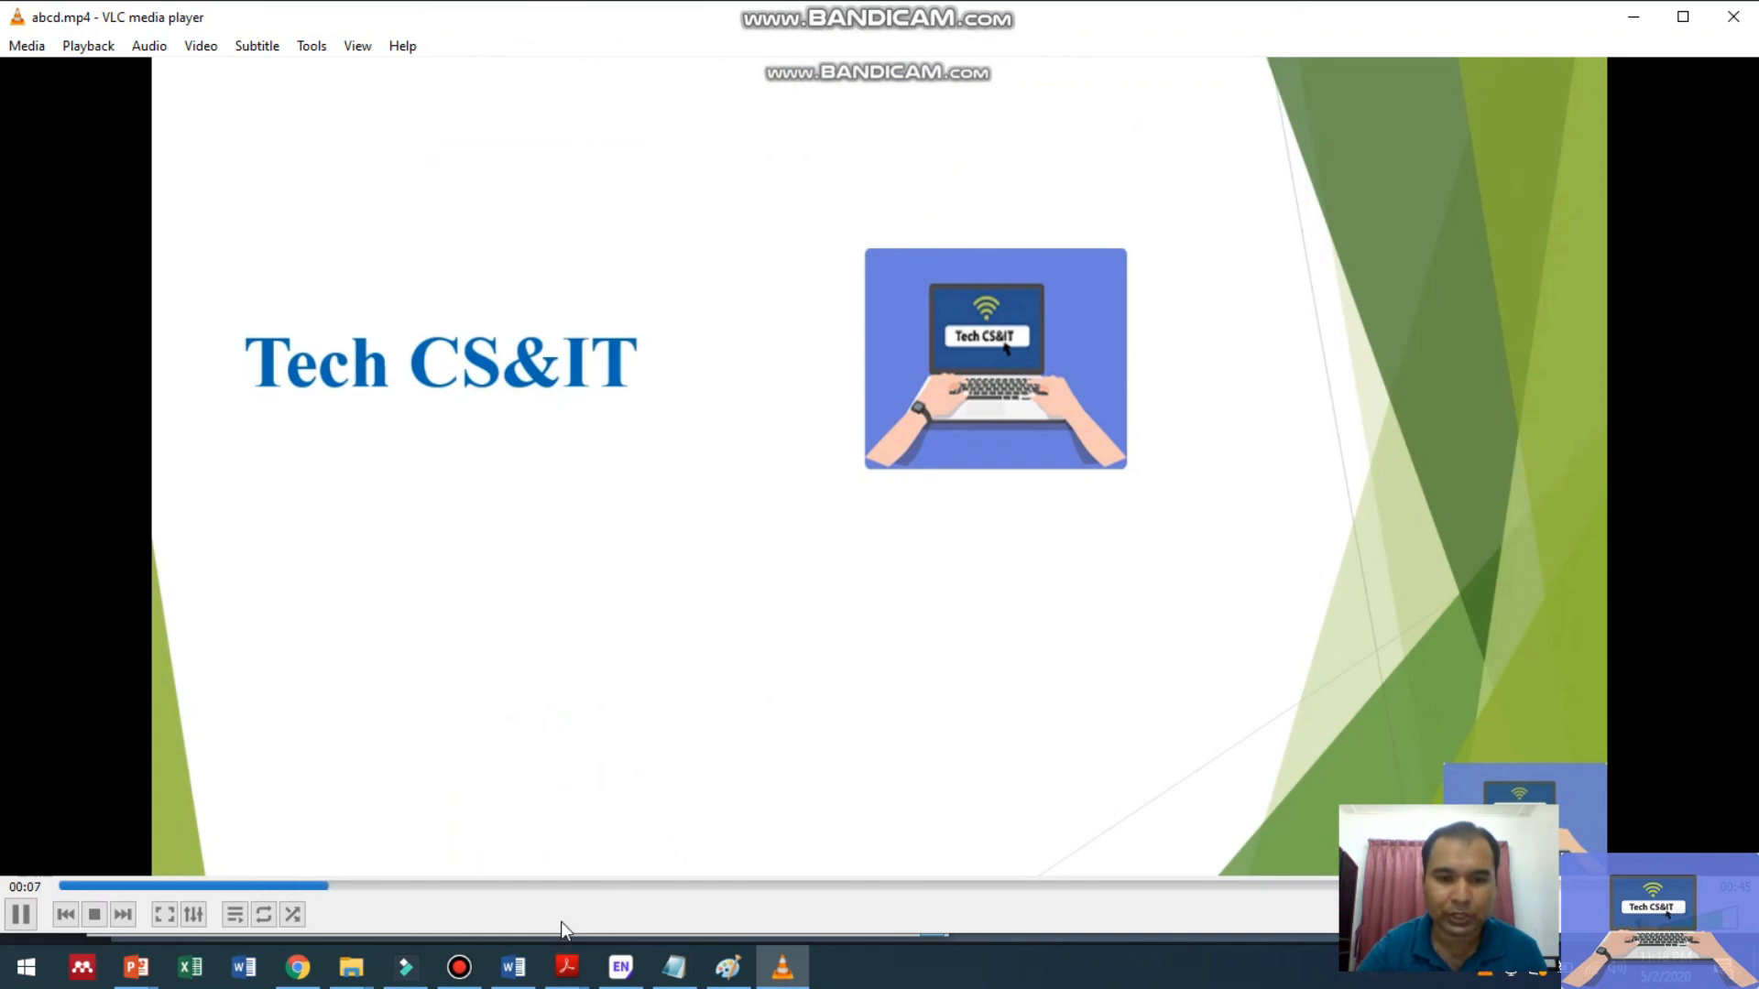
Skip forward through the abcd video to its final part to check the repeated titles.
{"action": "left_click", "coordinate": [662, 886]}
{"action": "left_click", "coordinate": [866, 886]}
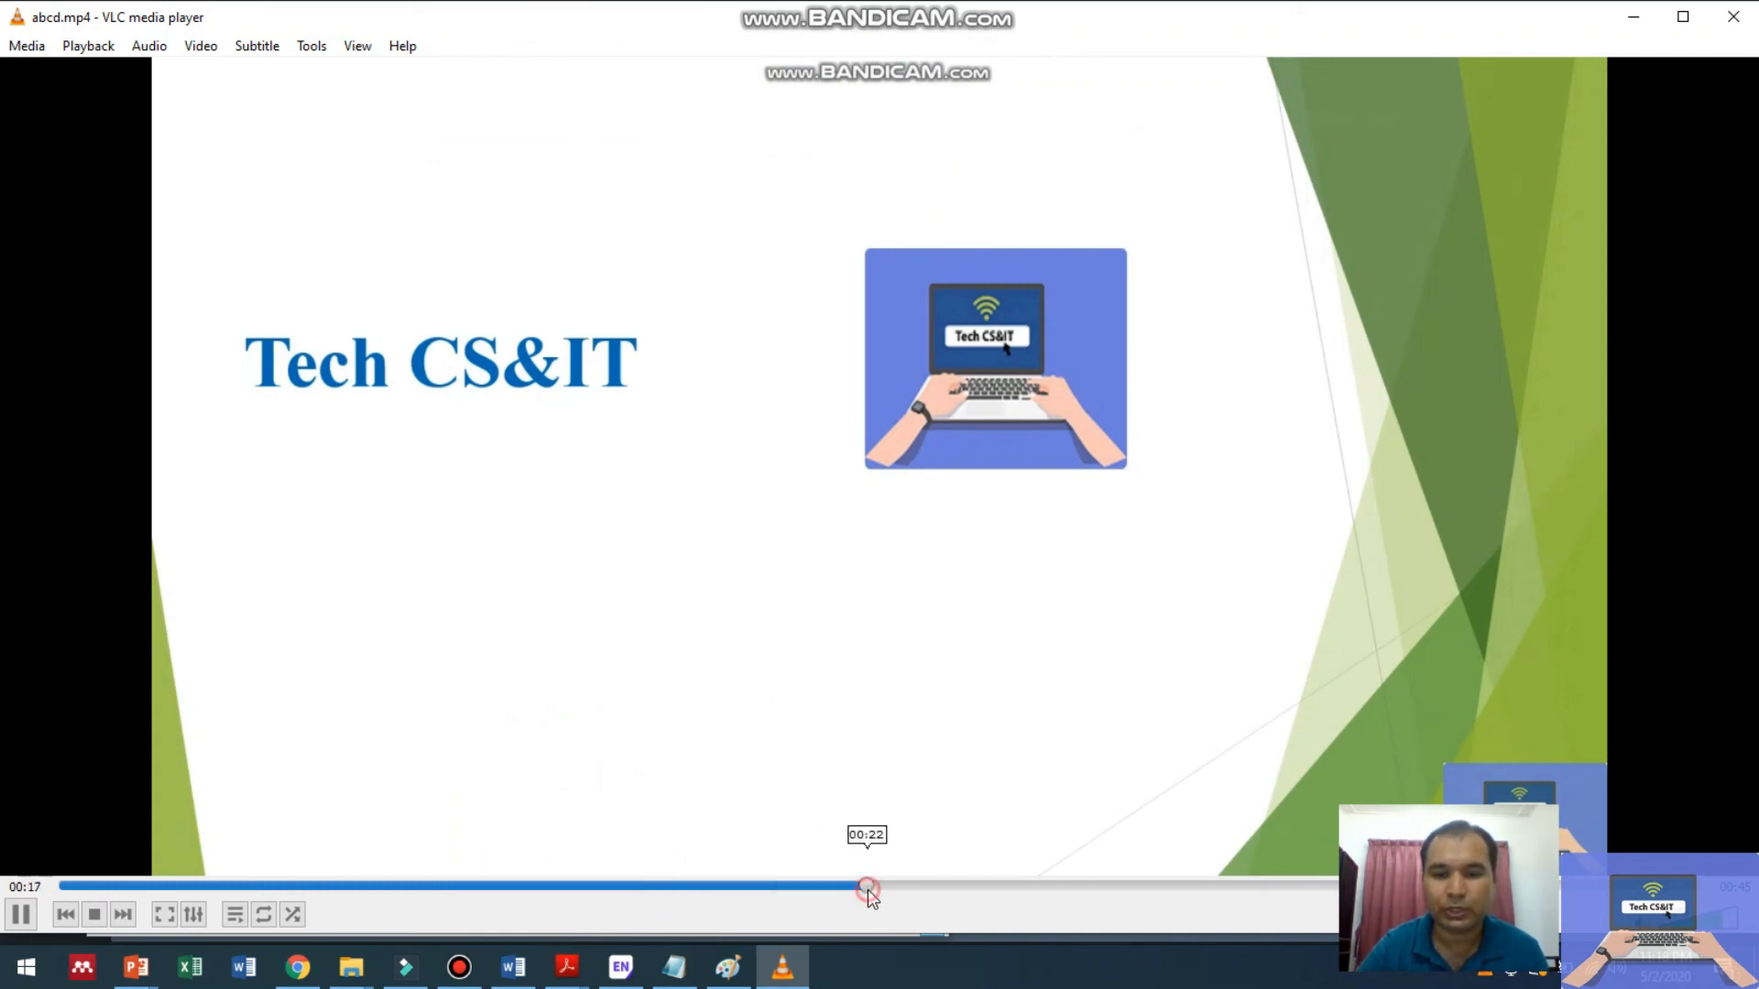
{"action": "left_click", "coordinate": [1058, 886]}
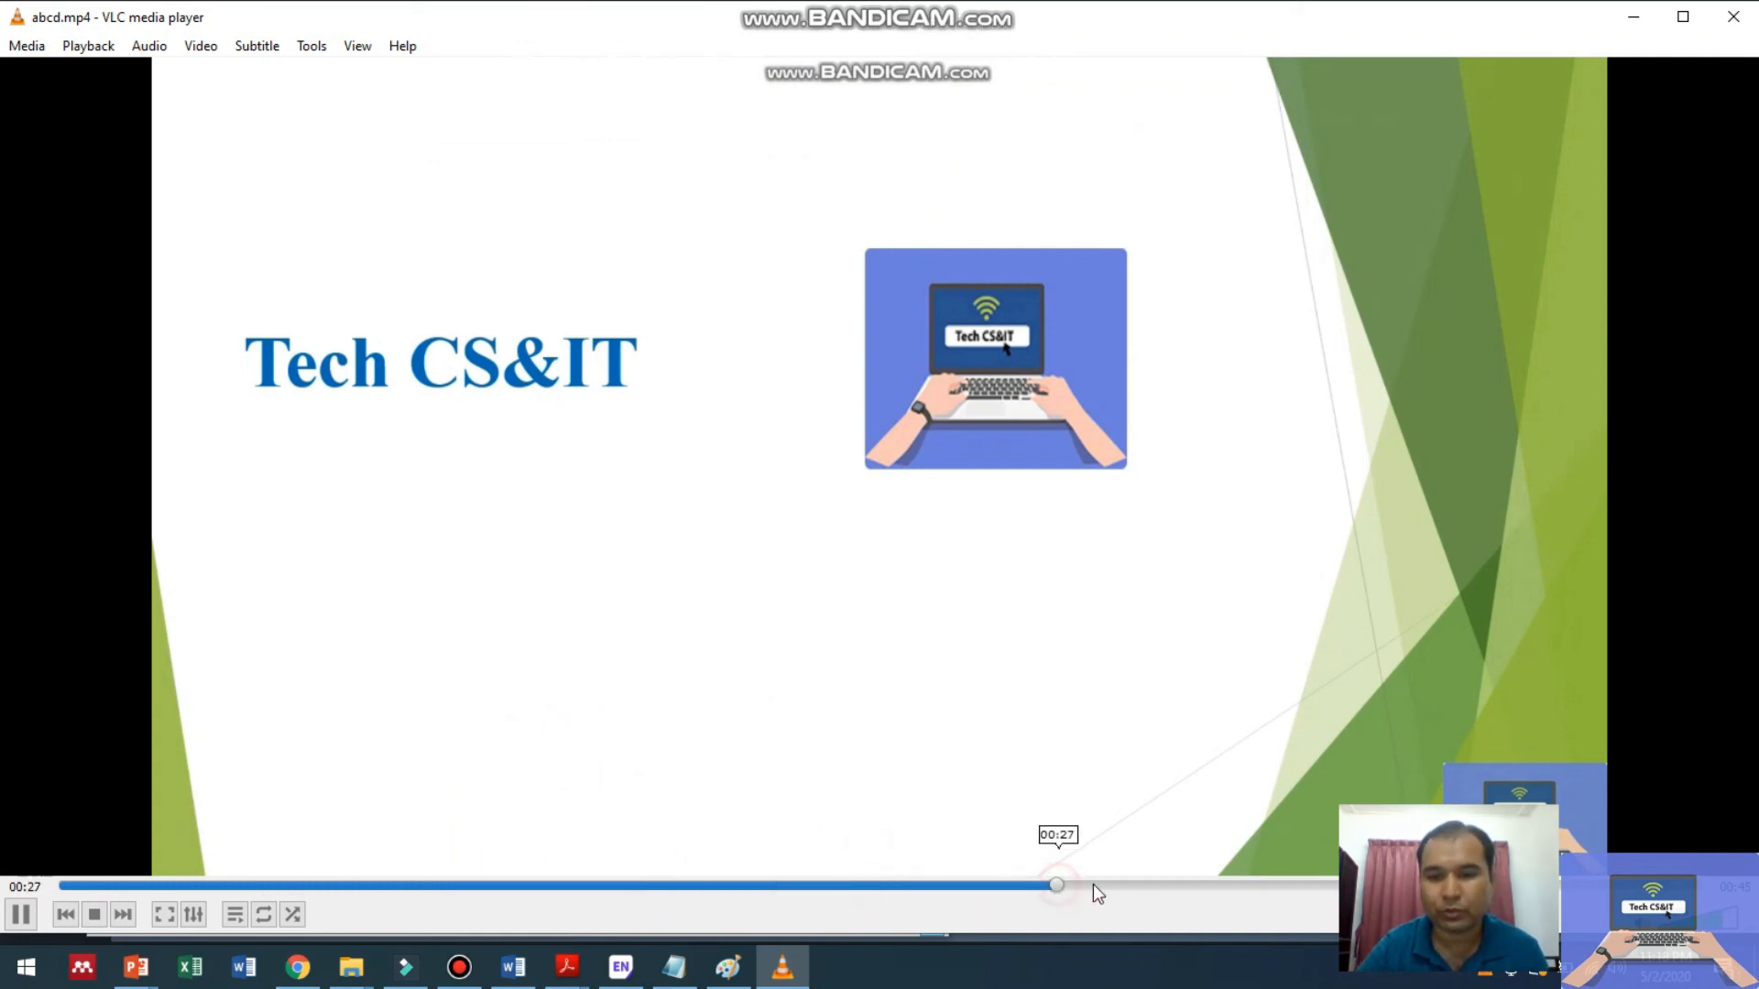
{"action": "left_click", "coordinate": [1163, 886]}
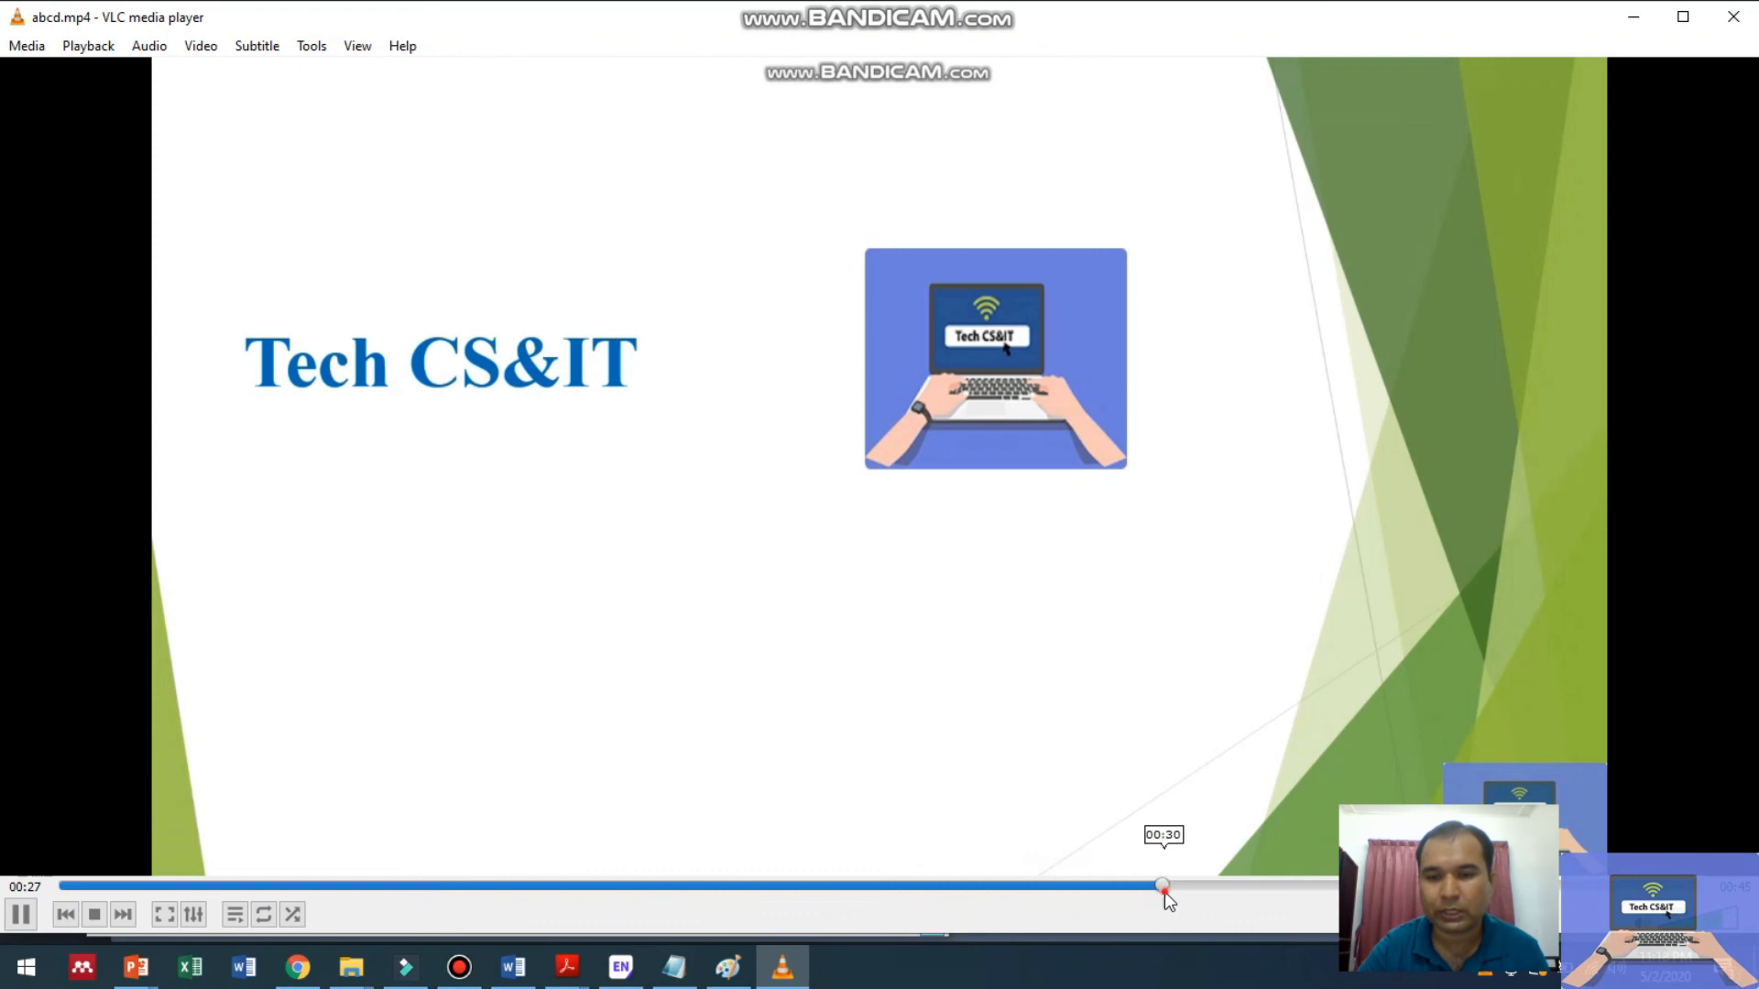
{"action": "left_click", "coordinate": [1266, 886]}
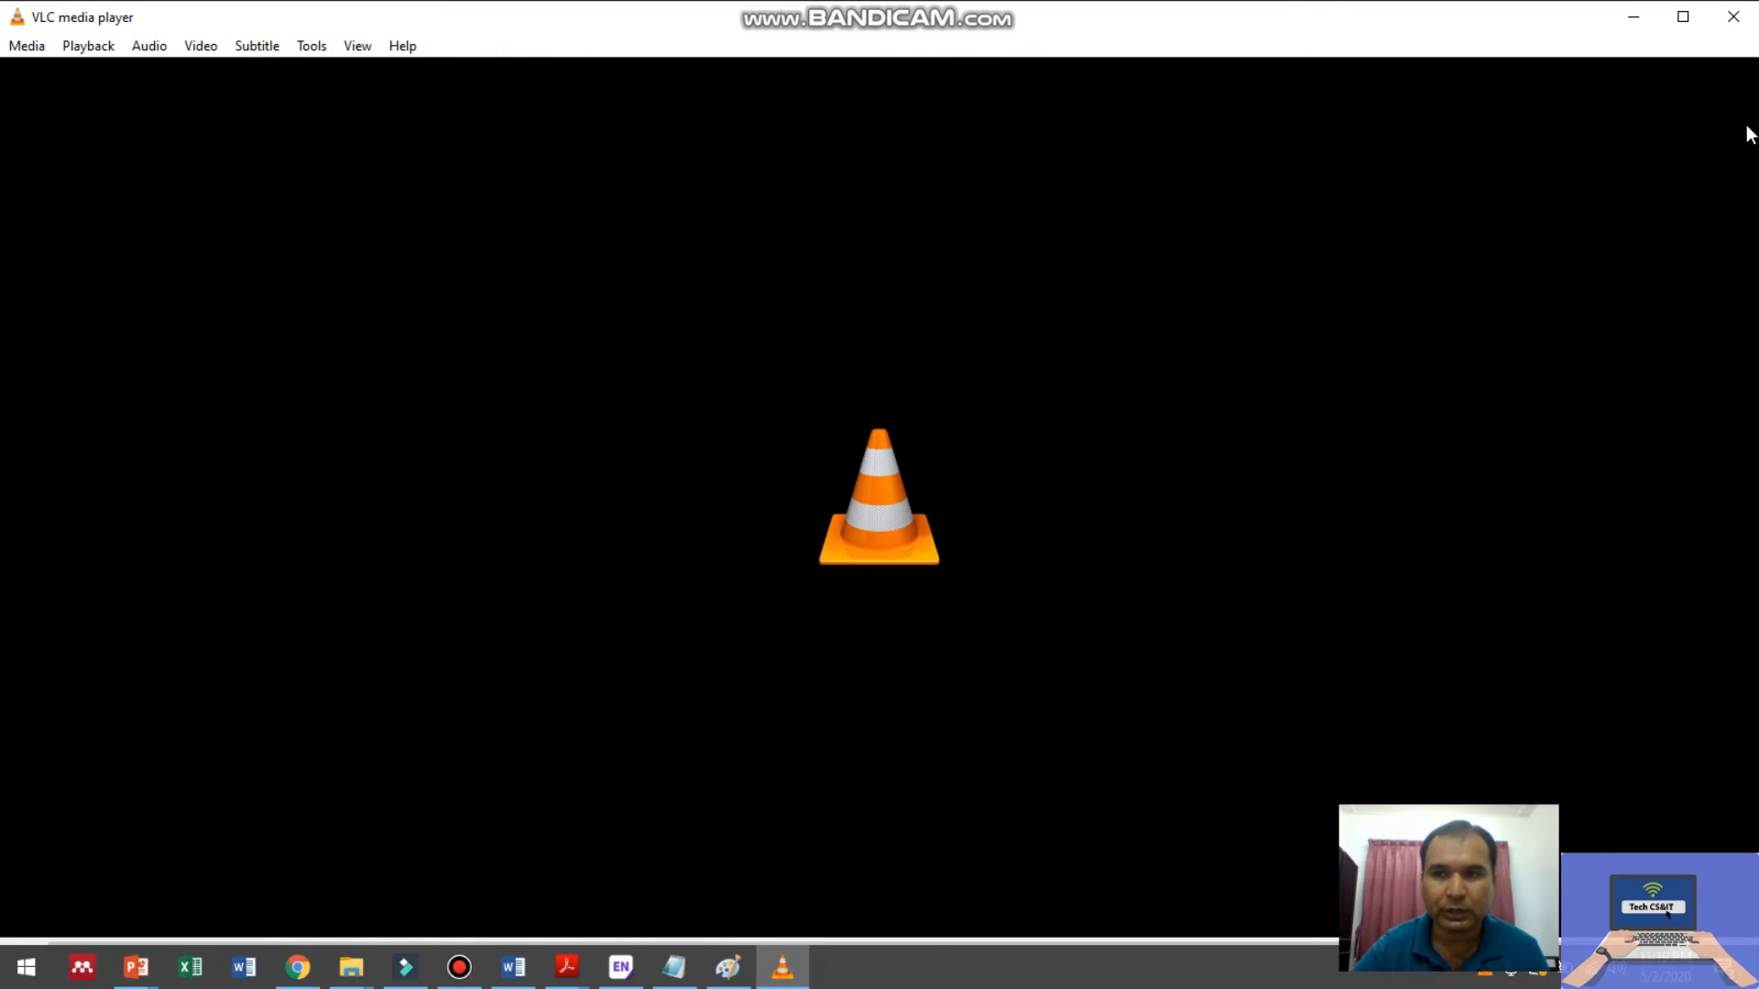
Close the video player, minimize the Output folder window, and close the Export dialog to return to the Filmora timeline.
{"action": "left_click", "coordinate": [1736, 27]}
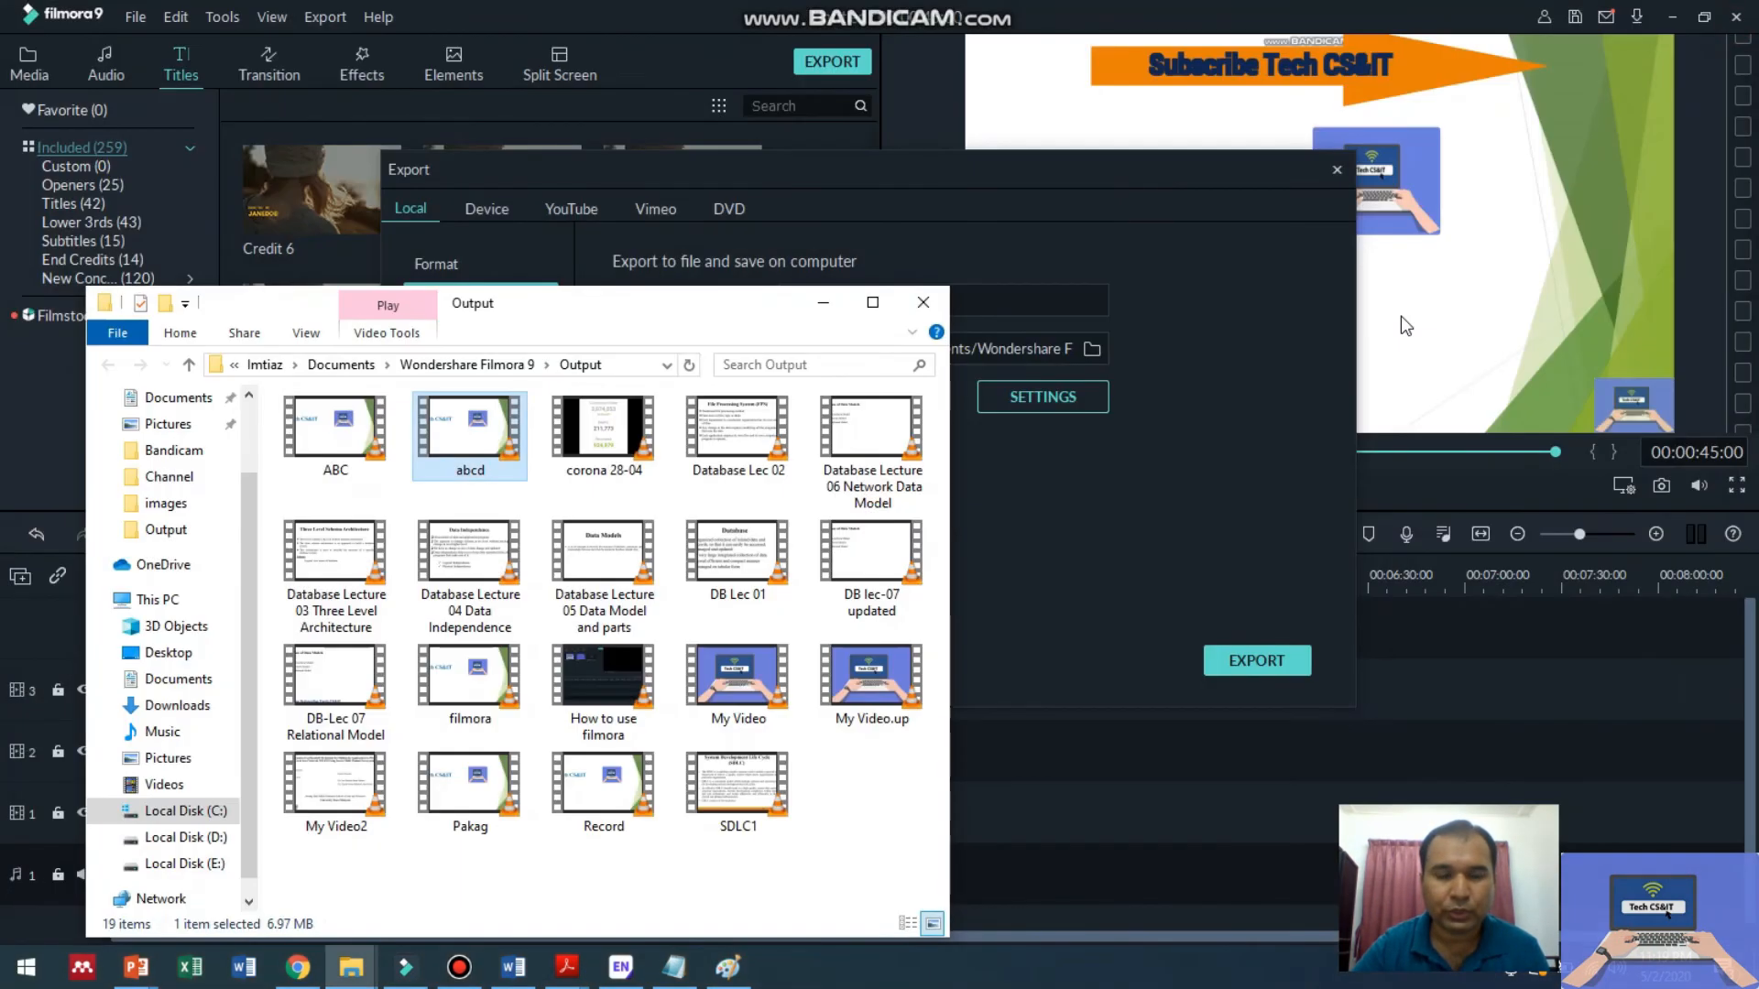
{"action": "left_click", "coordinate": [823, 303]}
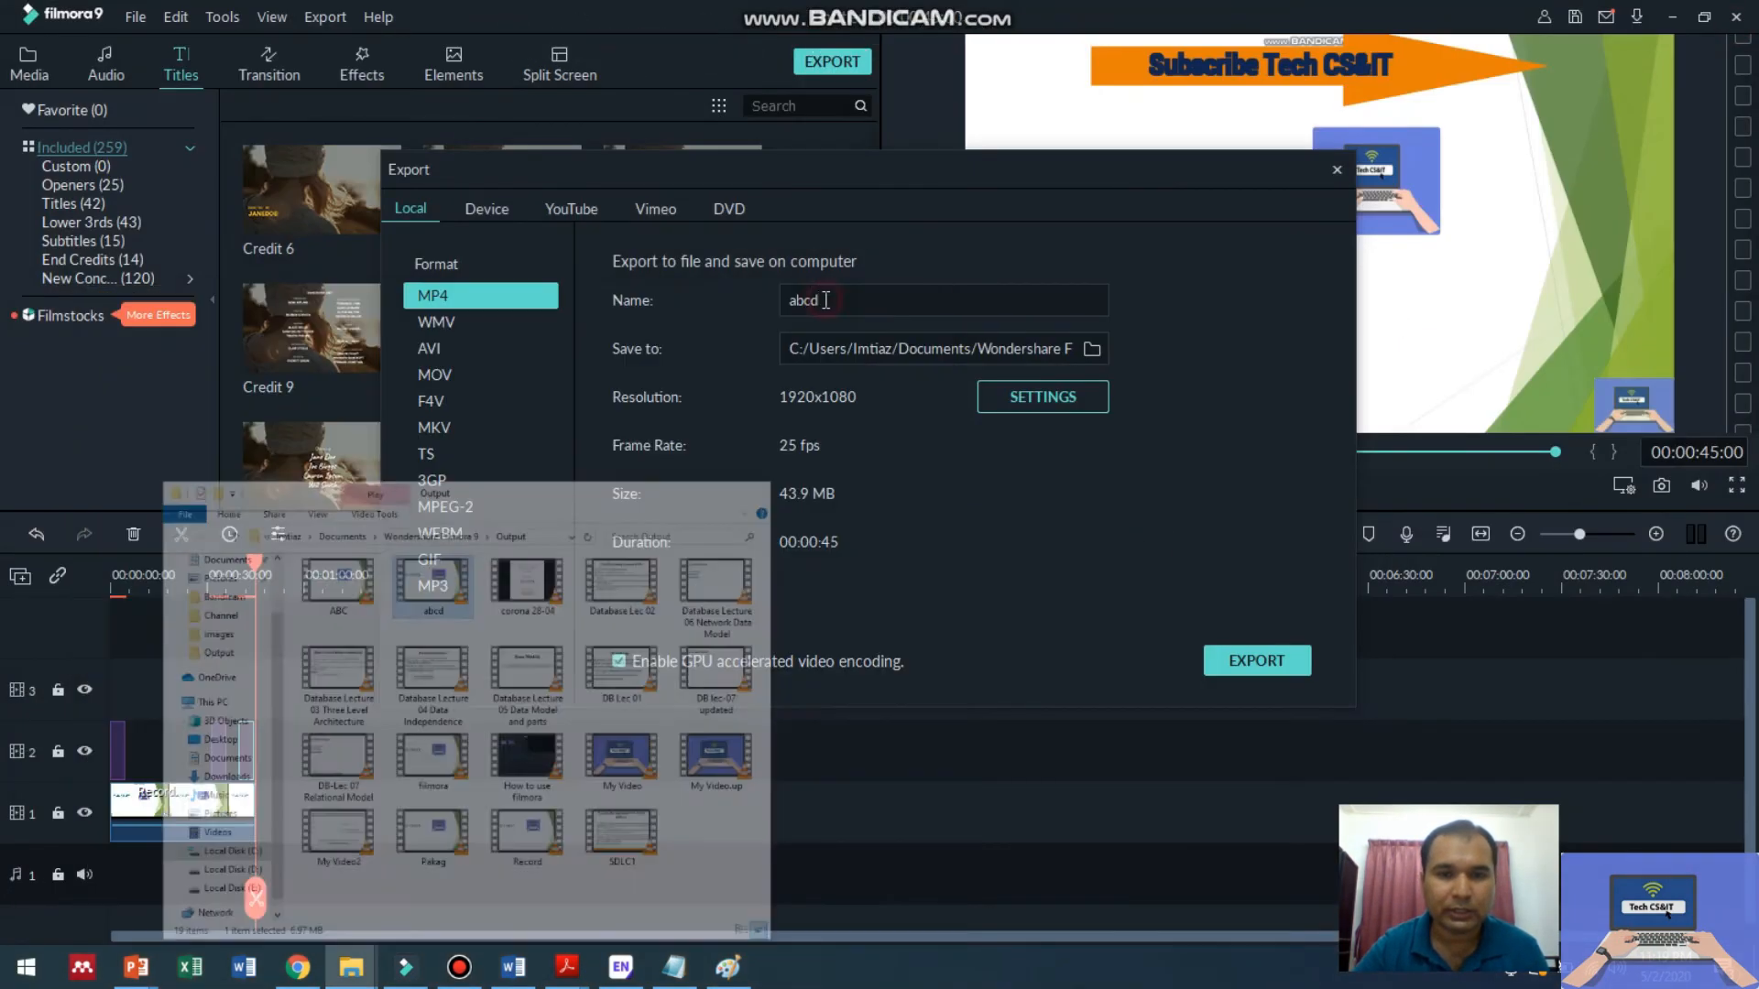
{"action": "left_click", "coordinate": [1336, 170]}
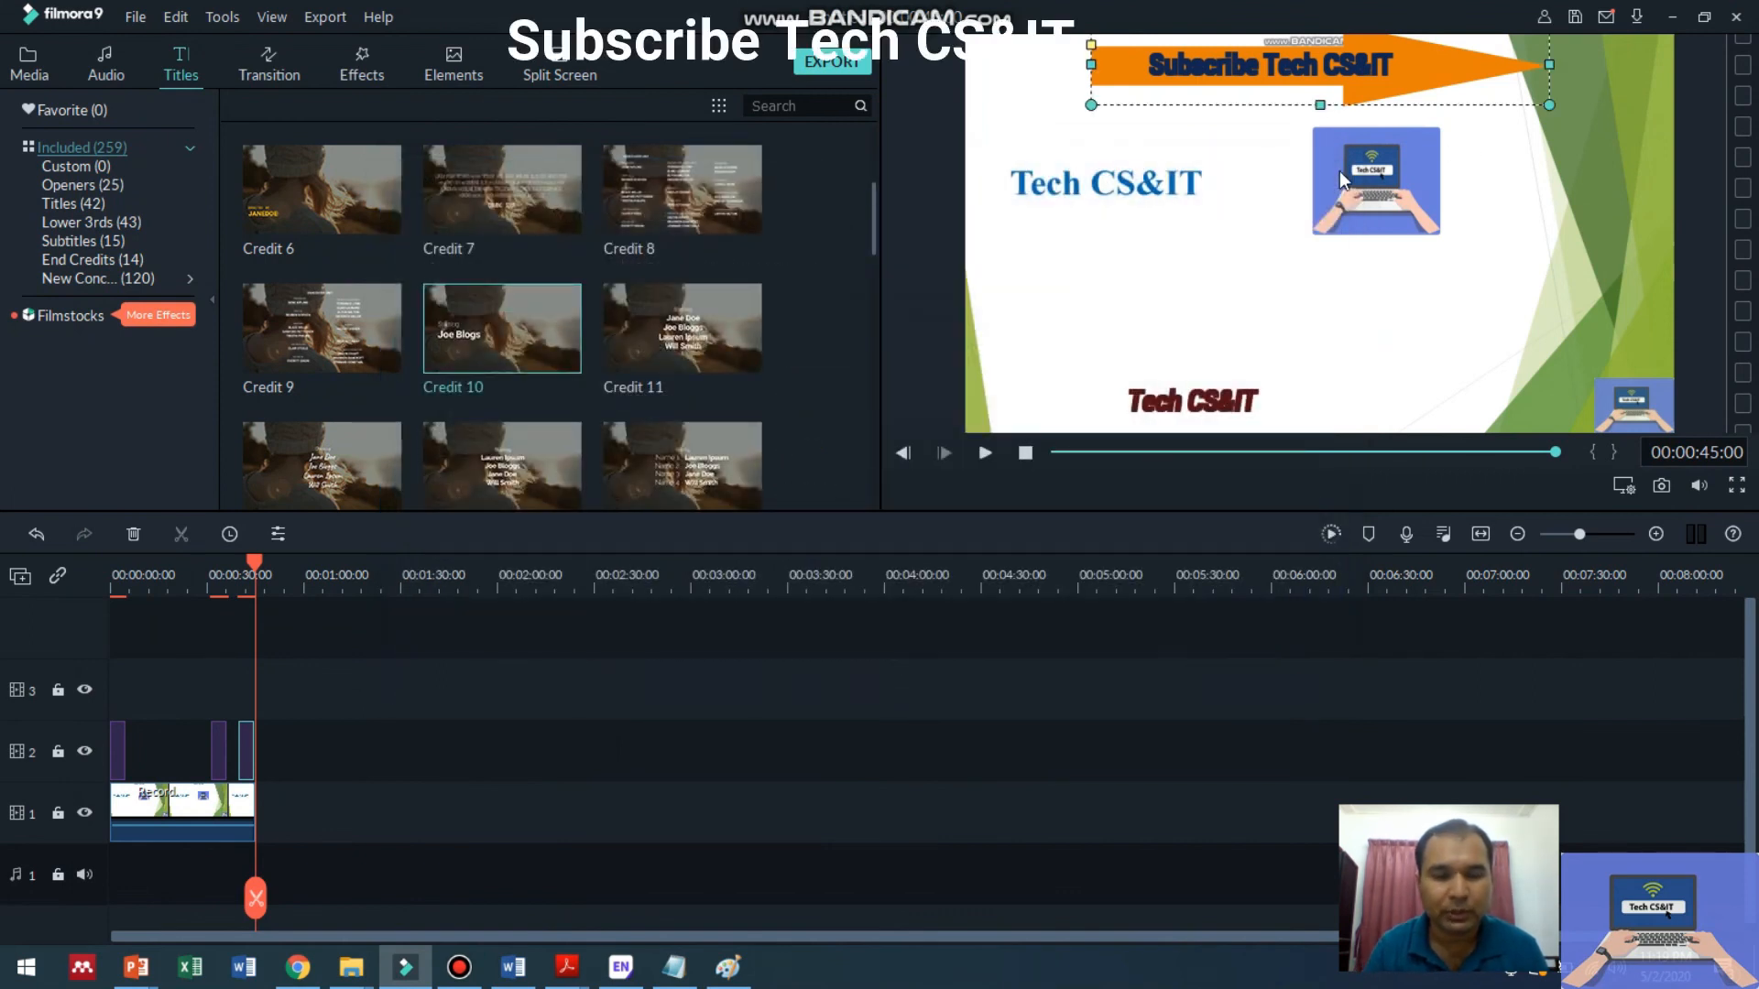